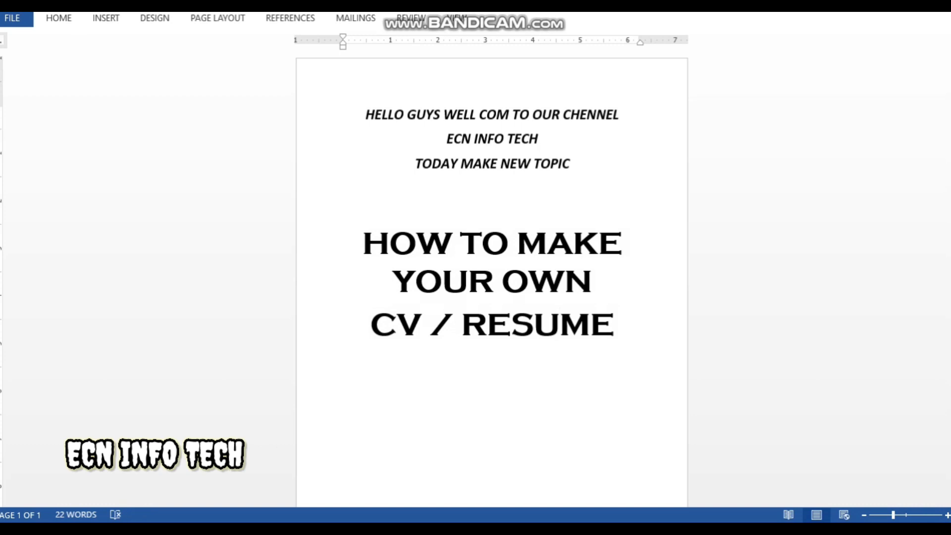
Delete all the intro text so the document is blank
key("ctrl+a")
key("Delete")
left_click(457, 18)
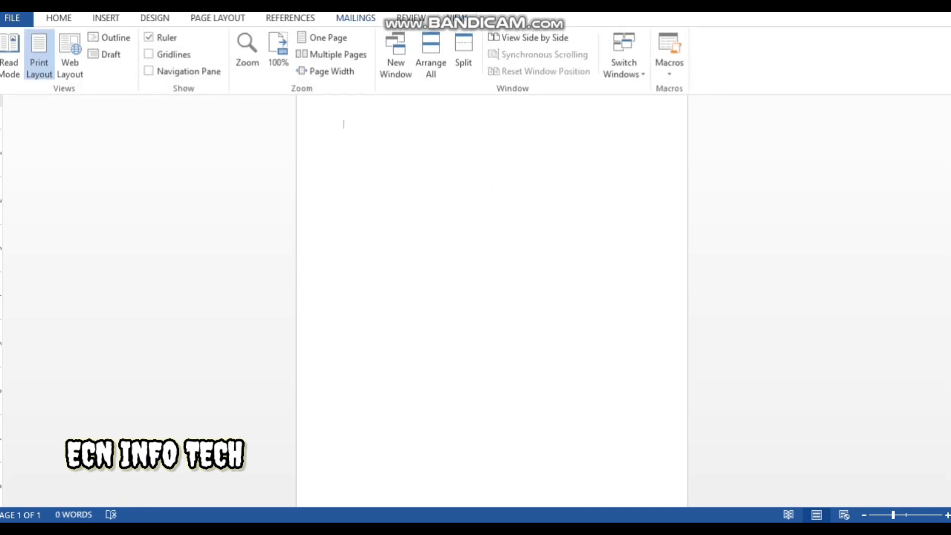
left_click(457, 18)
Set the page's paper size to A4
left_click(218, 18)
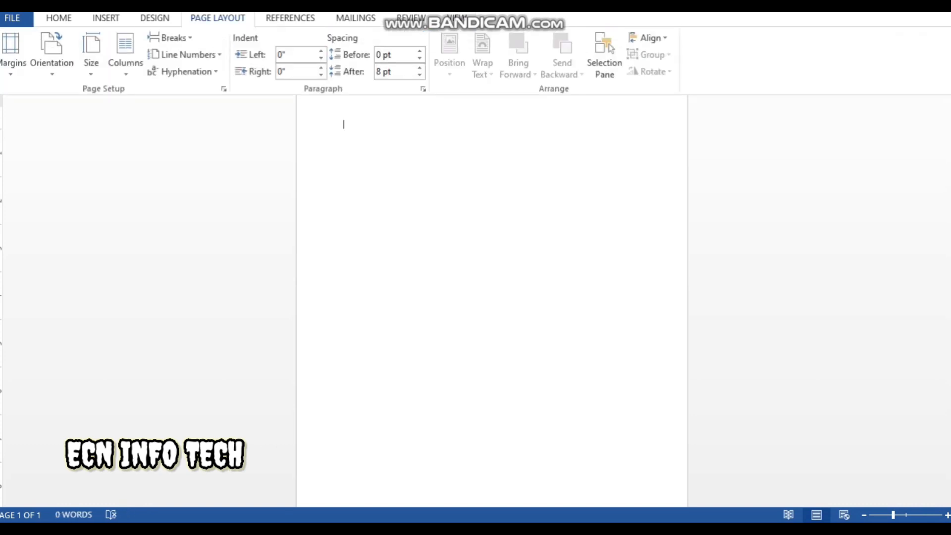
left_click(91, 54)
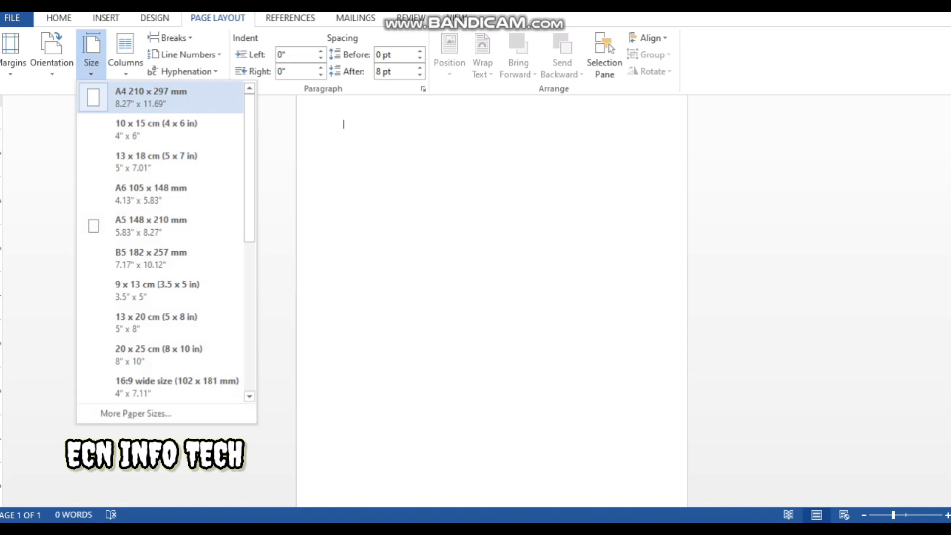
left_click(151, 98)
left_click(218, 18)
left_click(218, 18)
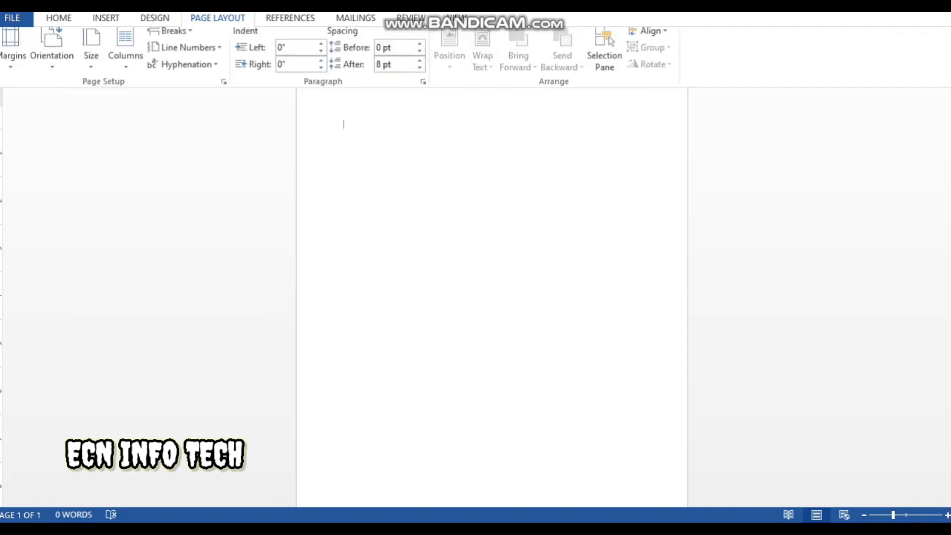
left_click(91, 54)
left_click(151, 98)
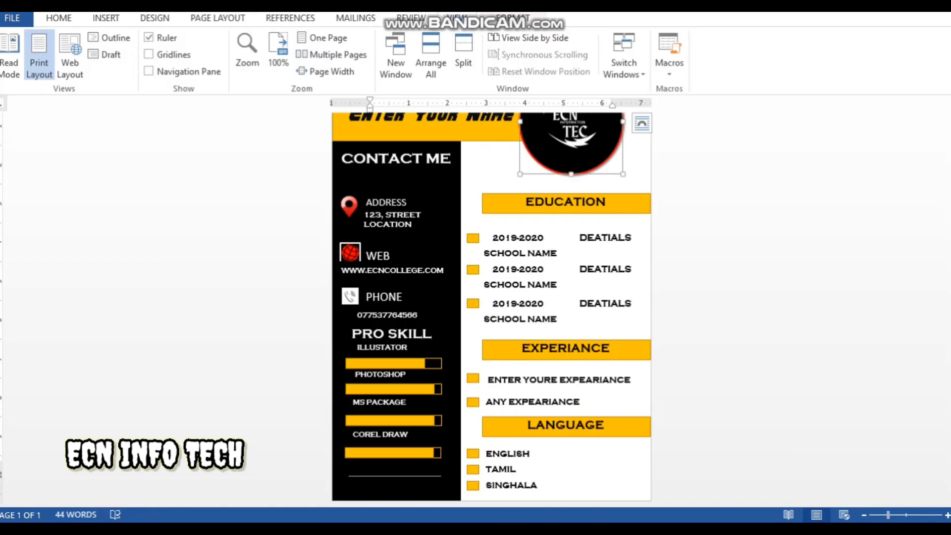
Look over the sample CV's layout for reference before returning to Document1
scroll(491, 307, "down", 2)
left_click(492, 289)
left_click_drag(491, 290, 601, 427)
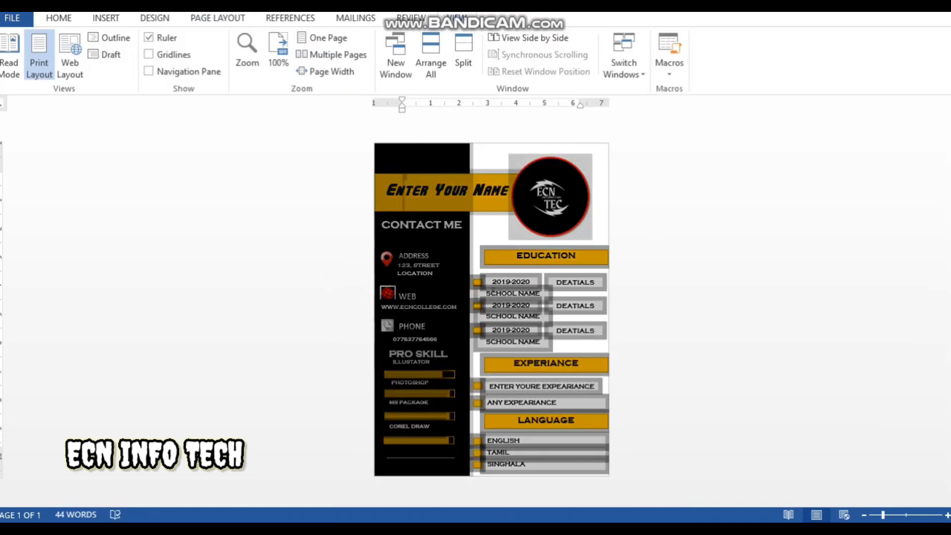
left_click(702, 394)
left_click_drag(547, 300, 597, 421)
left_click(548, 299)
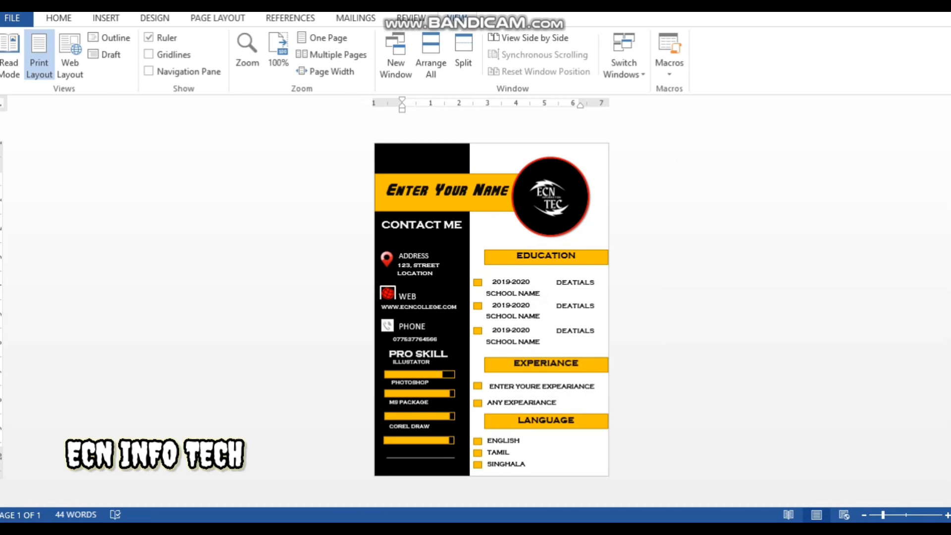
left_click(484, 475)
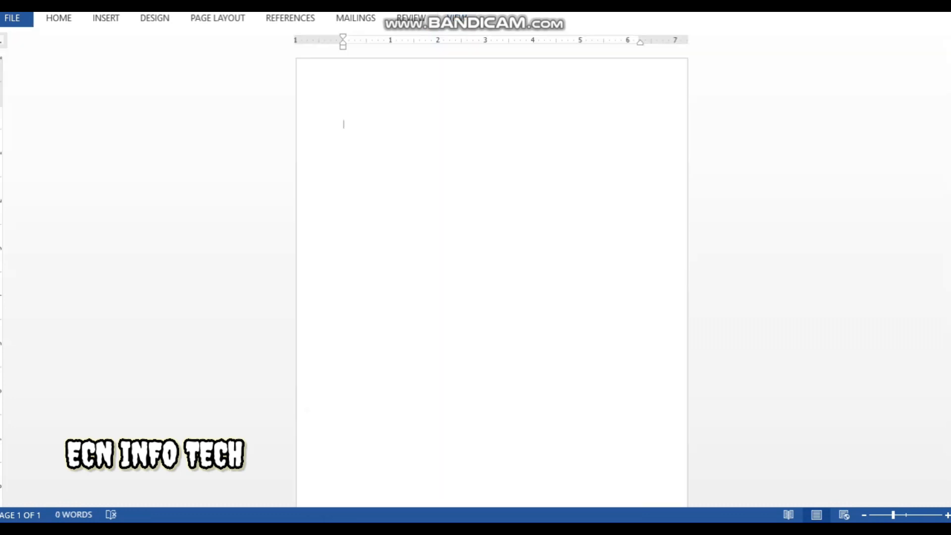
Draw a tall rectangle down the page's left edge and widen it slightly
left_click(106, 18)
left_click(191, 54)
left_click(229, 104)
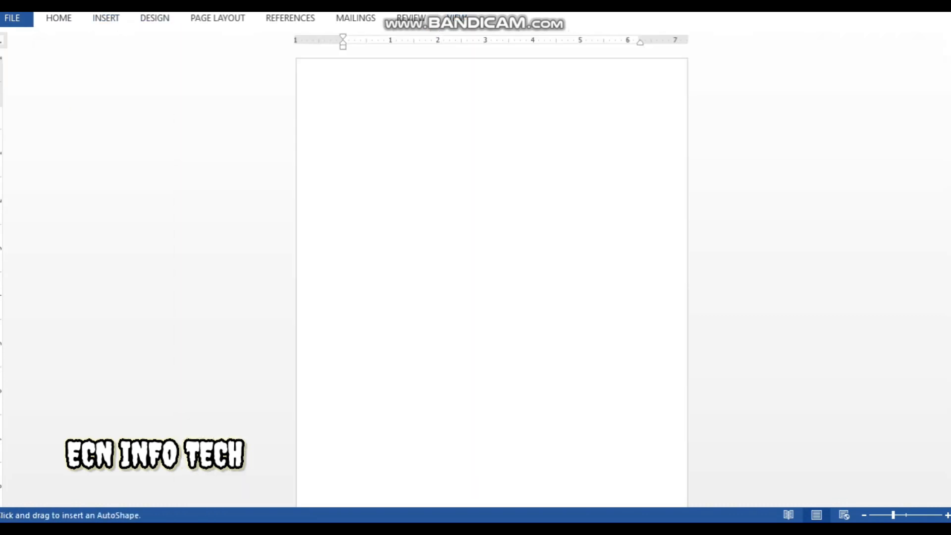
left_click_drag(299, 58, 432, 497)
key("Left")
scroll(492, 274, "up", 3)
left_click(559, 274)
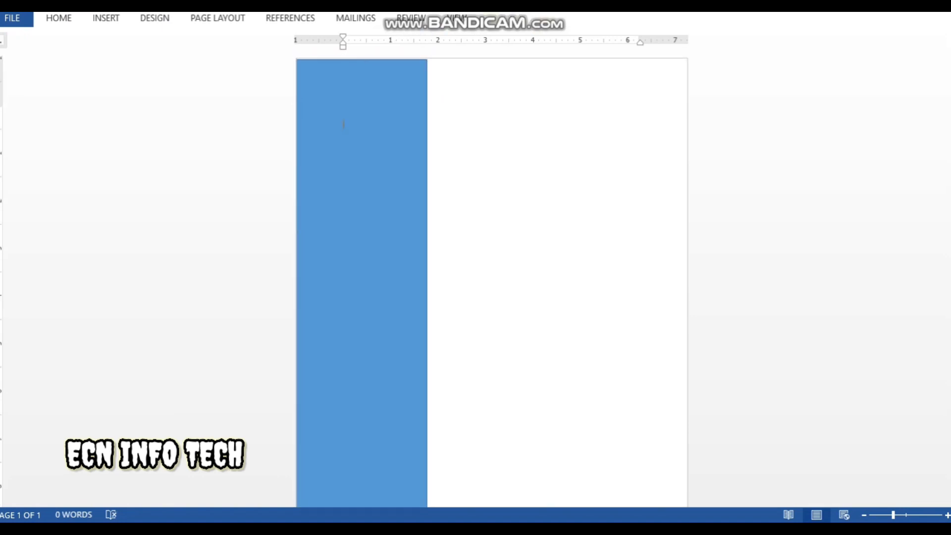
scroll(491, 274, "down", 3)
left_click(302, 111)
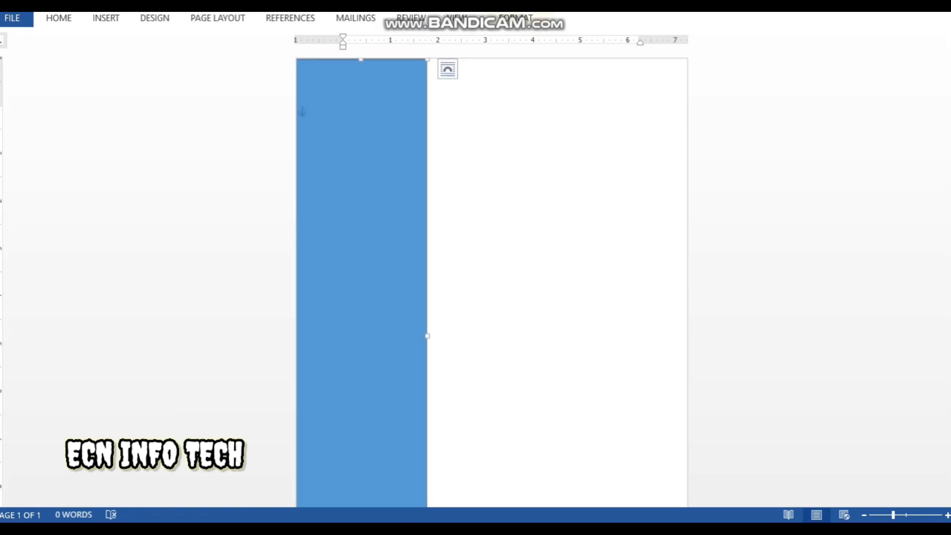
left_click_drag(428, 336, 451, 336)
left_click(343, 124)
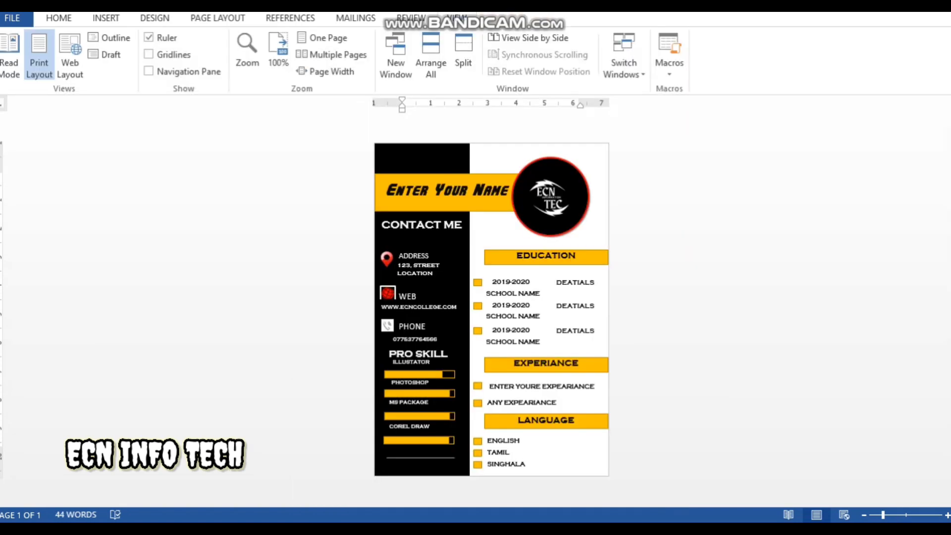
Check the sample CV's black sidebar, then return to the blank document
left_click(423, 159)
mouse_move(469, 528)
left_click(547, 477)
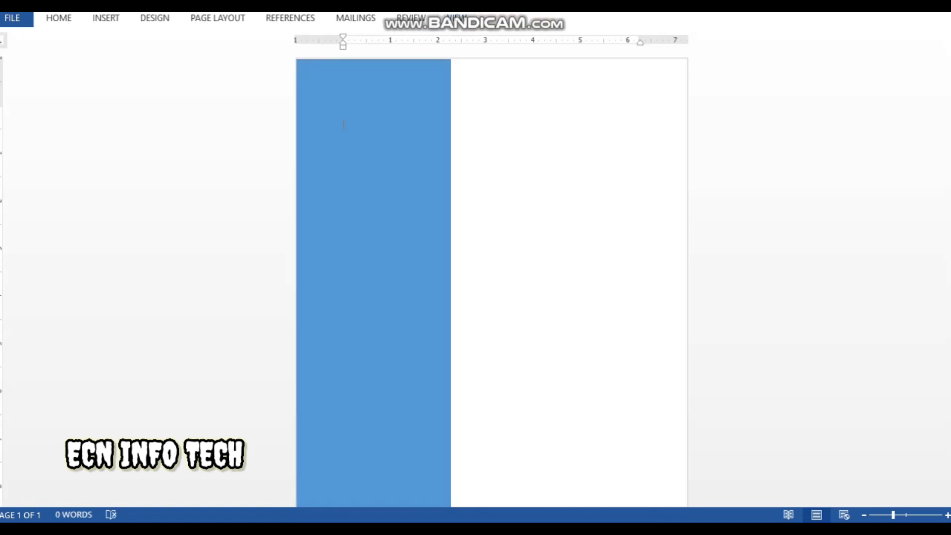
left_click(374, 283)
Fill the rectangle solid black with a shape style
left_click(516, 18)
left_click(515, 19)
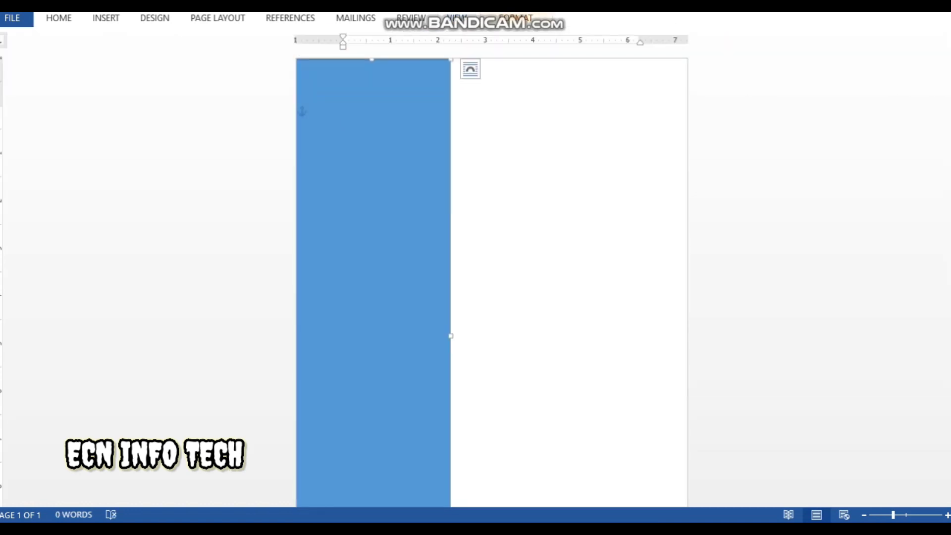
left_click(515, 19)
left_click(303, 69)
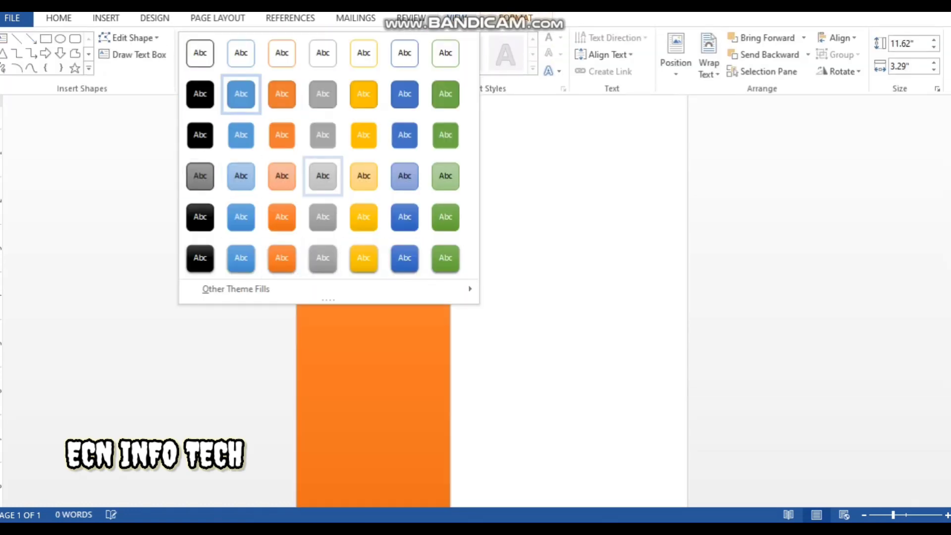
left_click(200, 136)
scroll(491, 277, "down", 3)
scroll(491, 278, "up", 2)
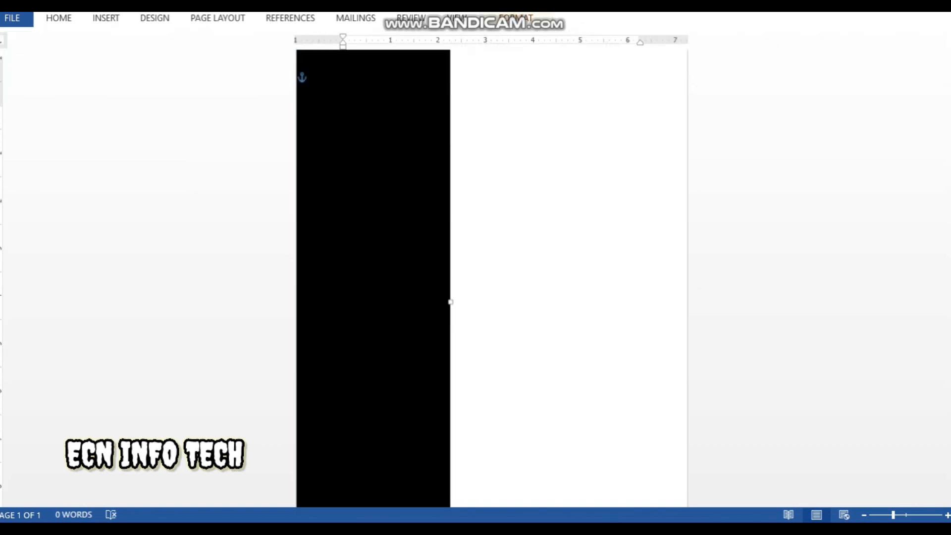
scroll(491, 278, "up", 1)
left_click(343, 123)
Draw a wide rectangle across the upper sidebar, aligned to the page's left edge
left_click(106, 18)
left_click(191, 50)
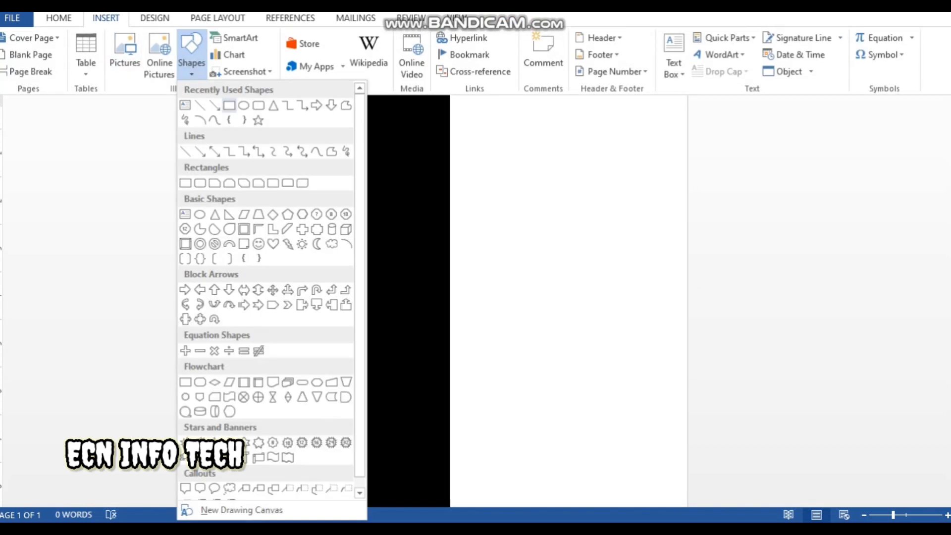
left_click(269, 273)
left_click_drag(297, 117, 576, 184)
key("Left")
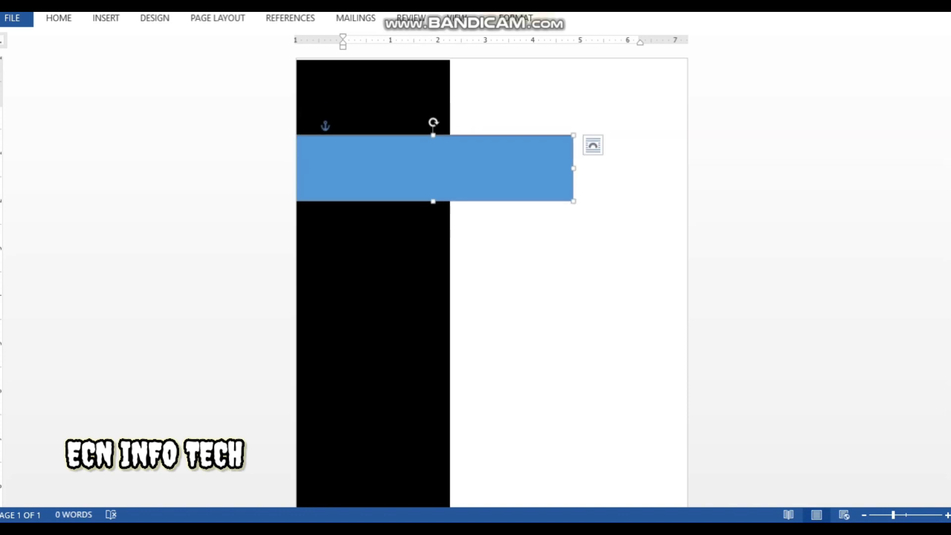
Give the bar the gold Colored Fill shape style
left_click(516, 18)
left_click(308, 68)
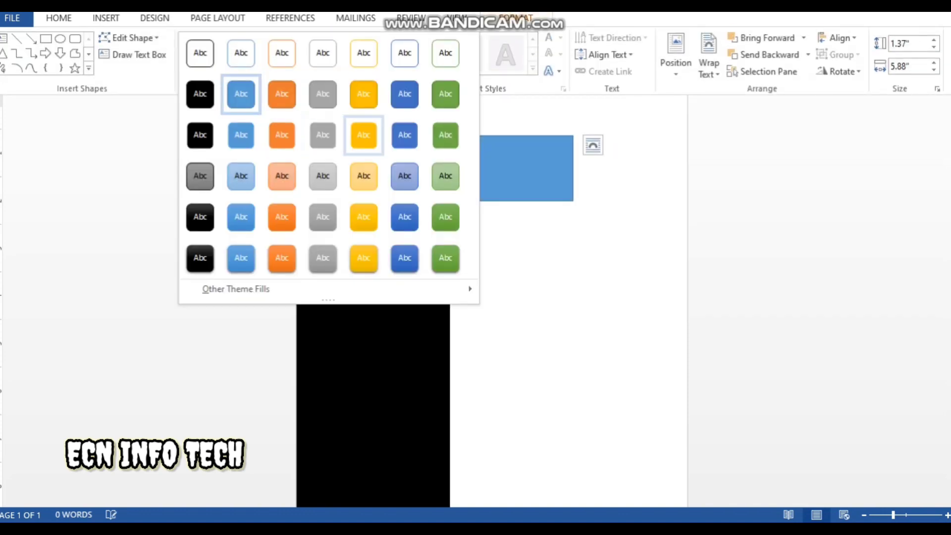
left_click(364, 134)
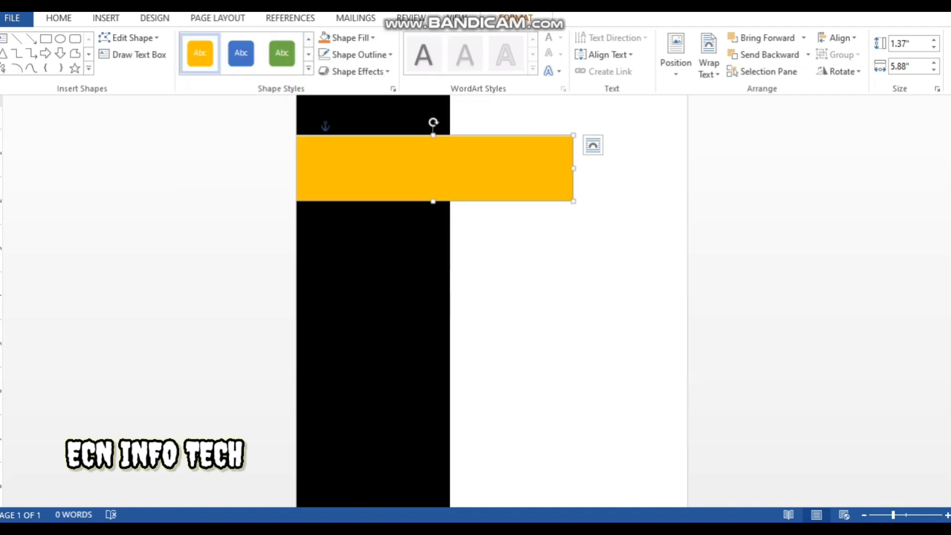
left_click(343, 123)
left_click(343, 123)
scroll(492, 277, "down", 3)
scroll(492, 277, "up", 3)
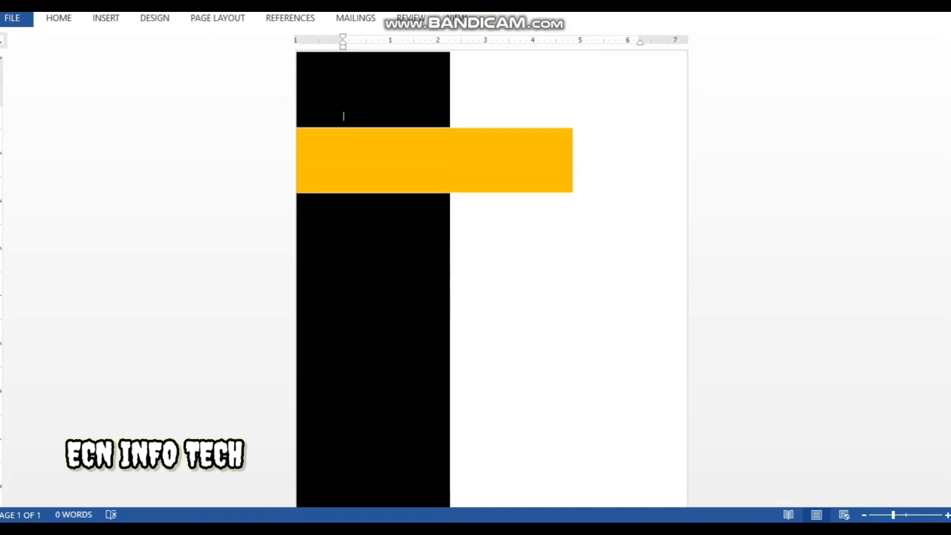
left_click(434, 165)
left_click(105, 18)
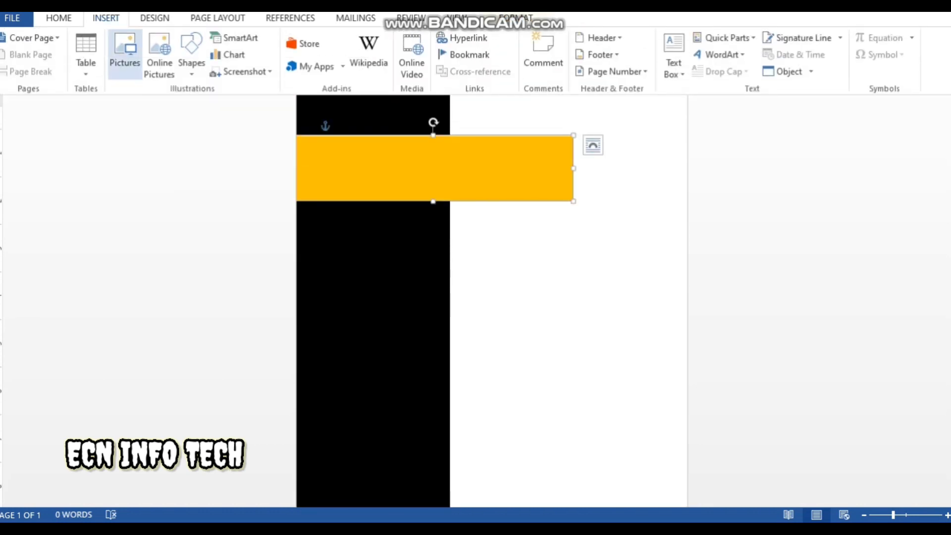
Insert the portrait photo and set its wrapping to In Front of Text
left_click(125, 52)
left_click(218, 262)
left_click(360, 318)
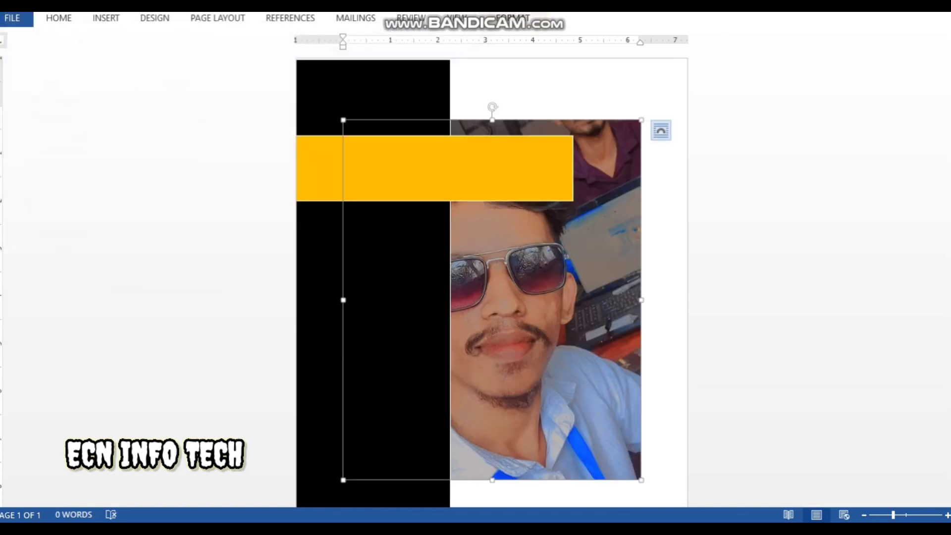
right_click(616, 169)
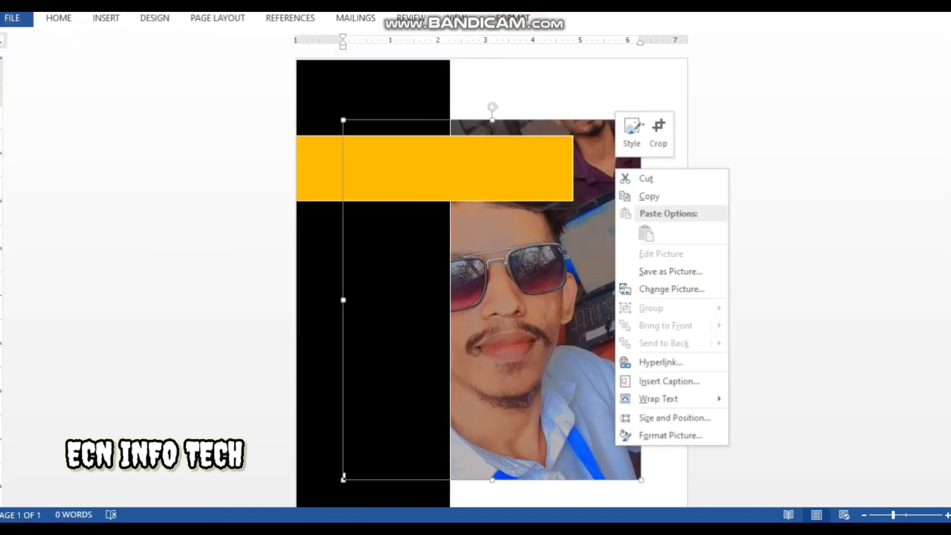
mouse_move(657, 399)
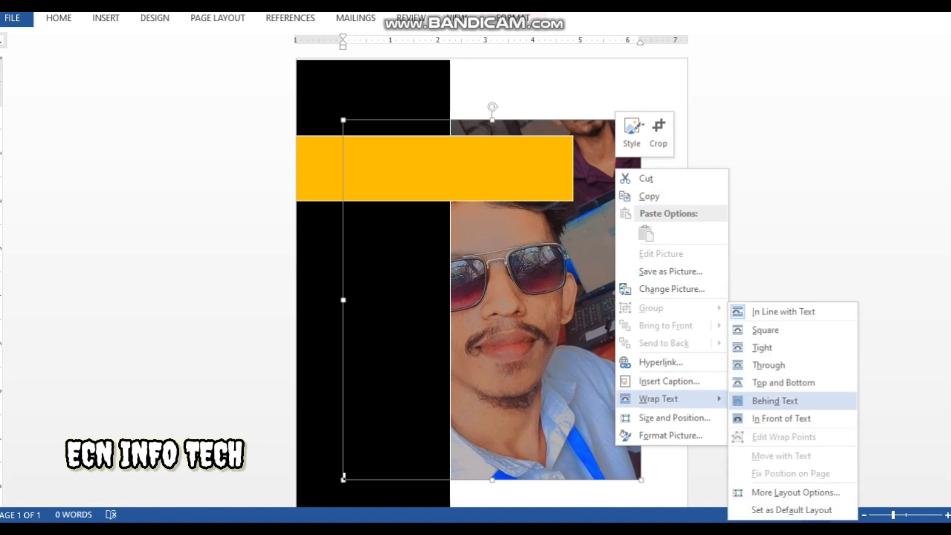
left_click(781, 419)
Shrink the photo to about 3.01" × 2.5" and place it at the page's top right
left_click_drag(510, 317, 510, 297)
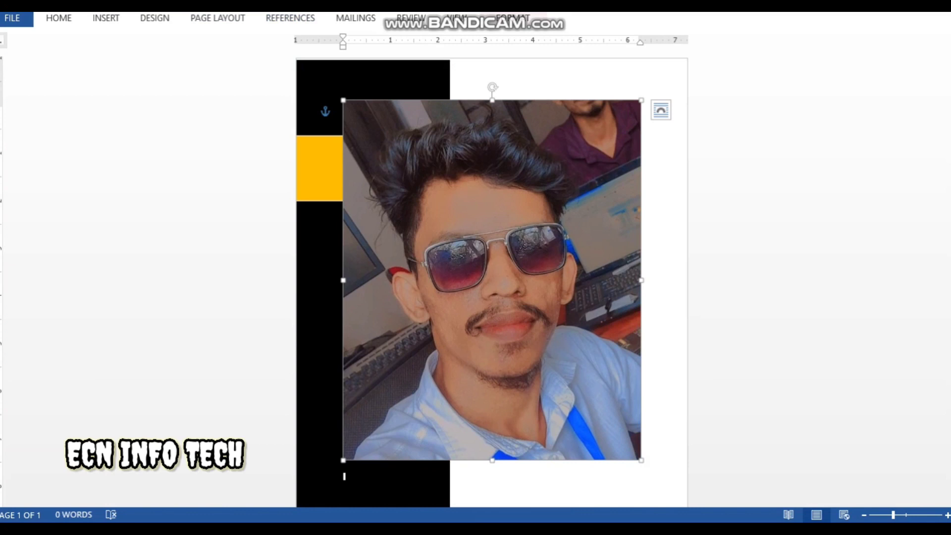
left_click_drag(641, 100, 538, 224)
left_click_drag(441, 342, 542, 205)
left_click_drag(640, 88, 564, 180)
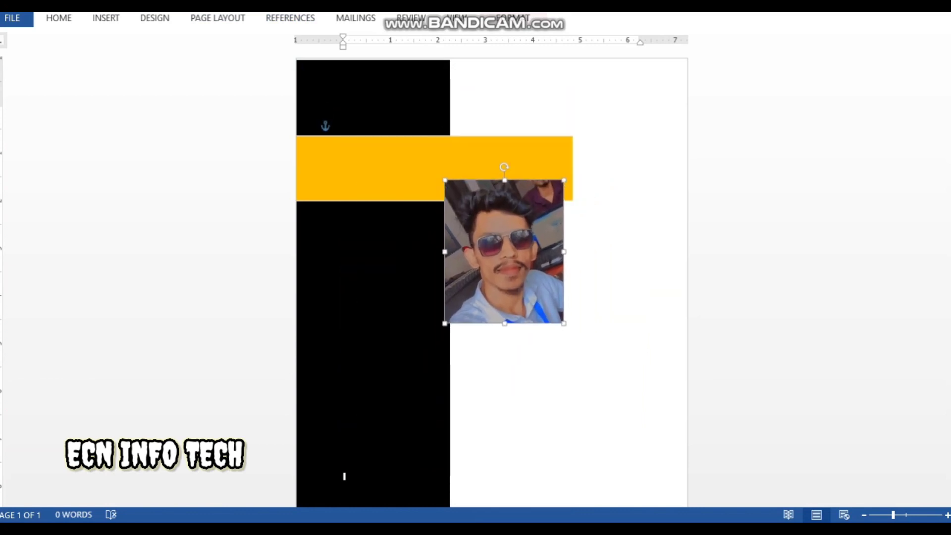
left_click_drag(505, 252, 579, 172)
left_click(512, 18)
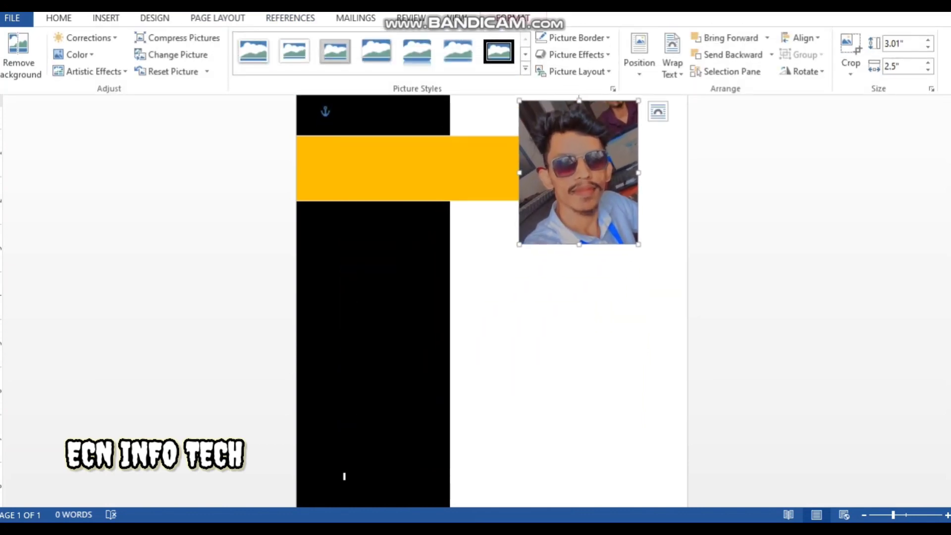
Apply an oval framed picture style, reshape it into a circle, and add a red outline
left_click(524, 67)
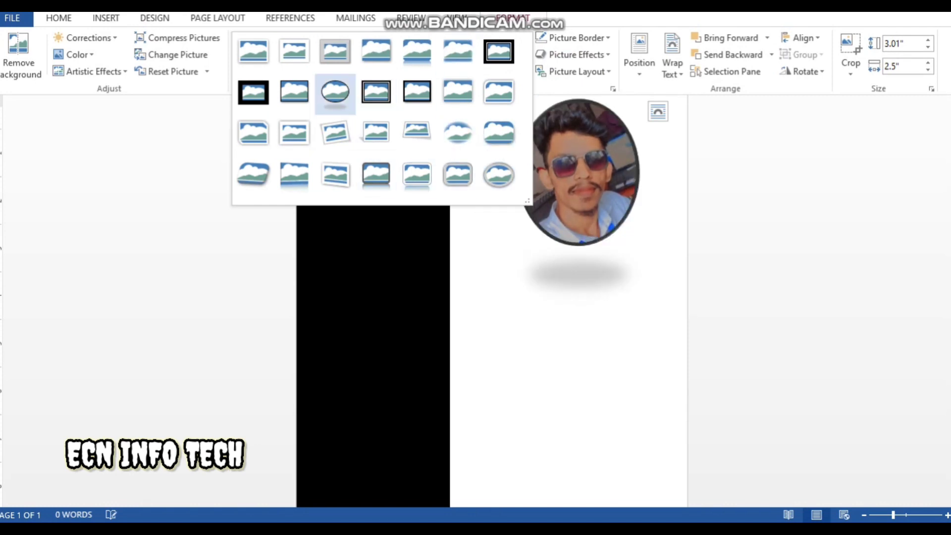
left_click(345, 477)
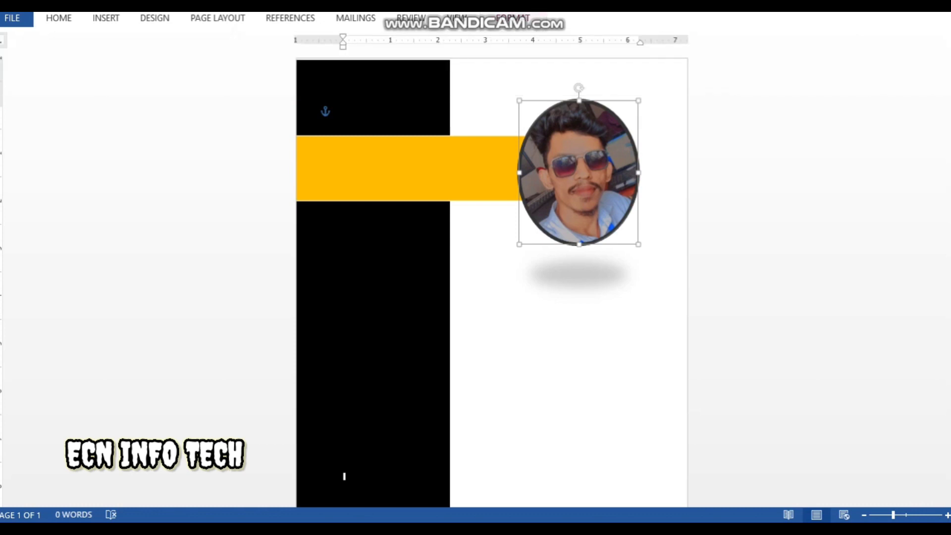
key("shift+Right")
left_click_drag(582, 244, 583, 227)
left_click_drag(649, 164, 636, 163)
left_click(513, 18)
left_click(572, 37)
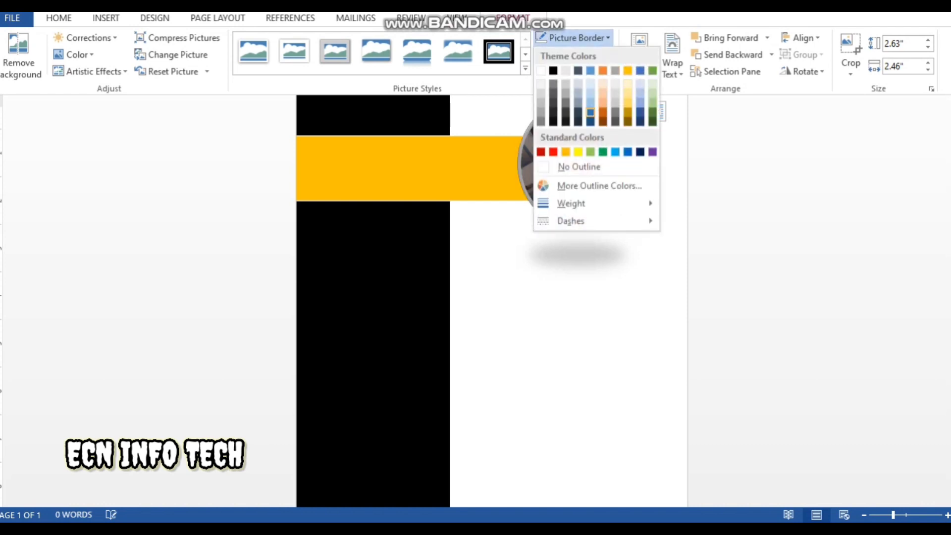
left_click(555, 150)
Remove the preset bevel and the reflection from the photo
left_click(577, 55)
mouse_move(579, 79)
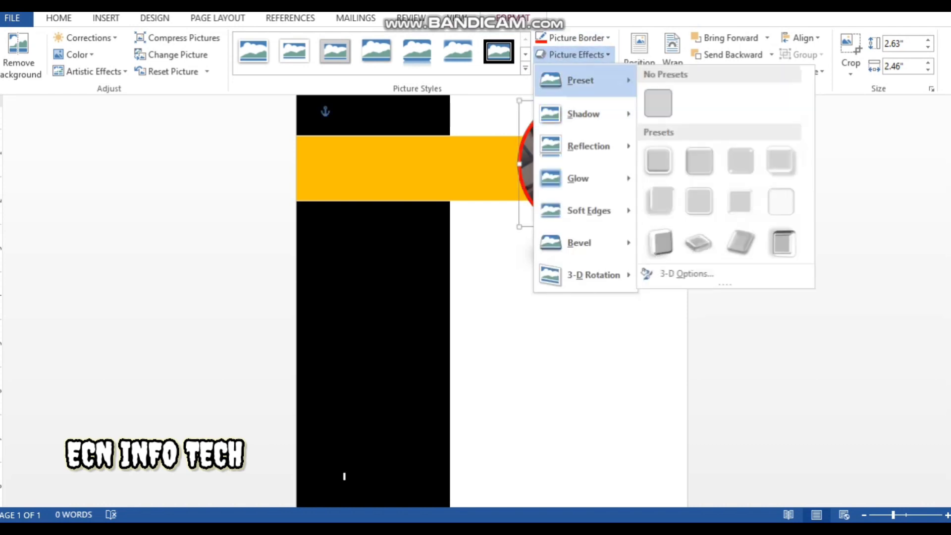
left_click(658, 102)
left_click(584, 159)
left_click(344, 476)
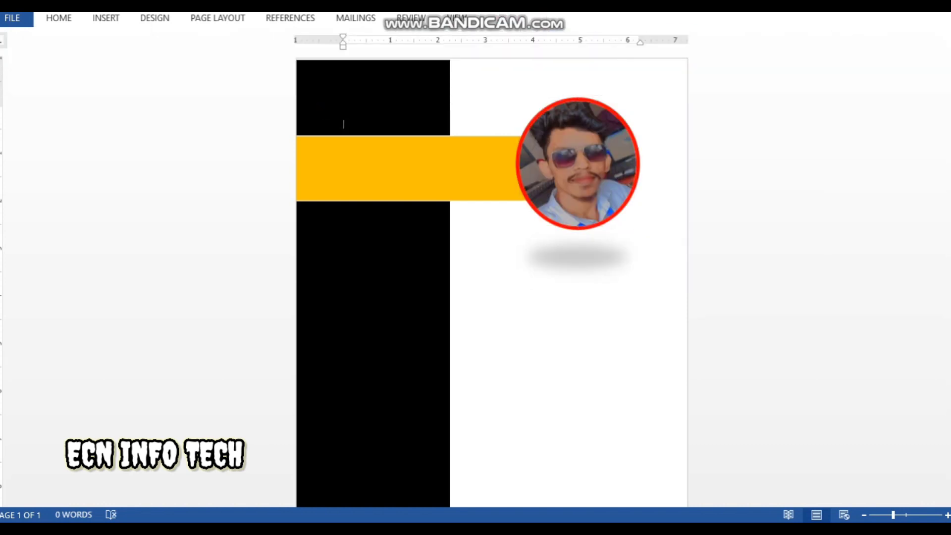
double_click(578, 164)
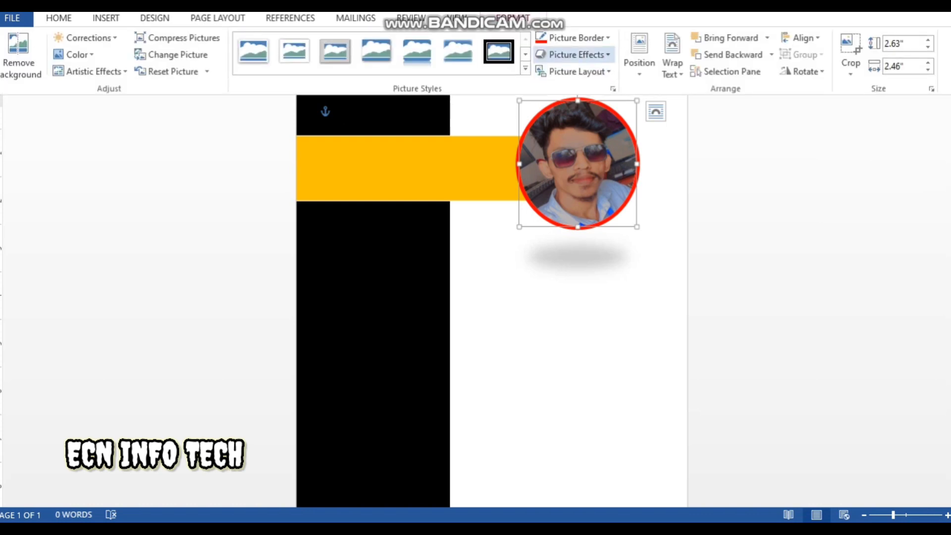
left_click(578, 54)
mouse_move(588, 146)
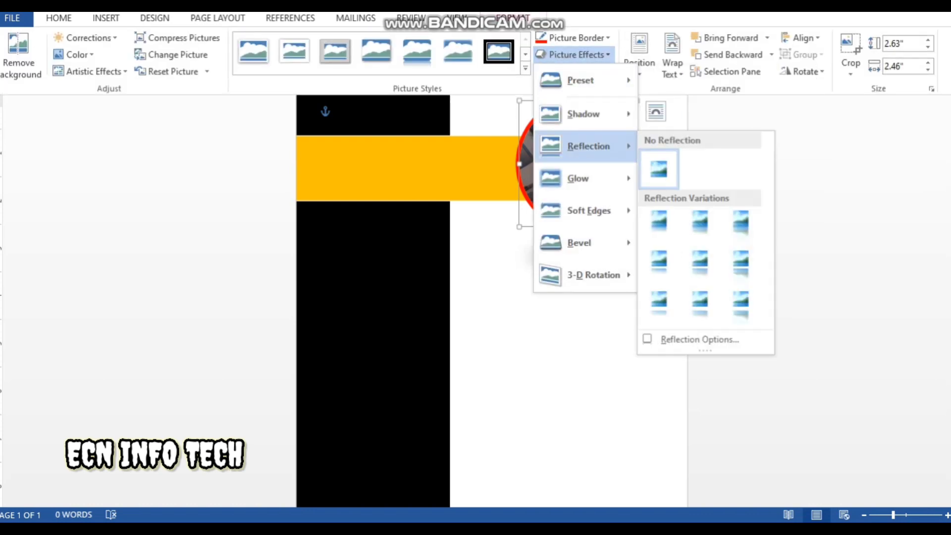
left_click(660, 170)
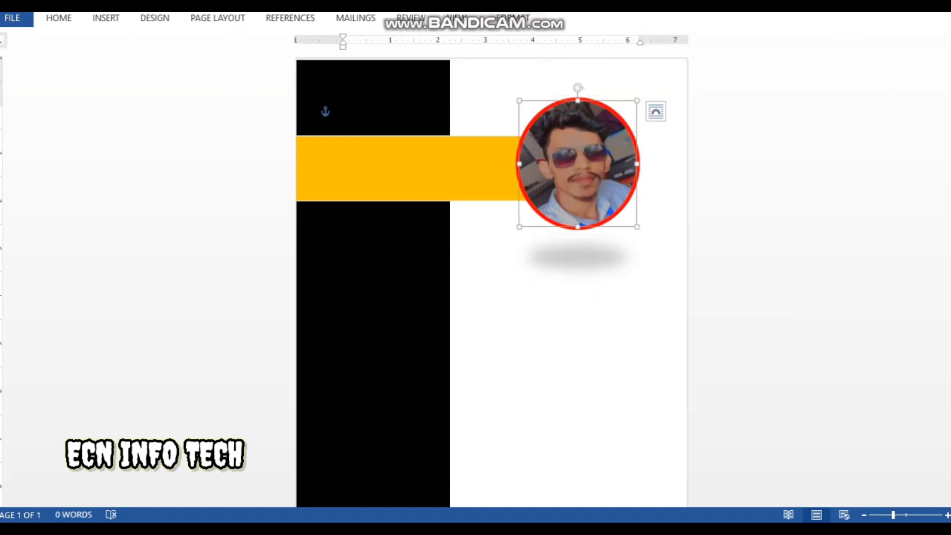
left_click(433, 169)
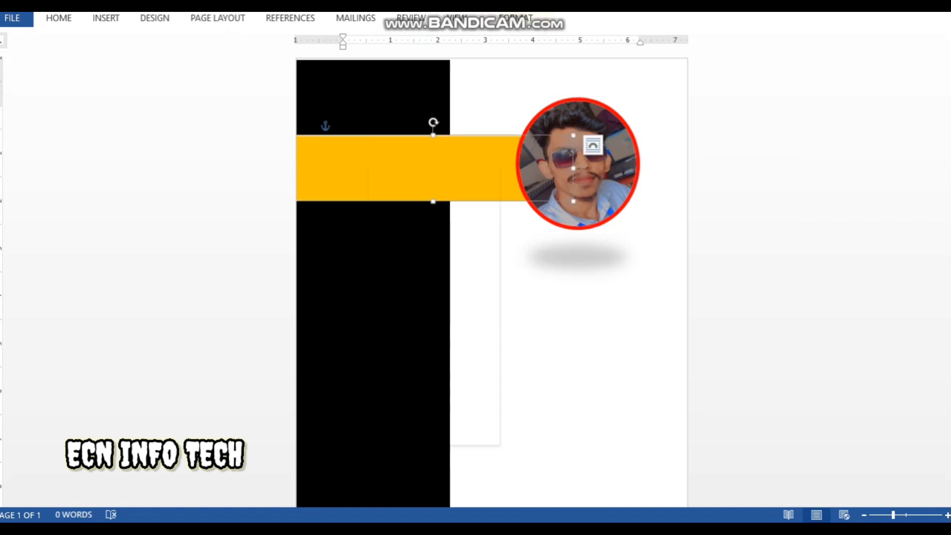
Add the person's name as text inside the gold banner at size 26
right_click(369, 169)
left_click(406, 252)
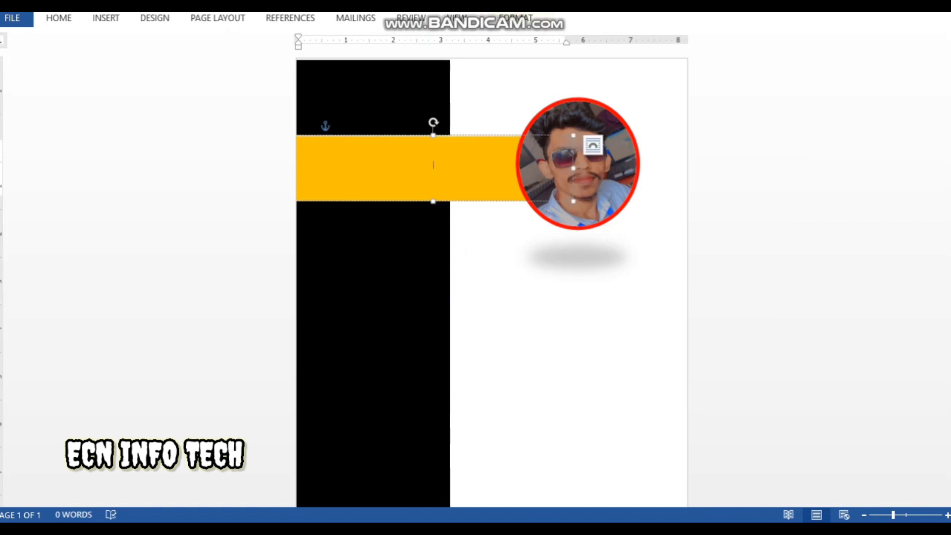
right_click(404, 157)
key("Escape")
right_click(332, 158)
left_click(429, 113)
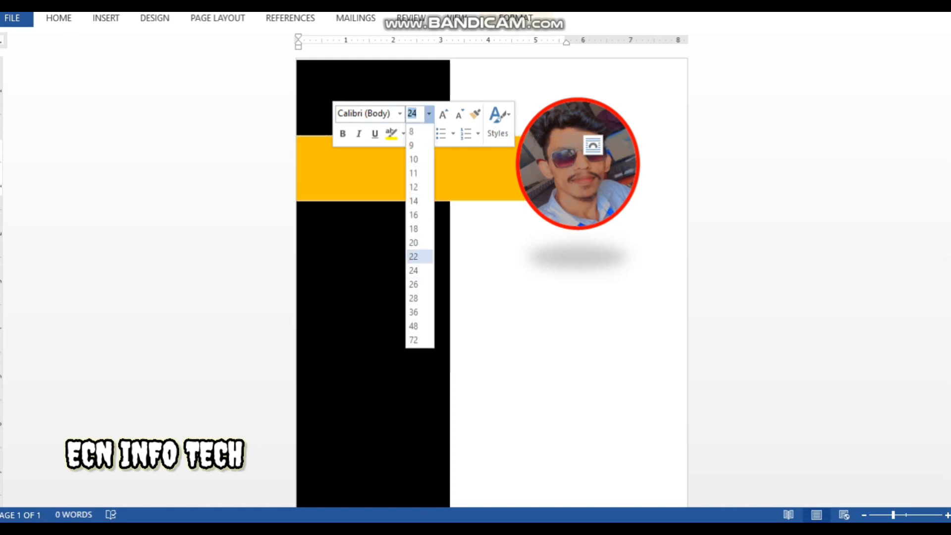
left_click(414, 284)
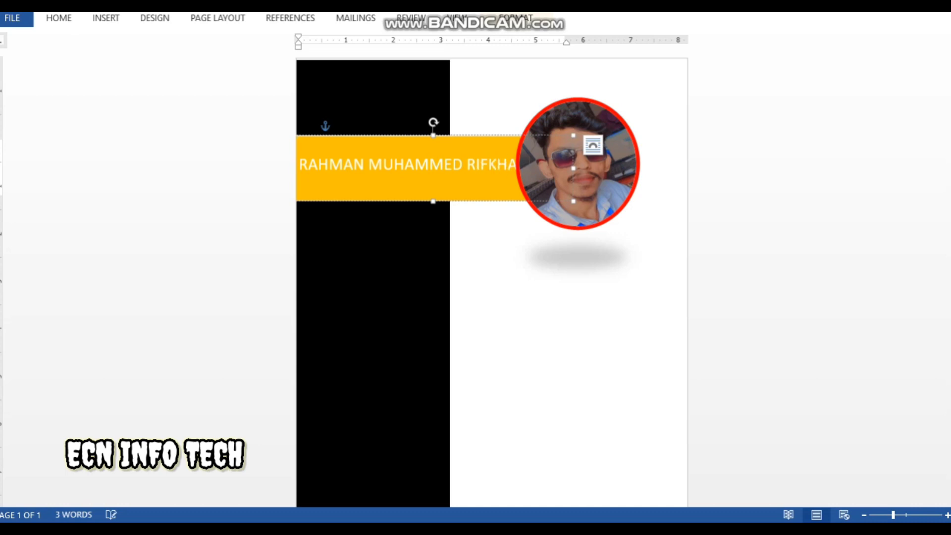
Format the name in black Copperplate Gothic
left_click(592, 145)
double_click(470, 166)
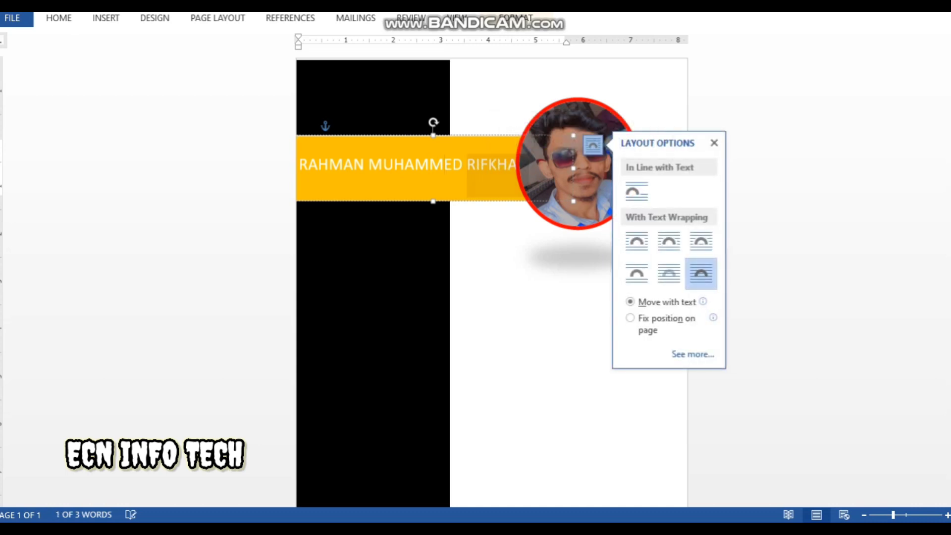
left_click(444, 166)
left_click_drag(299, 166, 535, 167)
right_click(474, 166)
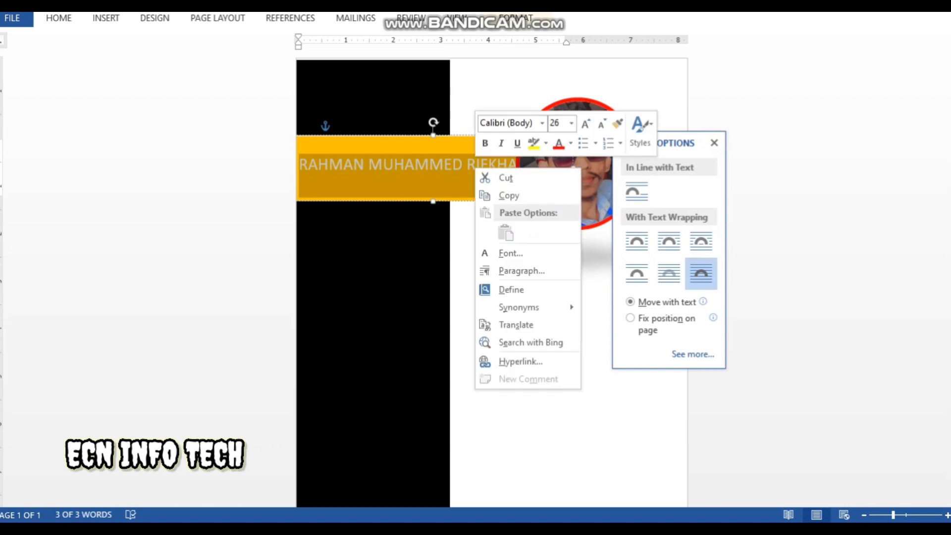
left_click(542, 123)
left_click(545, 213)
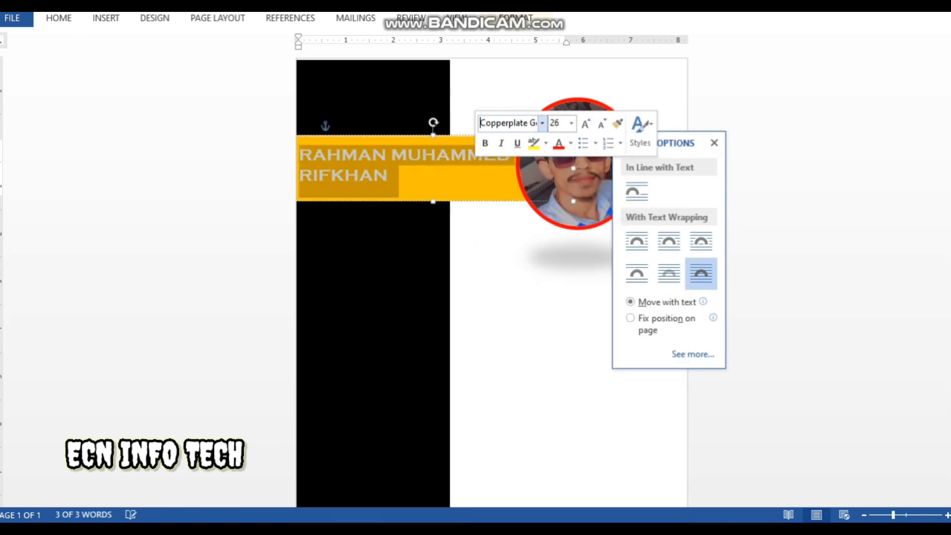
left_click(570, 143)
left_click(572, 195)
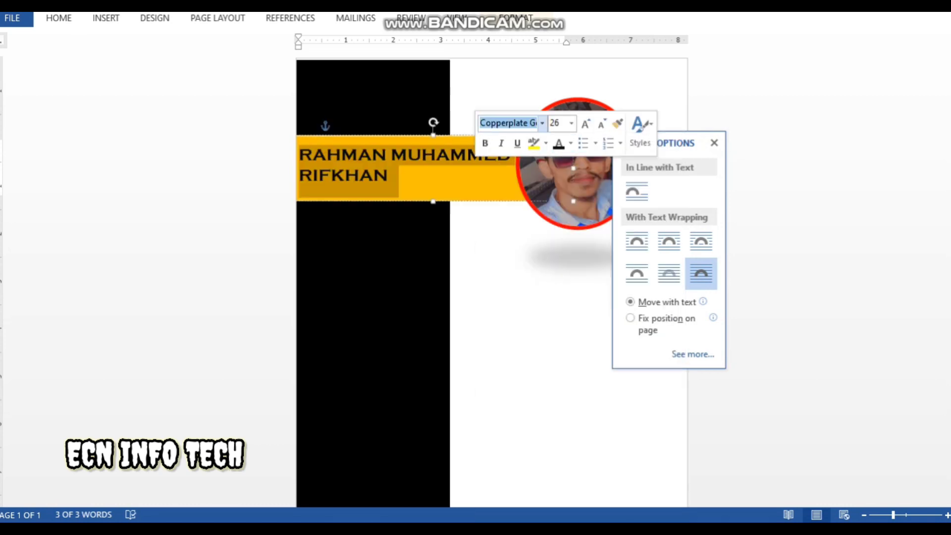
left_click(714, 143)
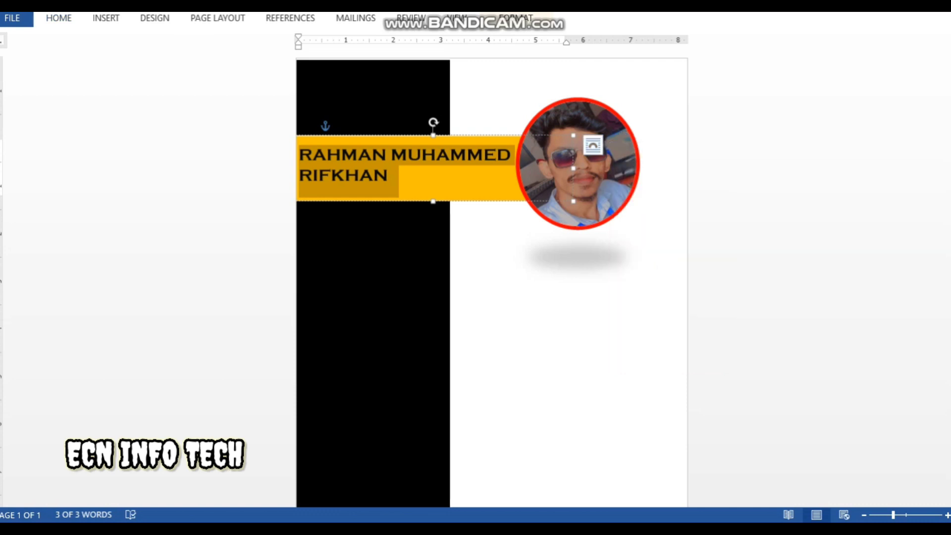
left_click(678, 168)
left_click_drag(398, 178, 300, 154)
Centre the name in the banner and adjust its right indent
left_click(58, 18)
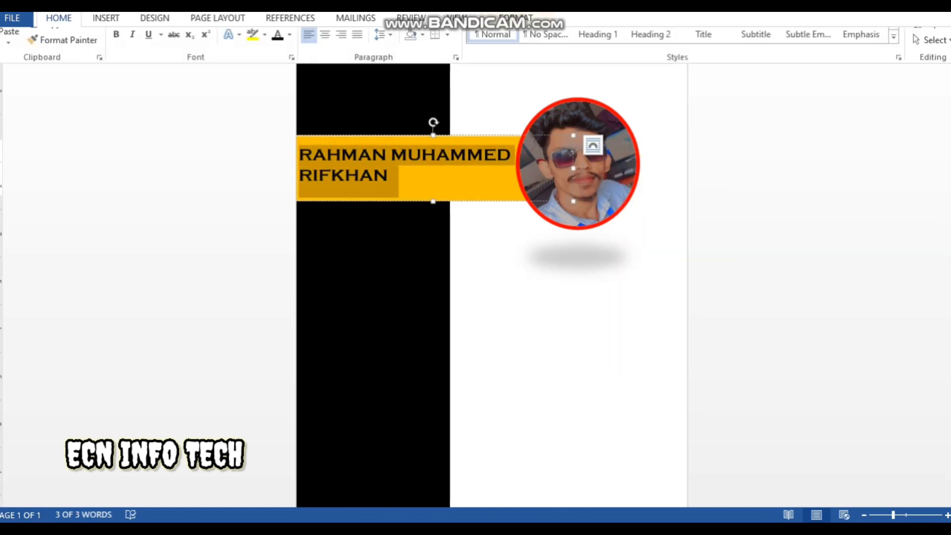
left_click(325, 66)
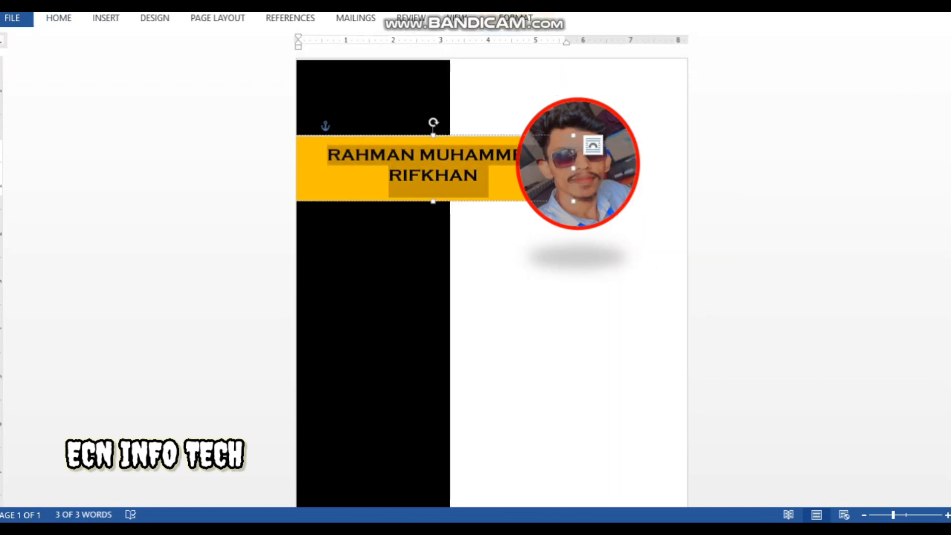
left_click_drag(566, 42, 517, 42)
left_click(517, 42)
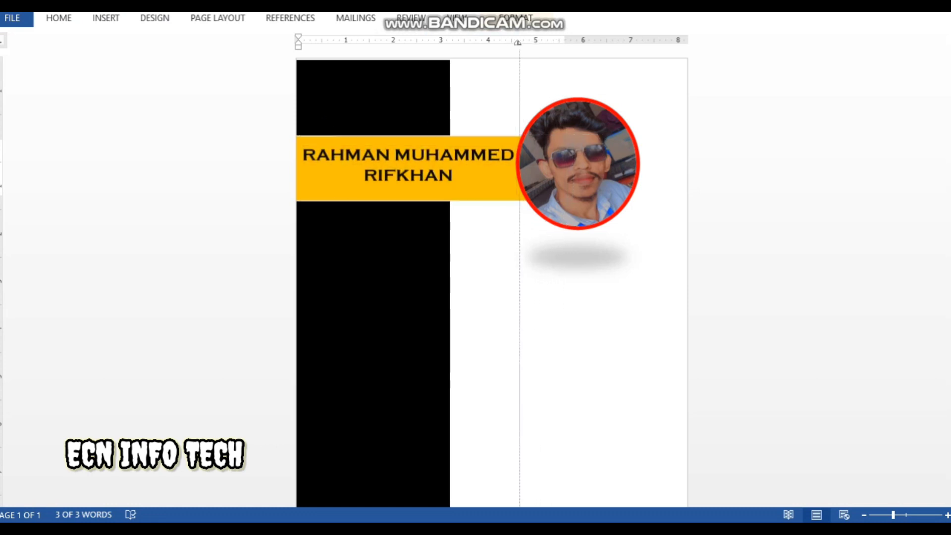
left_click(574, 327)
left_click(487, 156)
left_click(518, 43)
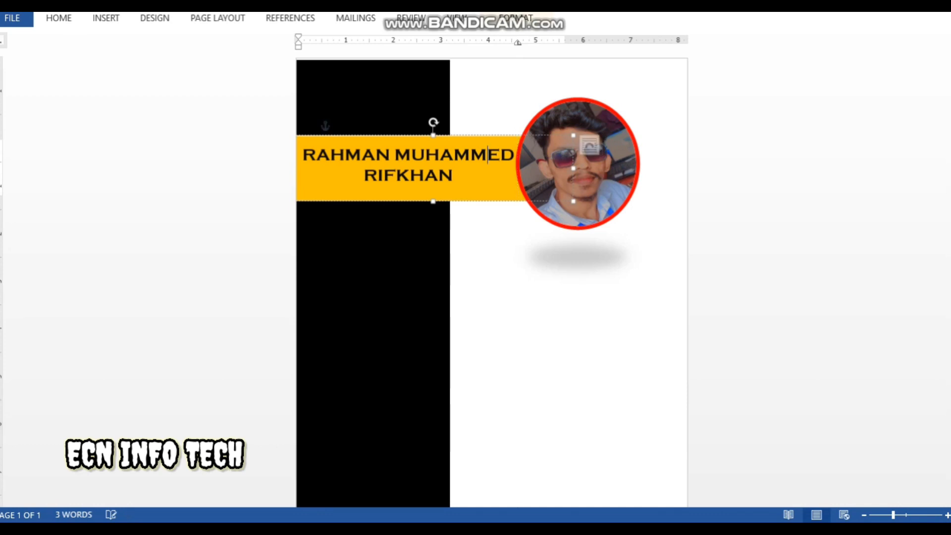
left_click(517, 42)
left_click(478, 43)
mouse_move(478, 43)
left_mouse_down()
mouse_move(532, 42)
mouse_move(515, 42)
left_mouse_up()
left_click(574, 317)
Change the name's font to Action Force at size 28
triple_click(408, 165)
left_click(58, 18)
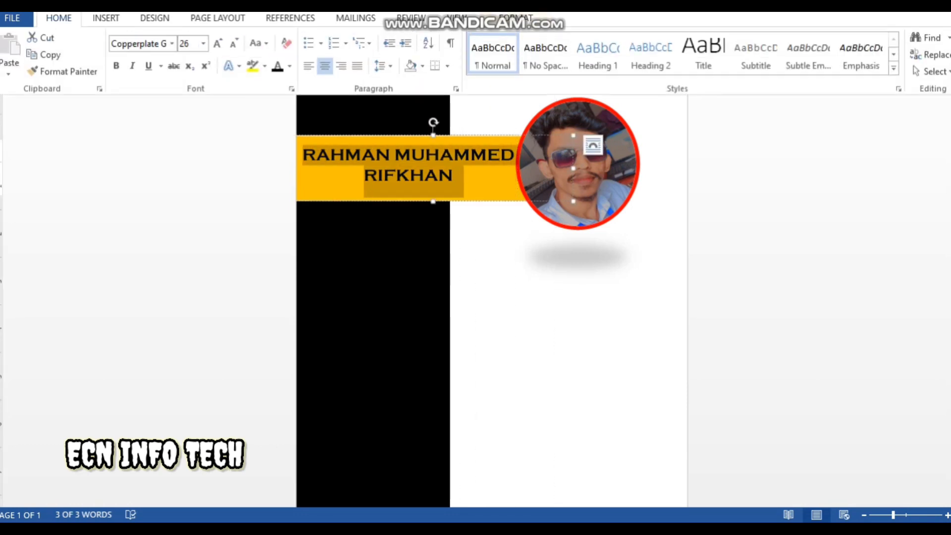
left_click(172, 44)
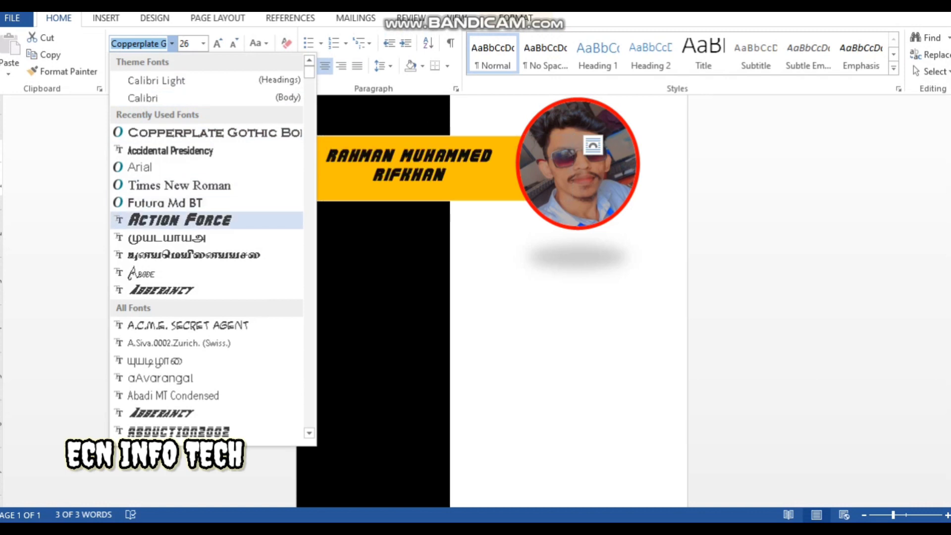
left_click(180, 220)
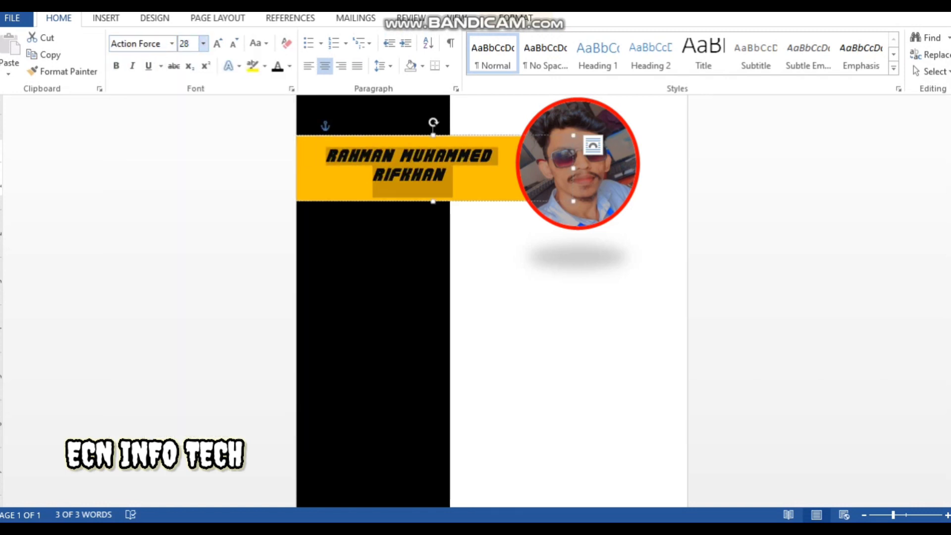
left_click(203, 44)
type("30")
key("Return")
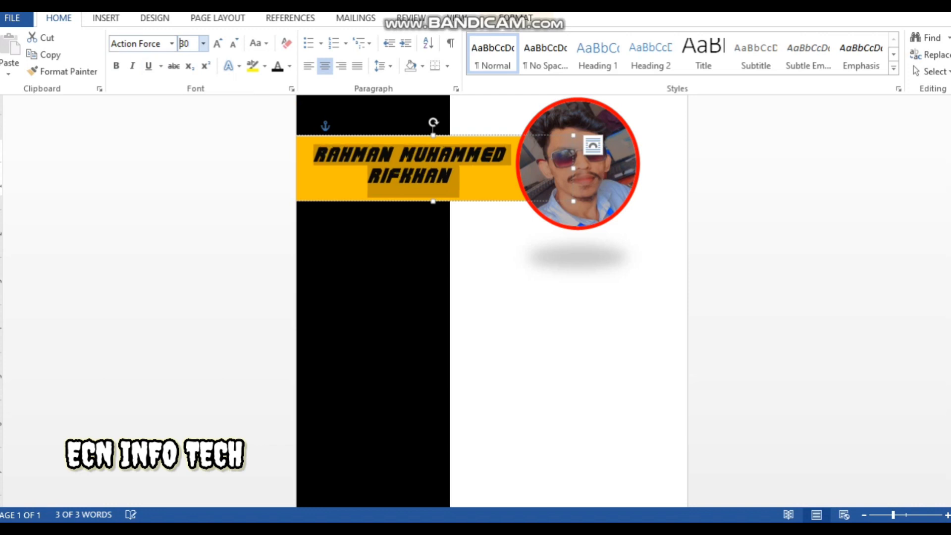
right_click(410, 163)
left_click(521, 119)
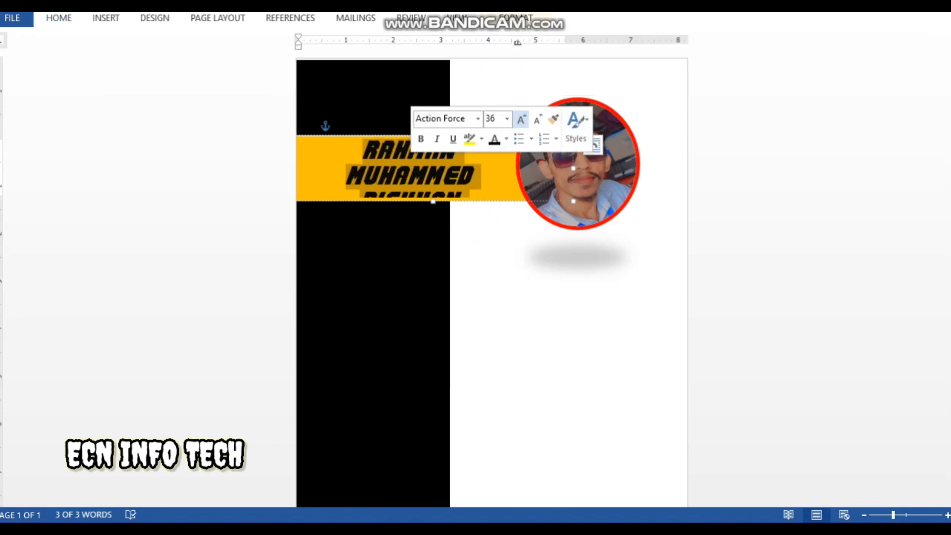
left_click(538, 119)
left_click(456, 178)
left_click(501, 297)
scroll(343, 124, "down", 3)
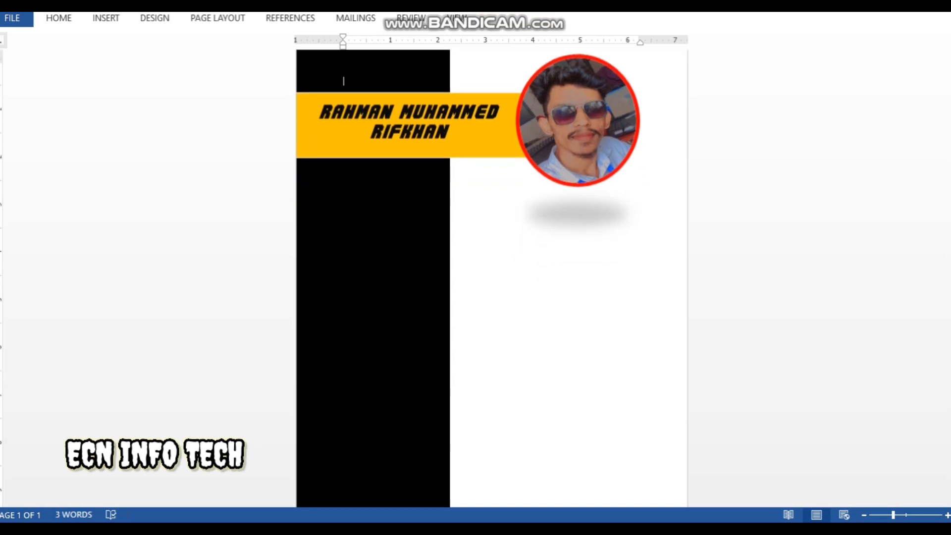
Inspect the sample CV's contact heading, address, phone entry and Photoshop skill bar
scroll(343, 124, "up", 3)
scroll(491, 282, "down", 3)
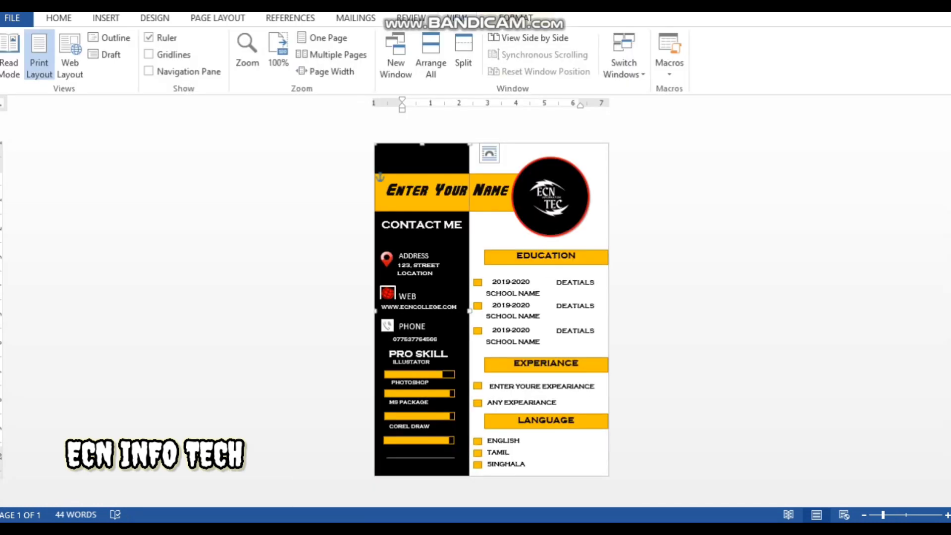
left_click(422, 225)
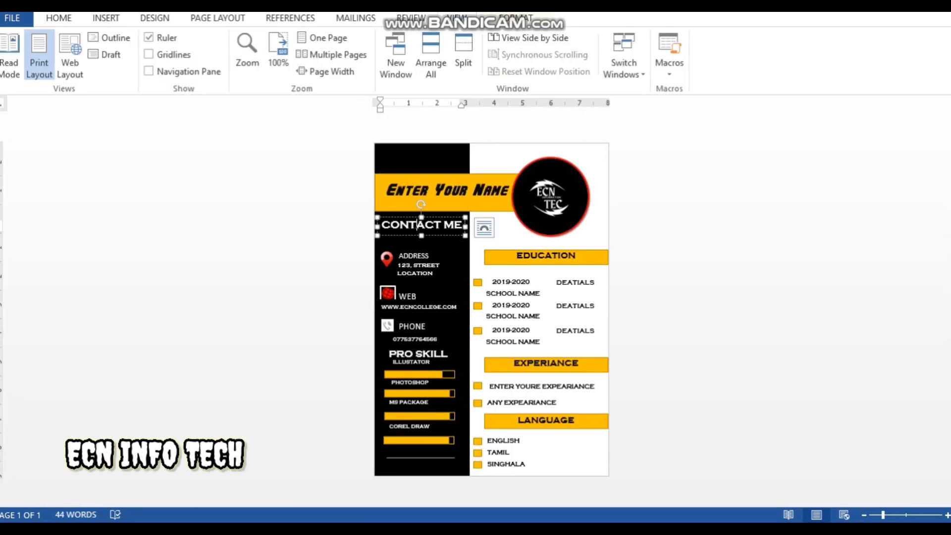
left_click(414, 256)
left_click(413, 327)
left_click(417, 393)
In the photo resume document, draw a rectangle on the sidebar below the name banner
mouse_move(470, 528)
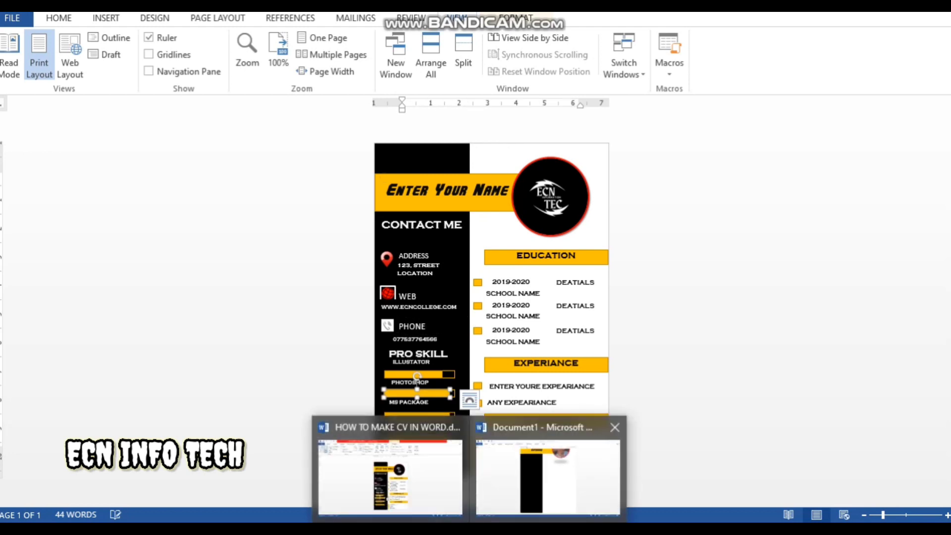
left_click(547, 466)
scroll(492, 282, "up", 3)
left_click(106, 19)
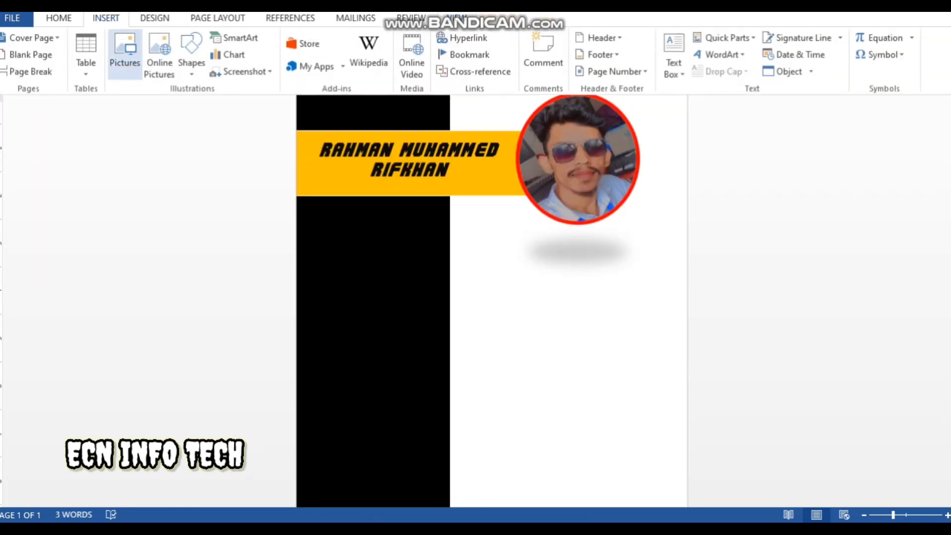
left_click(192, 55)
left_click(223, 109)
left_click_drag(306, 214, 439, 248)
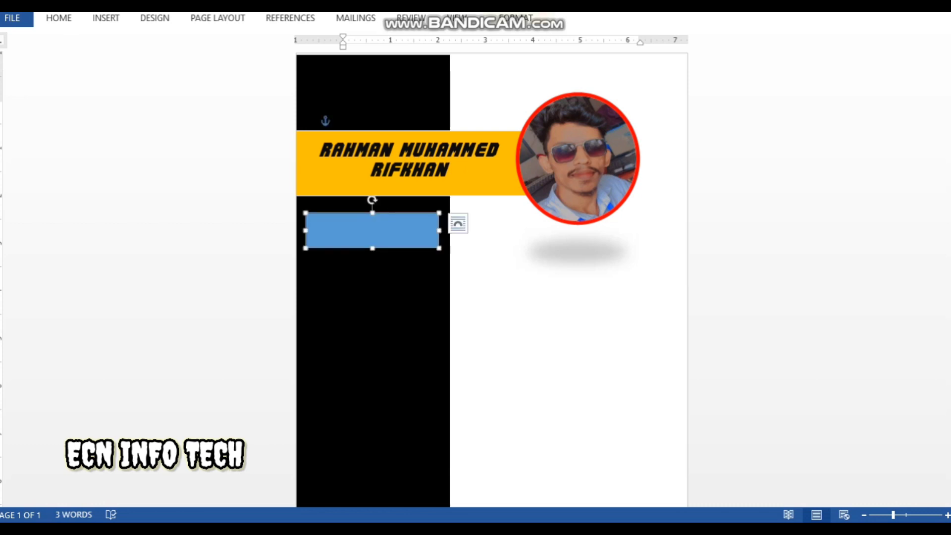
Compare against the sample CV, then give the new rectangle a black fill style
left_click(471, 528)
left_click(386, 476)
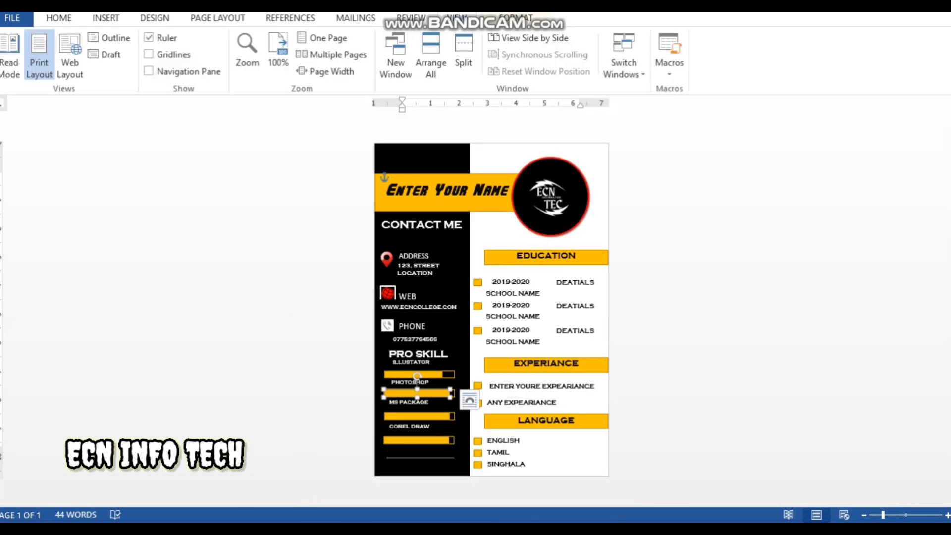
left_click(471, 529)
left_click(577, 466)
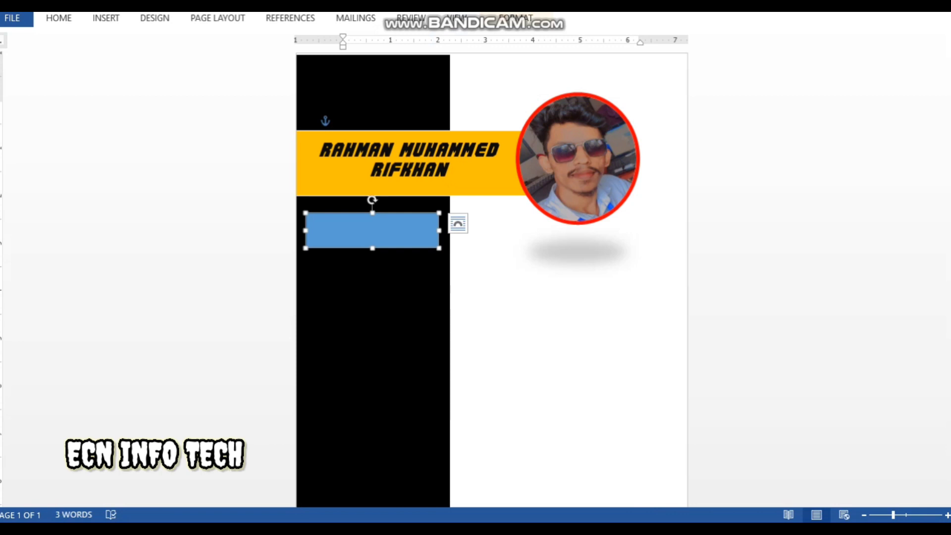
left_click(515, 18)
left_click(308, 68)
left_click(200, 92)
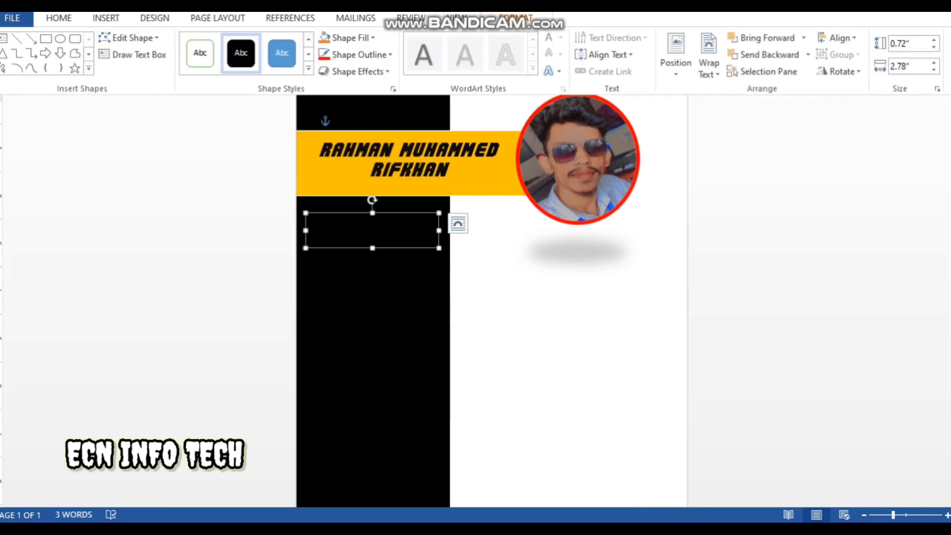
Add the CONTECT ME heading inside the rectangle in Action Force at size 24, then view the reference CV
right_click(355, 218)
left_click(386, 303)
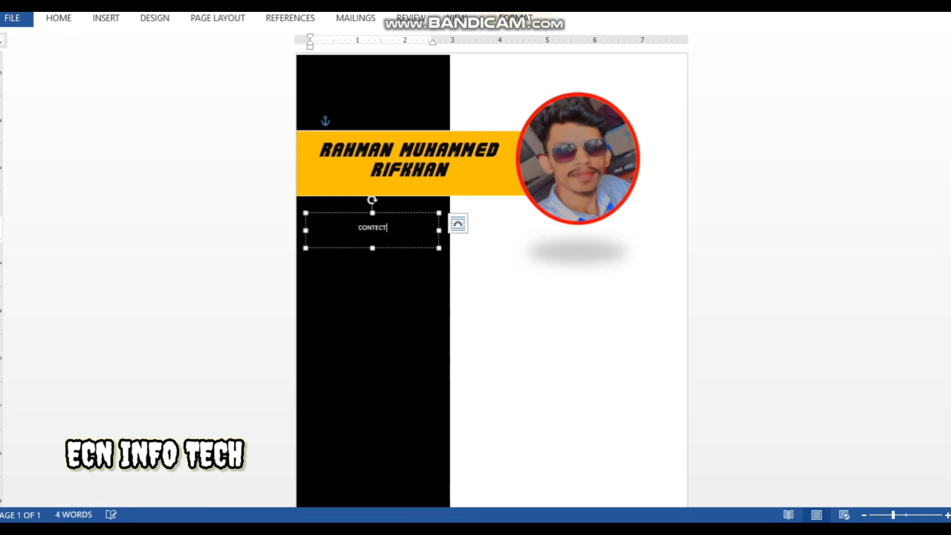
left_click_drag(394, 228, 339, 228)
left_click(436, 181)
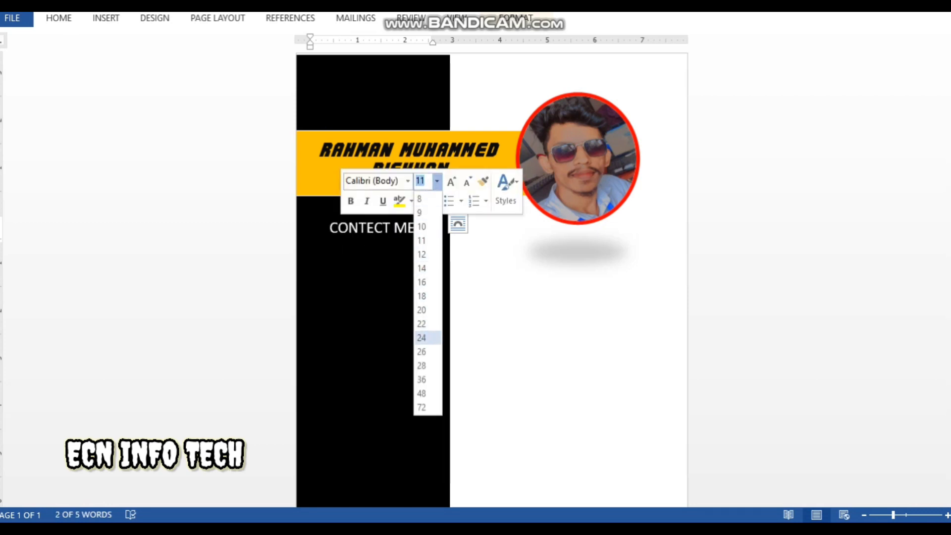
left_click(421, 337)
left_click(407, 181)
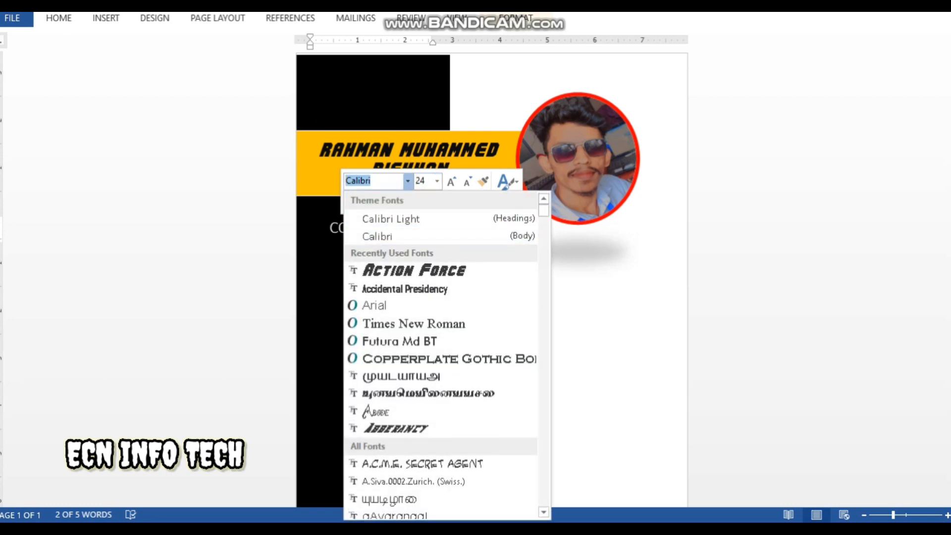
left_click(414, 270)
left_click(372, 297)
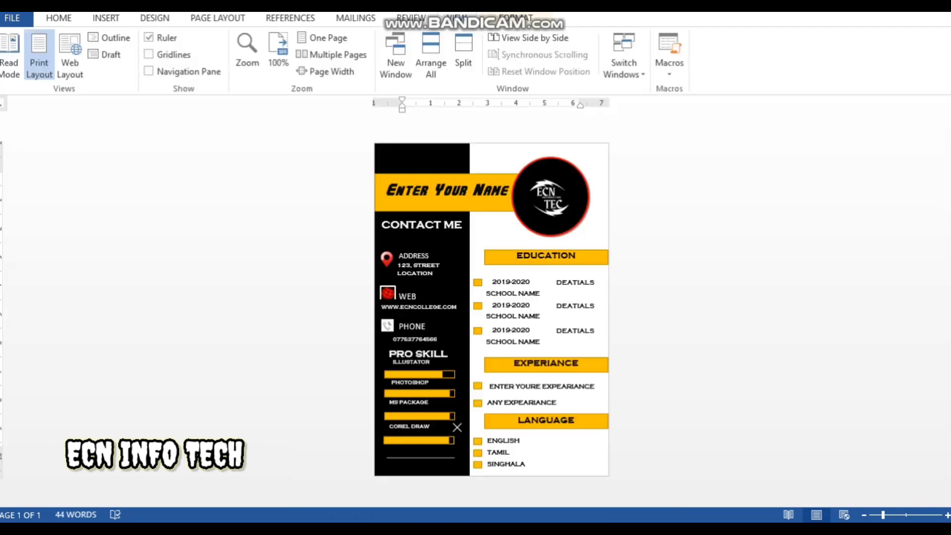
left_click(417, 393)
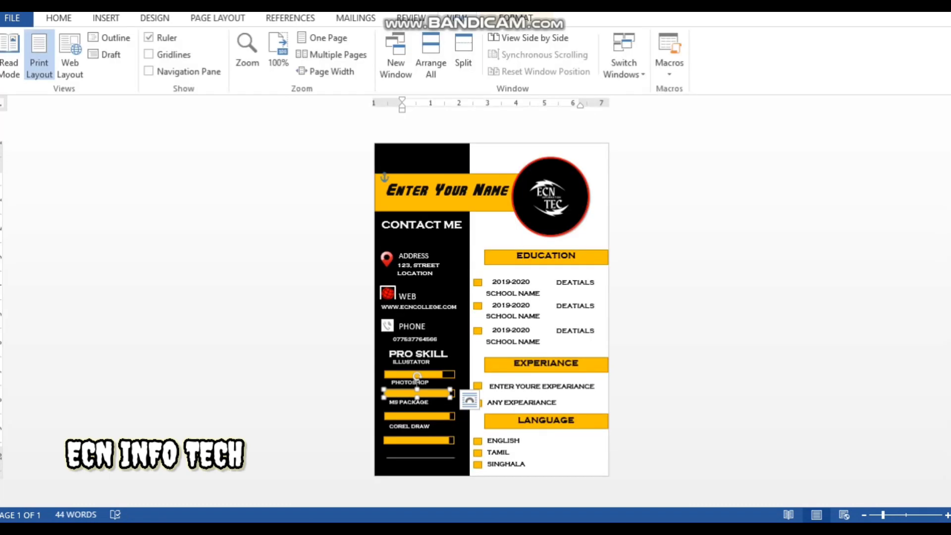
In Document1, insert location-icon-png-34.png from New folder (2)
mouse_move(471, 528)
left_click(548, 473)
left_click(106, 19)
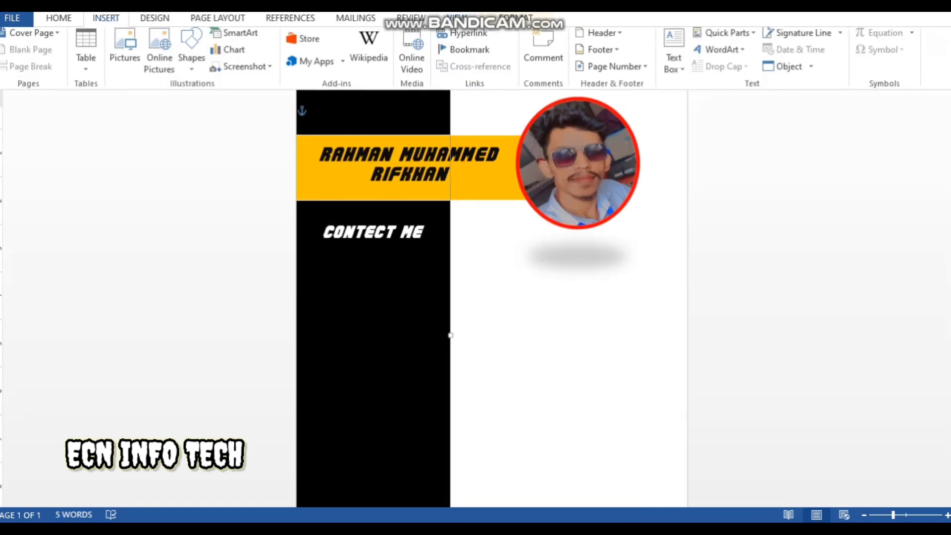
left_click(122, 49)
scroll(223, 223, "down", 10)
scroll(297, 122, "up", 8)
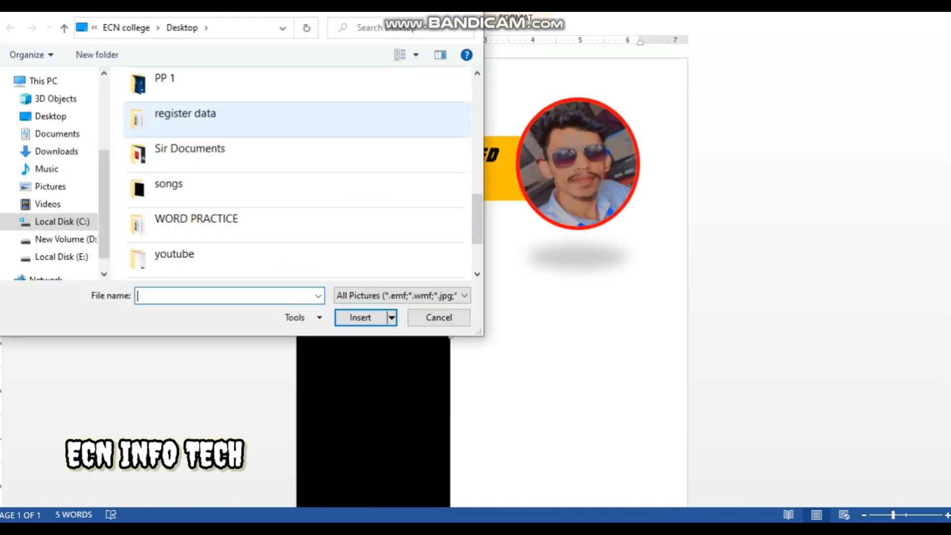
scroll(297, 227, "down", 5)
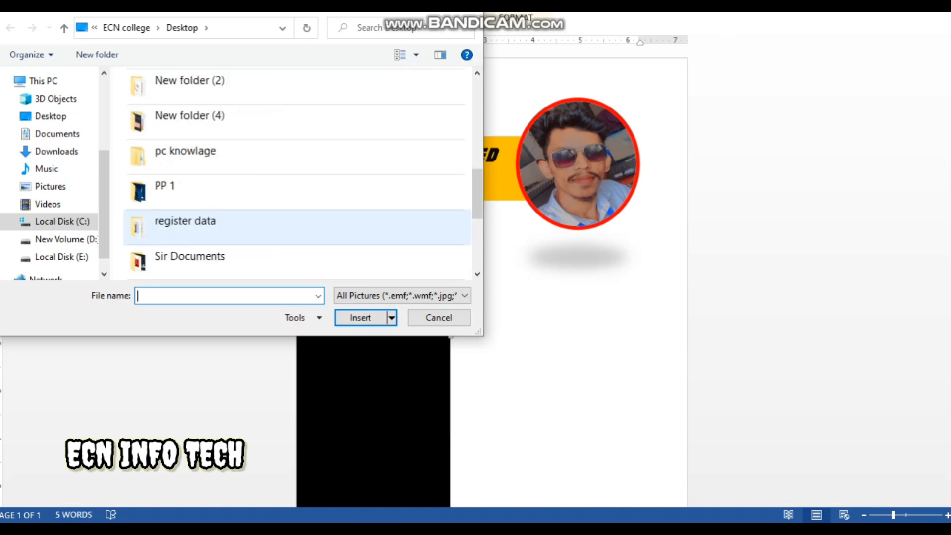
double_click(188, 79)
left_click(340, 106)
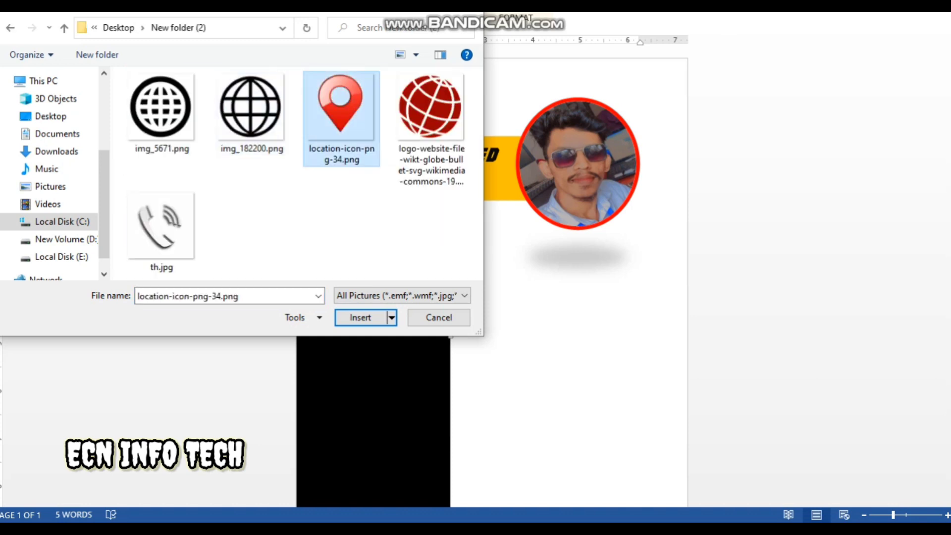
left_click(360, 317)
Set the pin to In Front of Text, shrink it below CONTECT ME, and check against the reference
right_click(592, 198)
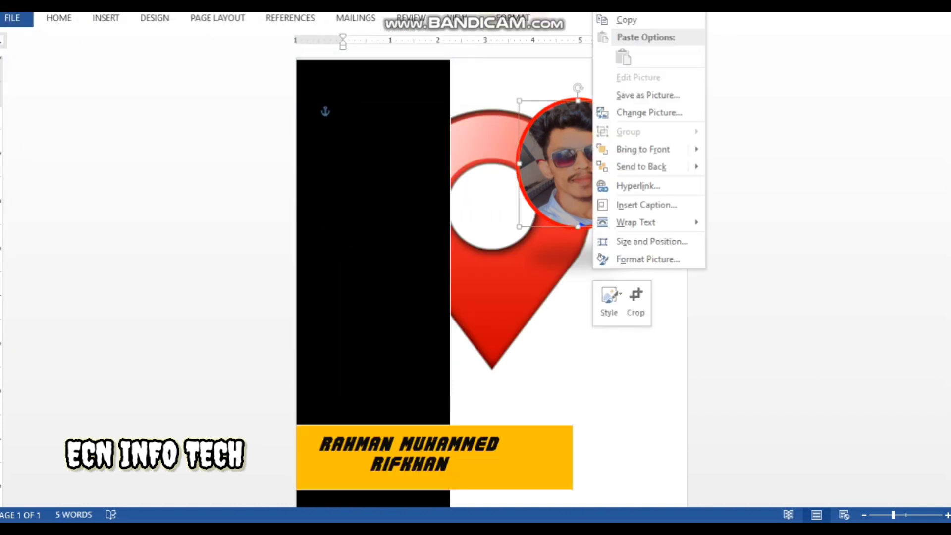
left_click(549, 267)
right_click(518, 308)
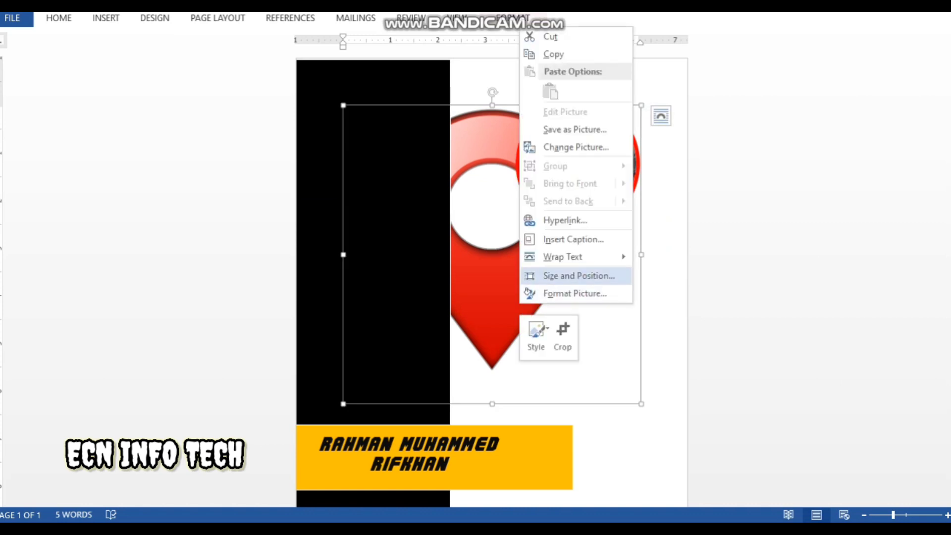
mouse_move(570, 257)
left_click(686, 365)
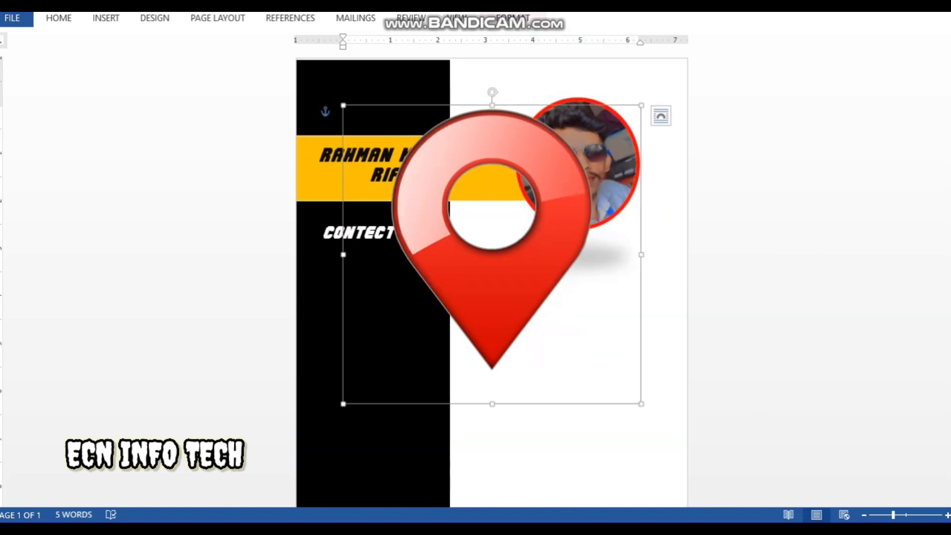
left_click_drag(641, 105, 330, 304)
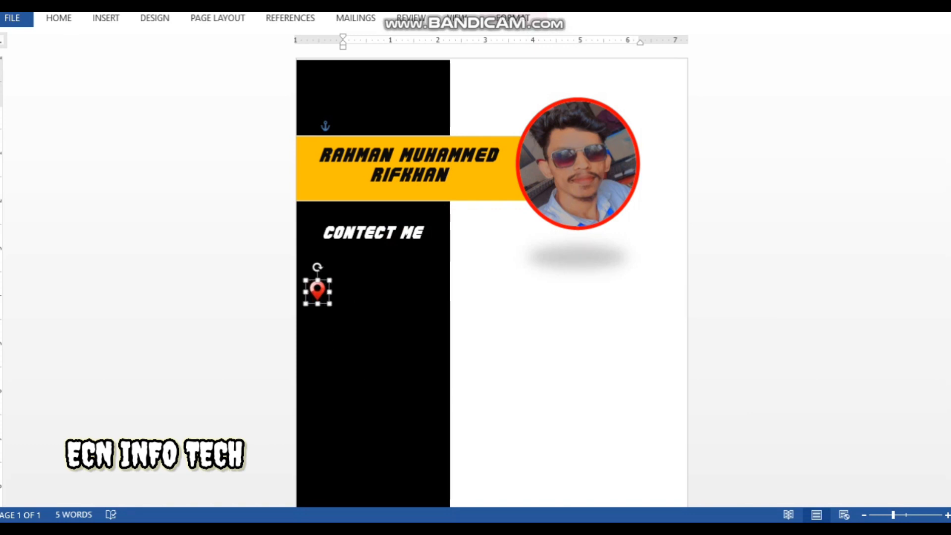
left_click(359, 324)
left_click(388, 467)
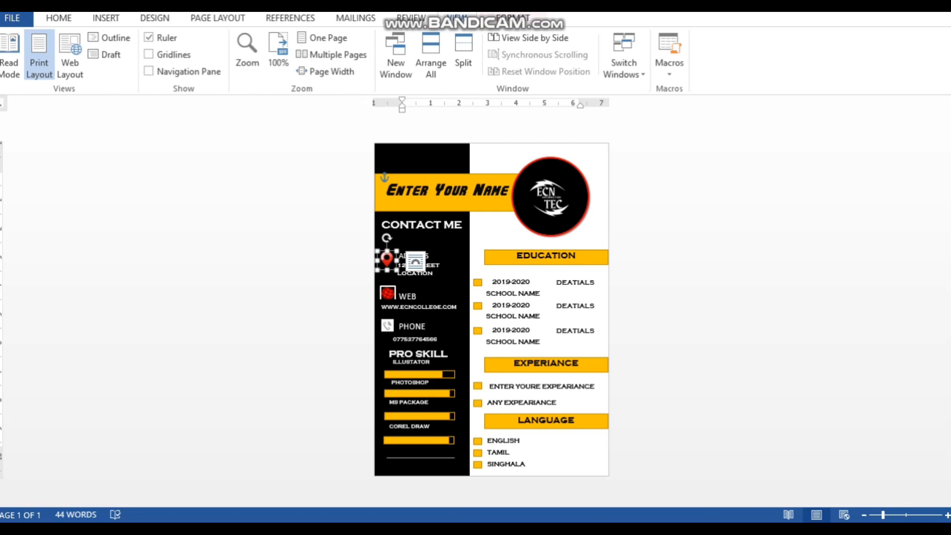
left_click(545, 467)
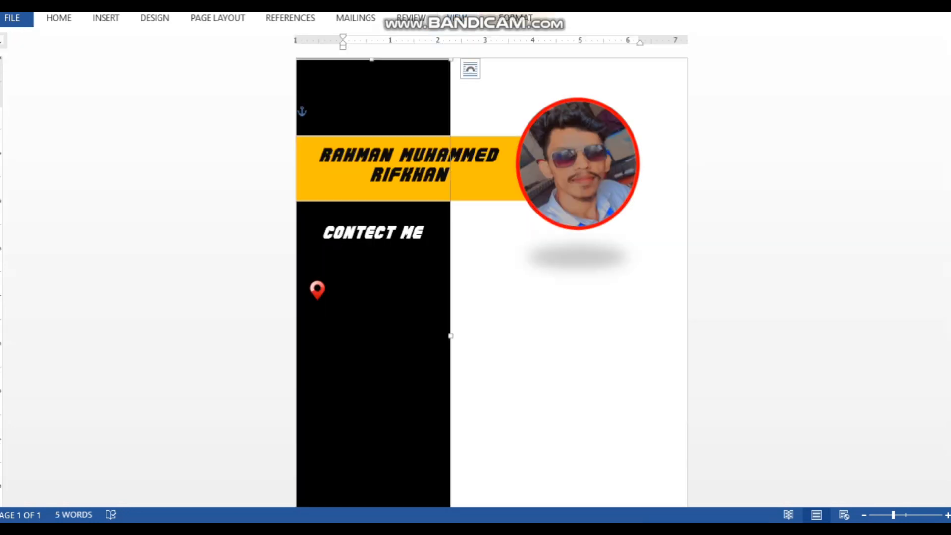
Copy the CONTECT ME text box and place the narrowed copy beside the pin
left_click(337, 229)
right_click(333, 218)
left_click(369, 244)
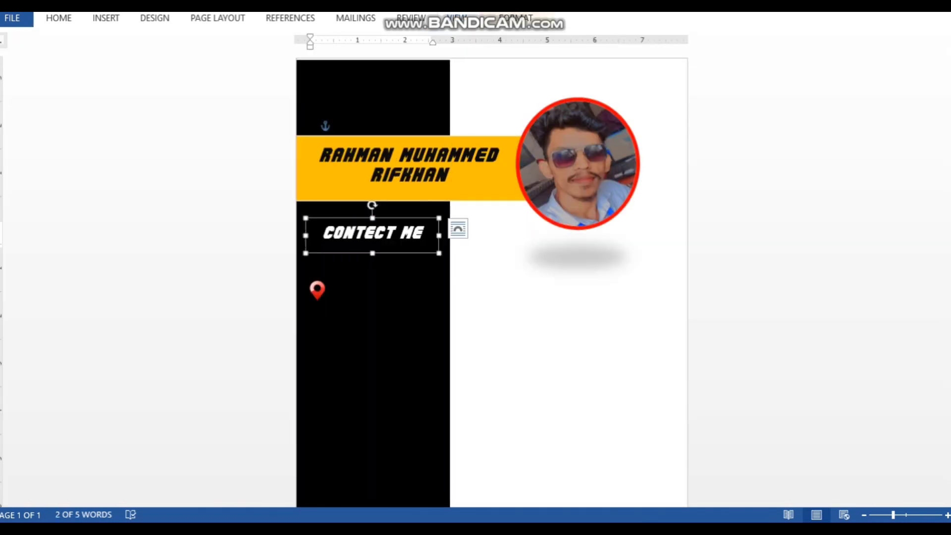
right_click(341, 301)
right_click(336, 290)
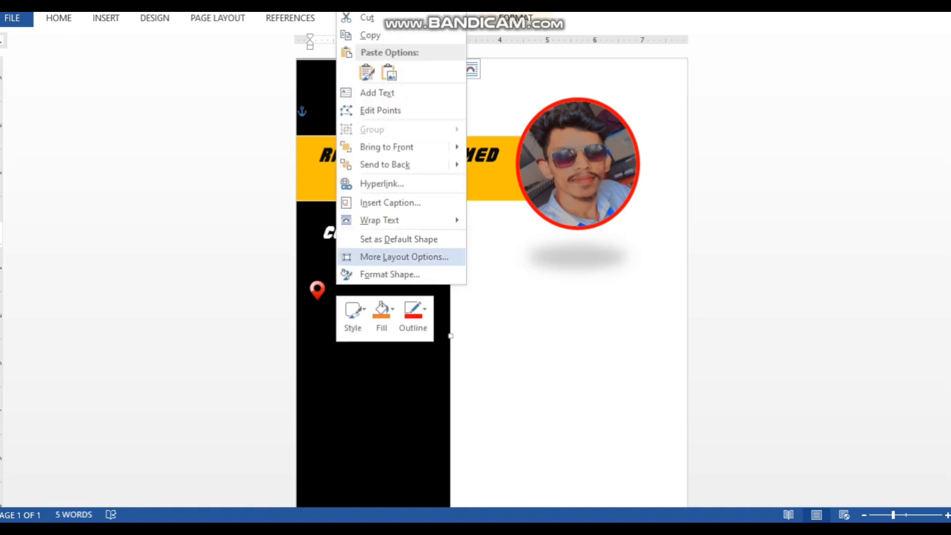
left_click(367, 72)
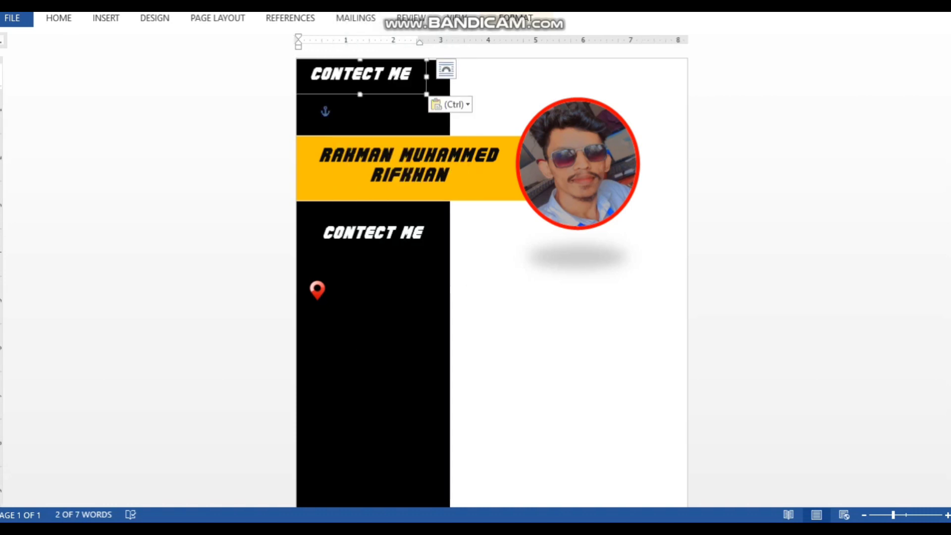
left_click_drag(360, 94, 362, 313)
left_click_drag(432, 297, 394, 308)
Set the copied text to Accidental Presidency size 16 and type the address
triple_click(379, 287)
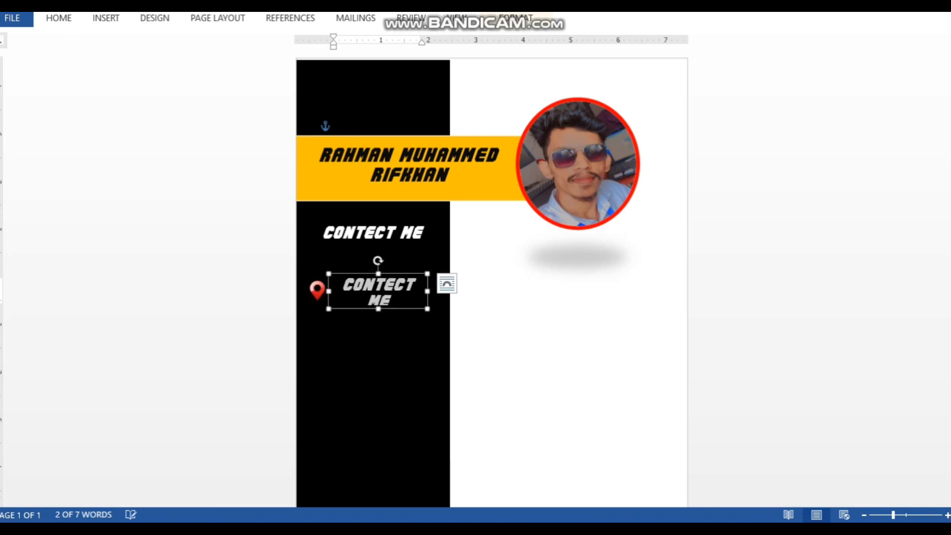
left_click(406, 233)
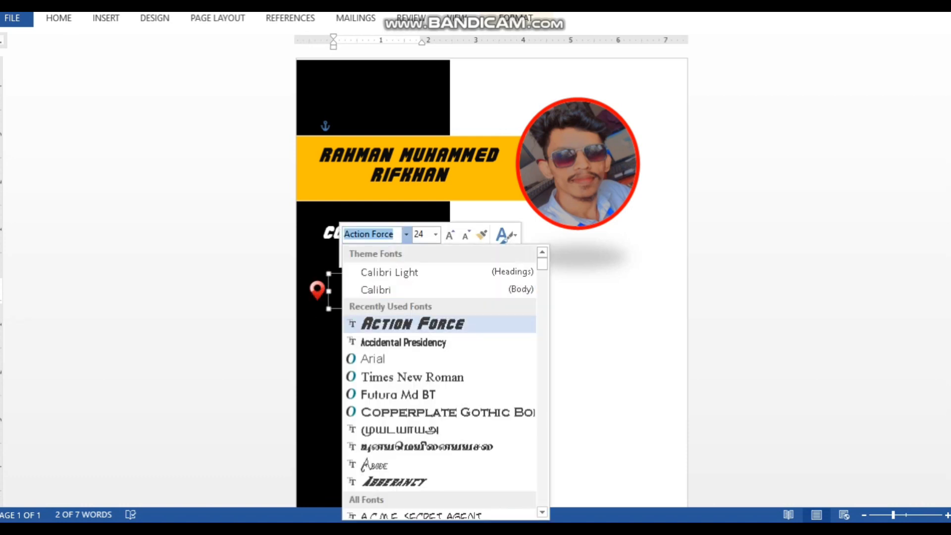
left_click(386, 340)
left_click(435, 234)
left_click(425, 339)
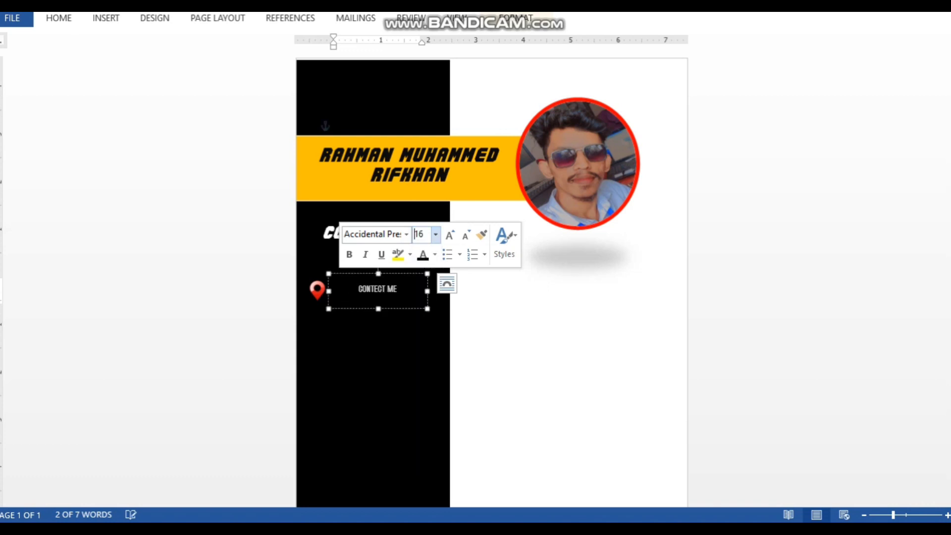
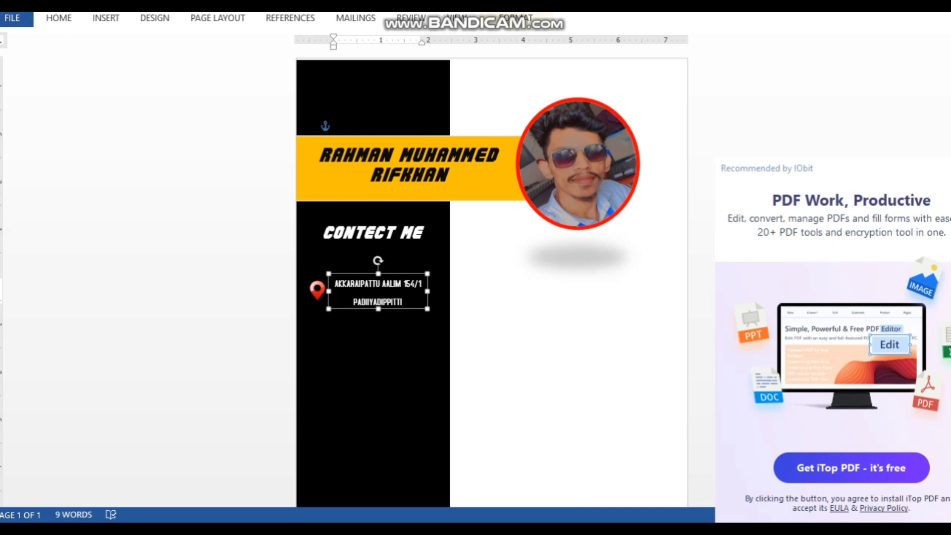
Change the address font to Copperplate Gothic and enlarge the box to show all three lines
key("Escape")
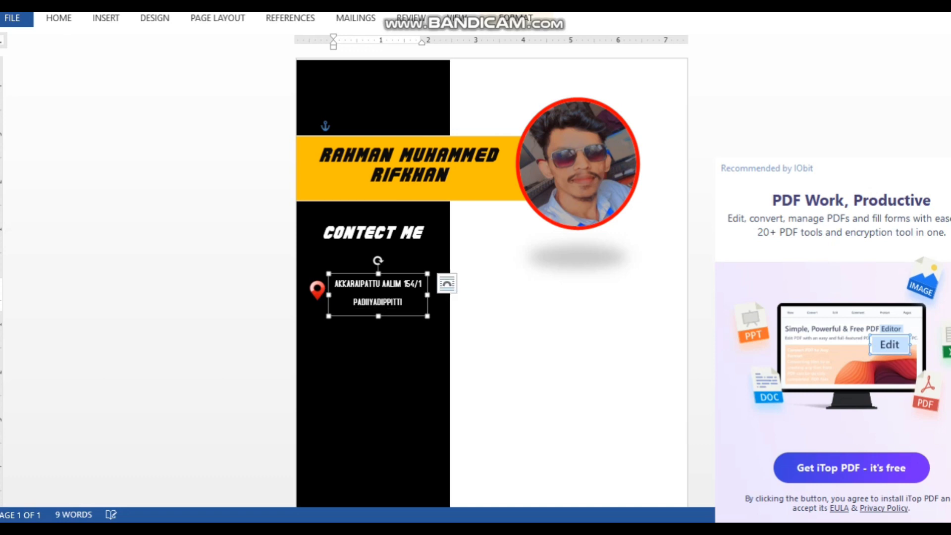
left_click(399, 236)
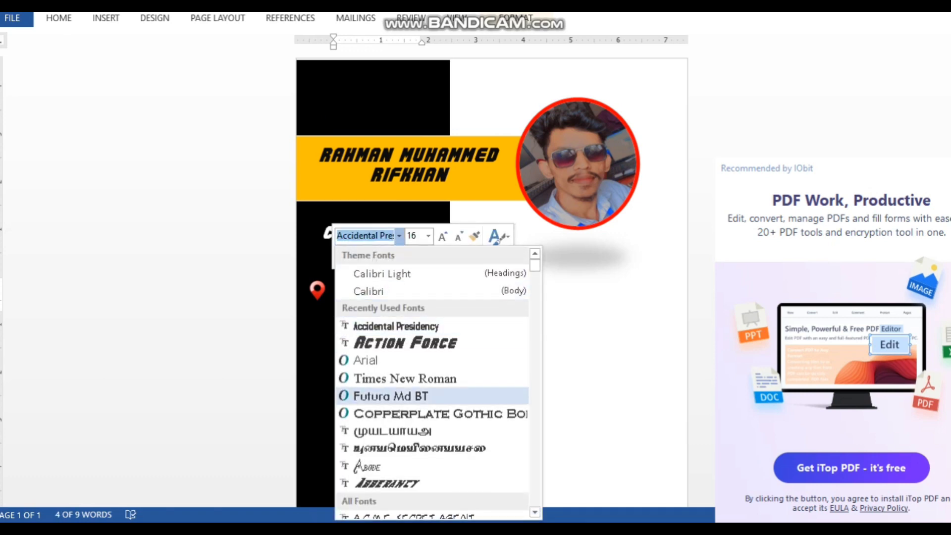
left_click(421, 412)
left_click_drag(427, 295, 439, 295)
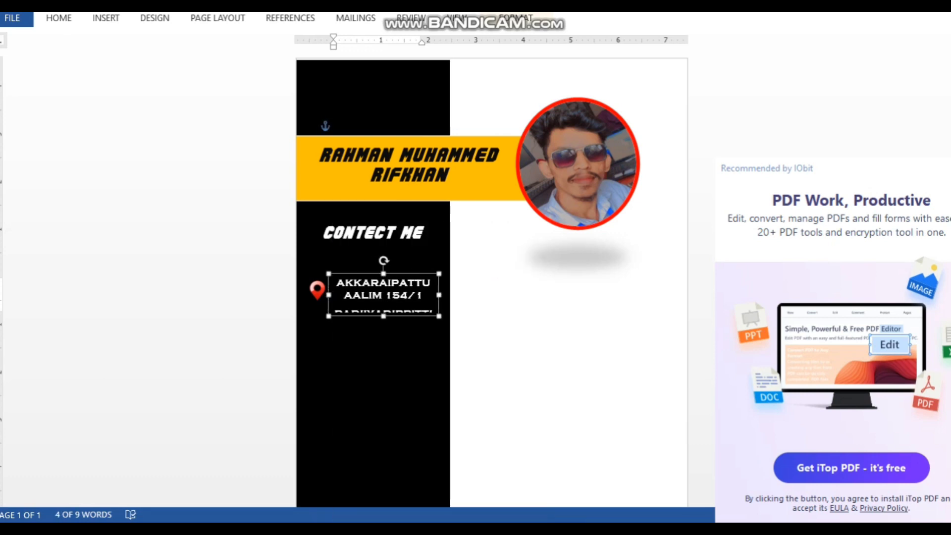
left_click_drag(383, 316, 383, 326)
left_click(385, 369)
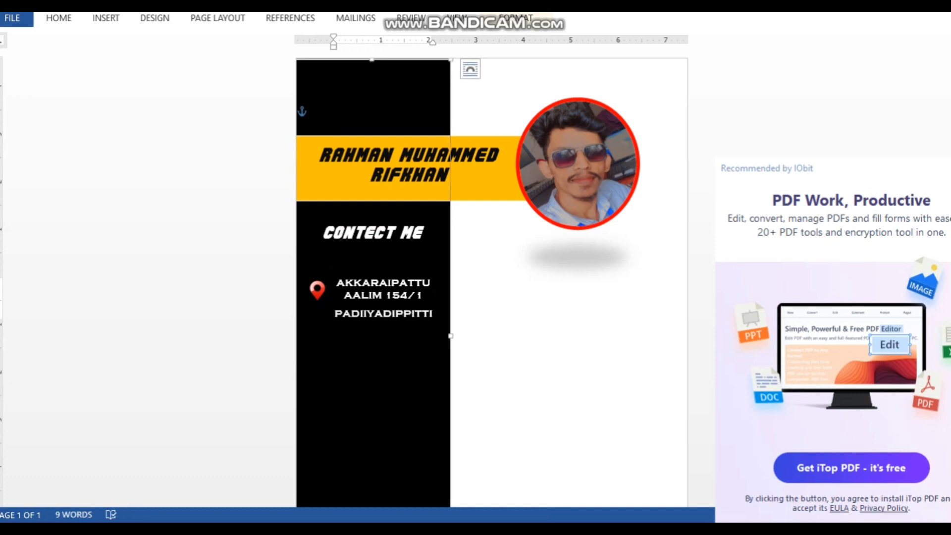
Colour the address text light blue
left_click(392, 314)
left_click(457, 284)
left_click(434, 314)
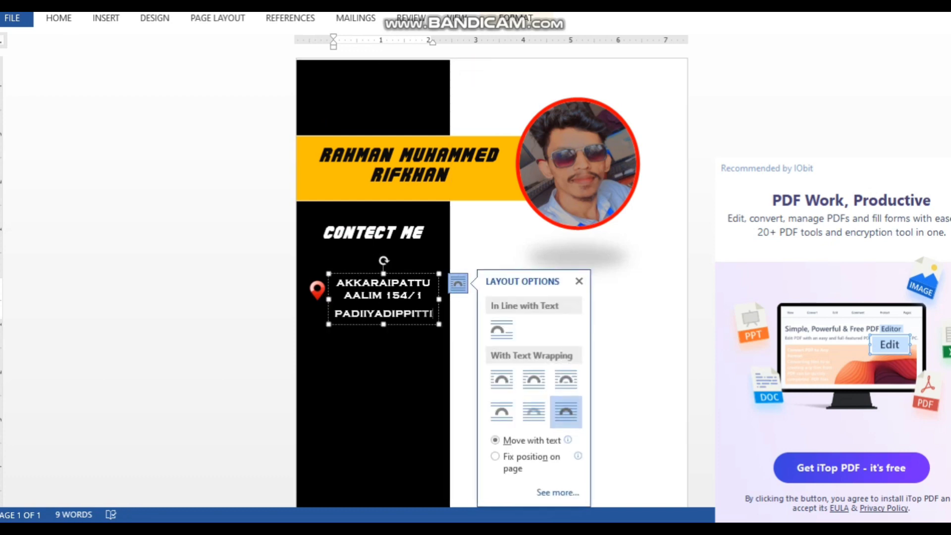
left_click_drag(433, 313, 337, 281)
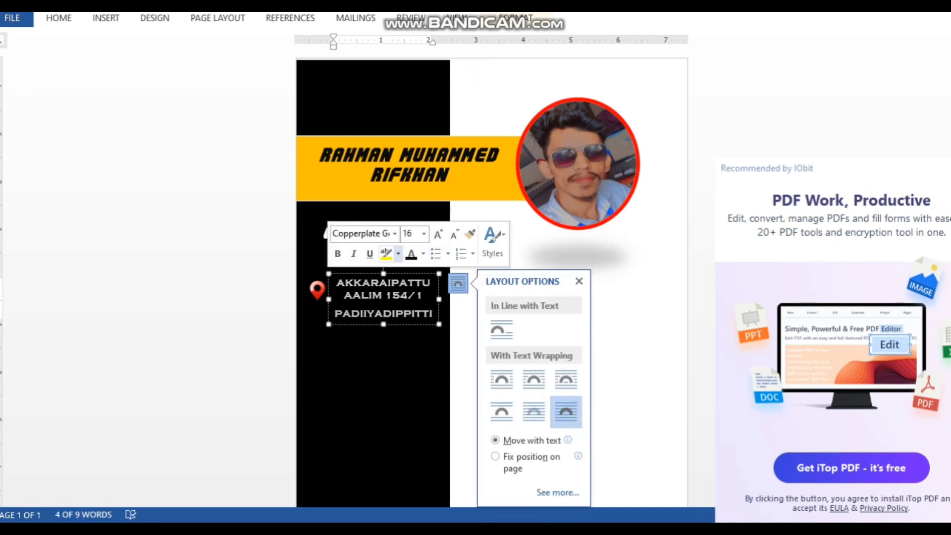
left_click(423, 254)
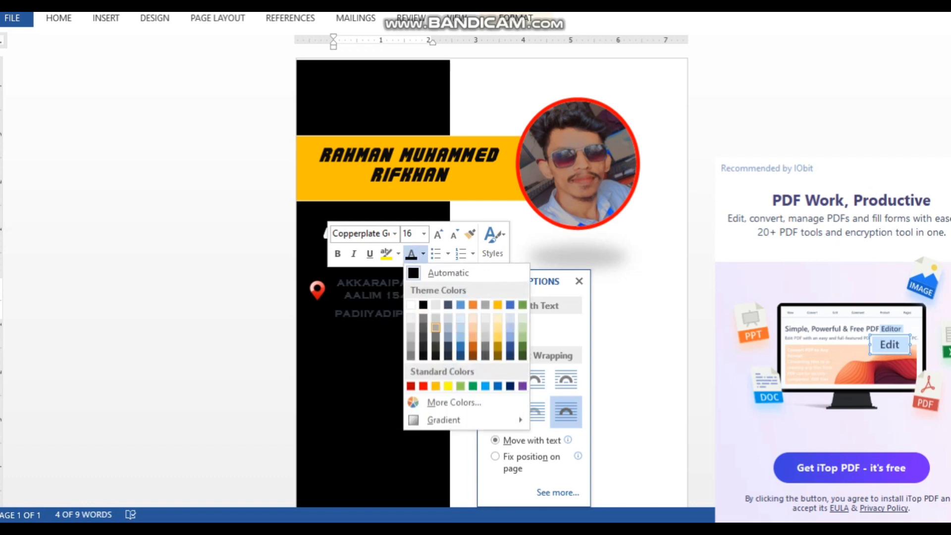
left_click(460, 316)
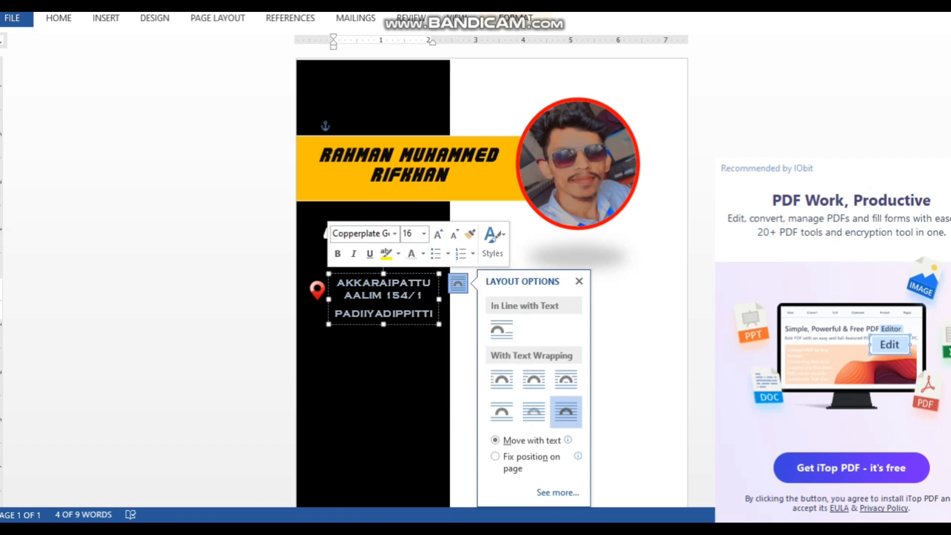
Apply Remove Space After Paragraph to tighten the address lines, then view the sample CV
left_click(106, 18)
left_click(59, 18)
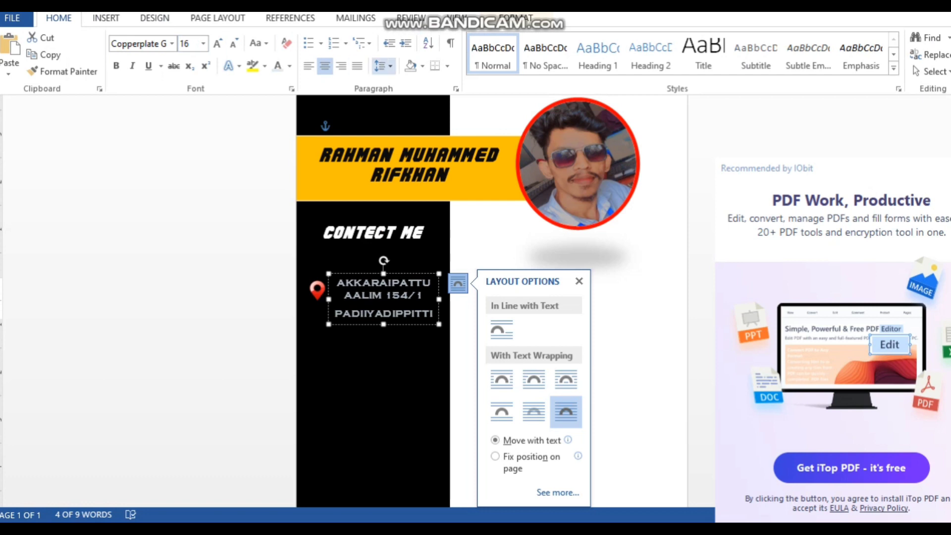
left_click(384, 66)
left_click(446, 226)
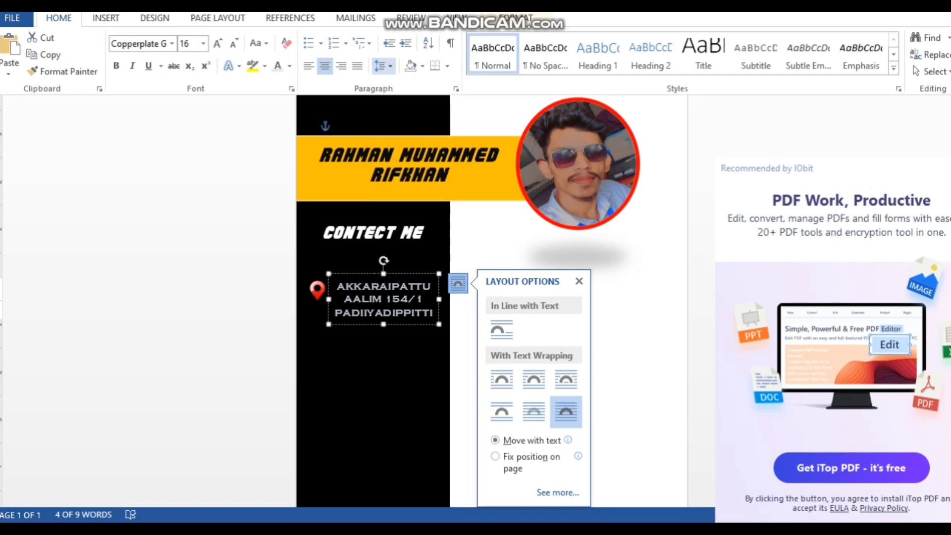
left_click(347, 356)
left_click(337, 347)
left_click(317, 290)
left_click(336, 352)
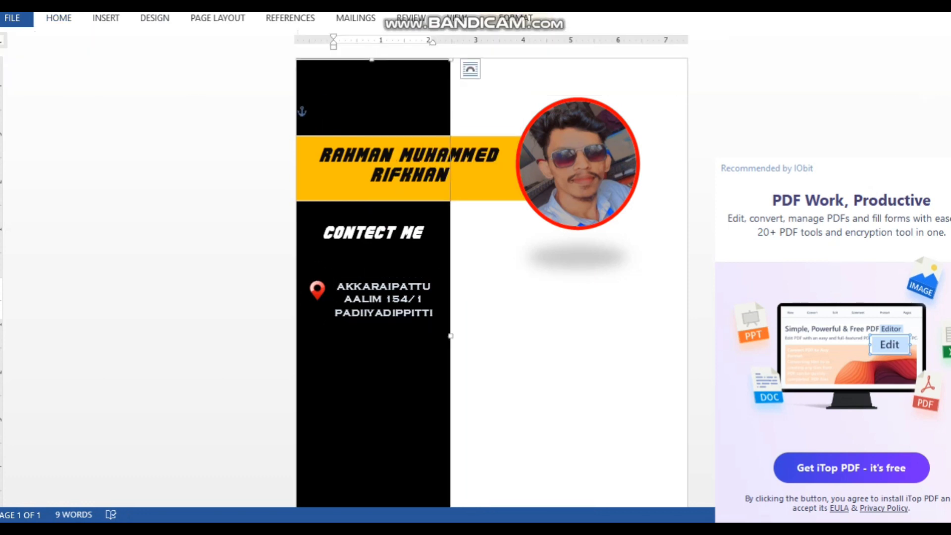
left_click(474, 531)
left_click(390, 472)
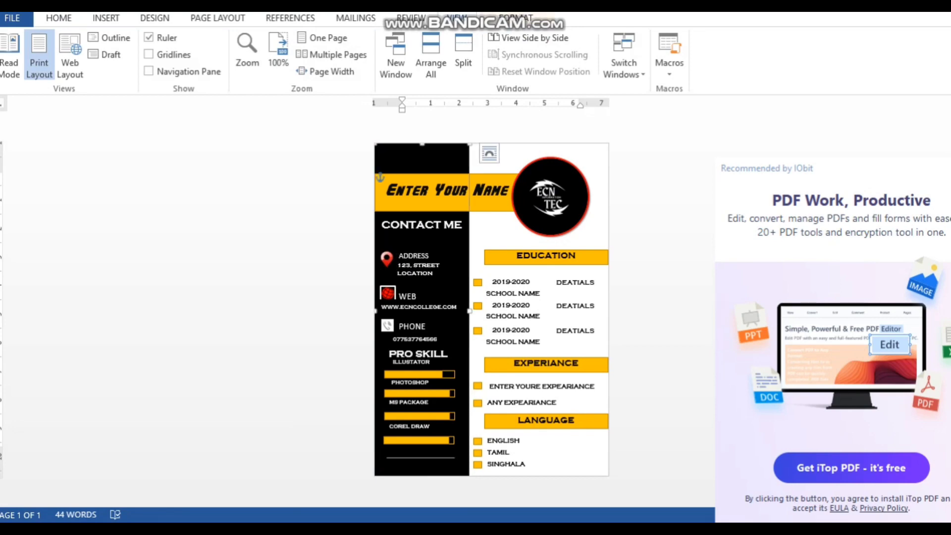
Examine the web and phone icons in the sample, then return to Document1
scroll(421, 310, "up", 5)
scroll(421, 310, "down", 5)
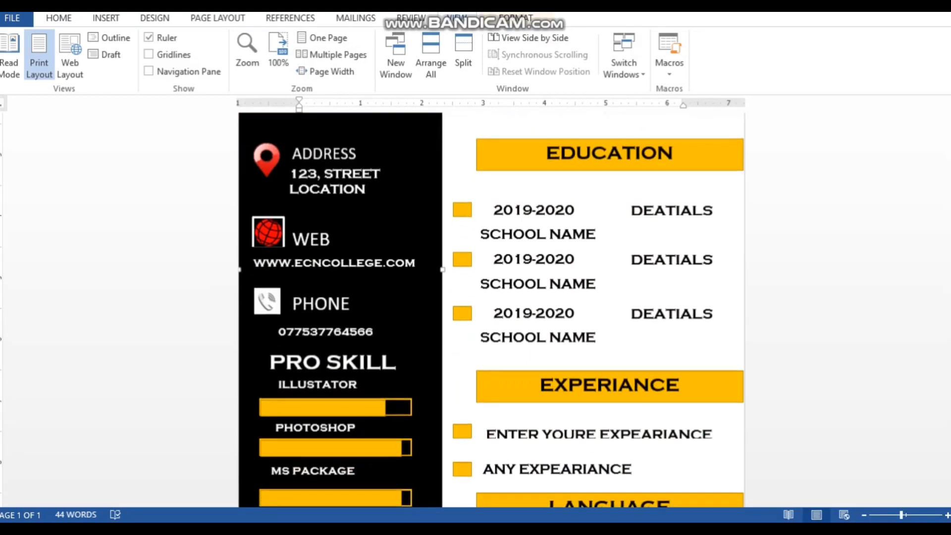
left_click(268, 233)
left_click(268, 301)
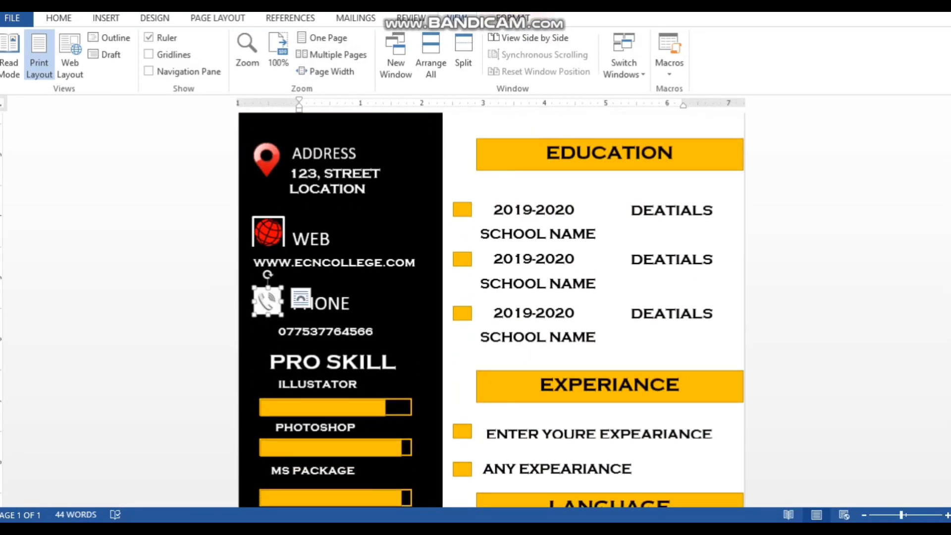
left_click(474, 531)
left_click(549, 468)
scroll(490, 297, "down", 4)
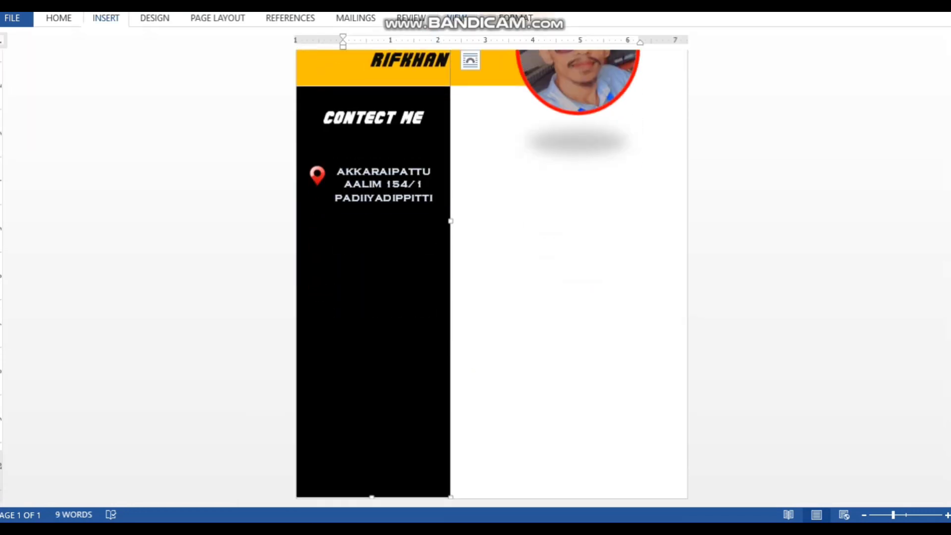
Insert the red globe image from file
left_click(106, 17)
left_click(124, 55)
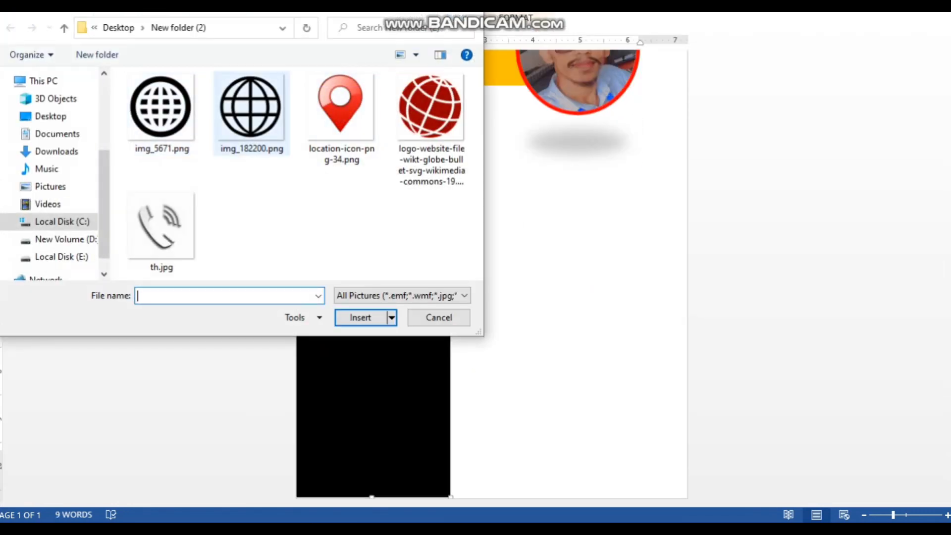
left_click(429, 106)
left_click(360, 317)
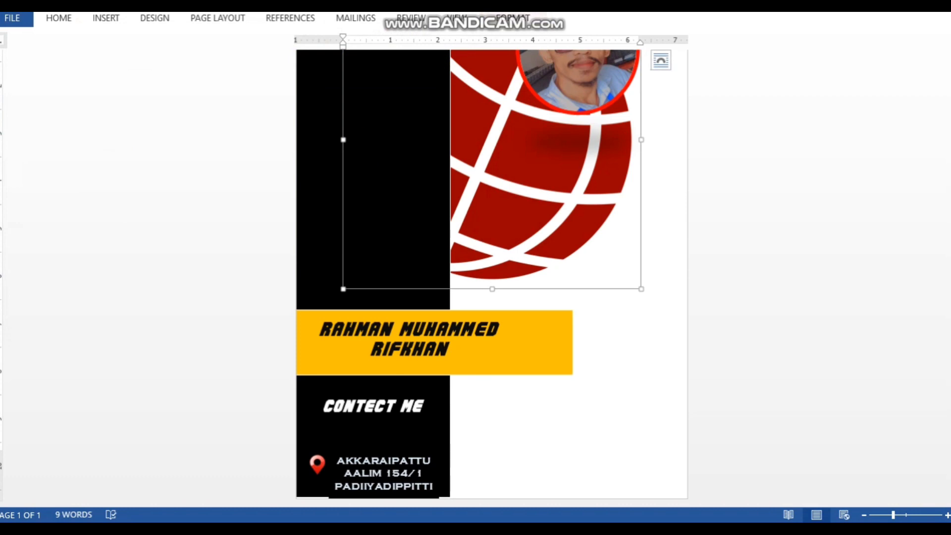
scroll(492, 274, "down", 2)
left_click_drag(515, 233, 515, 257)
Set the globe to In Front of Text and shrink it to a small icon below the address
right_click(537, 241)
mouse_move(594, 473)
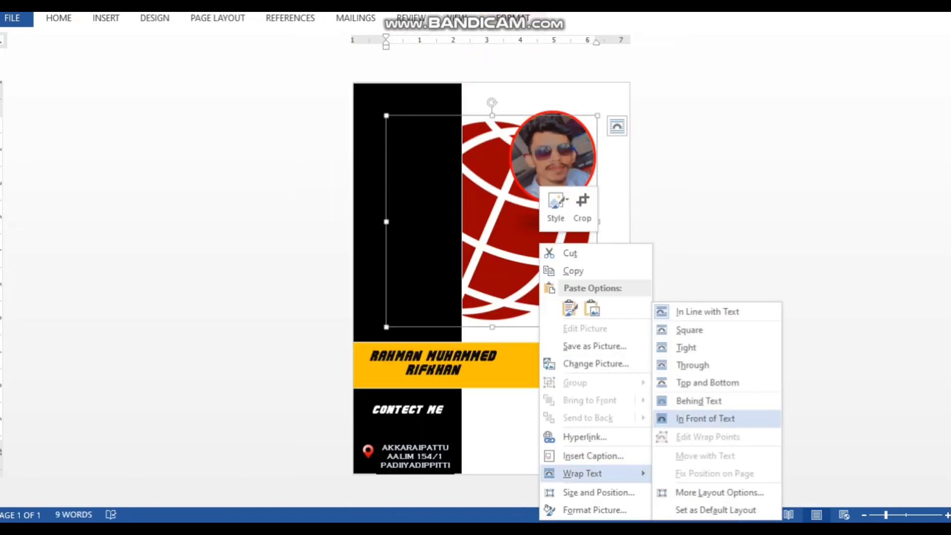
left_click(713, 418)
left_click_drag(515, 223, 447, 292)
left_click_drag(526, 393, 385, 252)
left_click_drag(369, 218, 396, 309)
left_click_drag(411, 344, 377, 292)
left_click(400, 322)
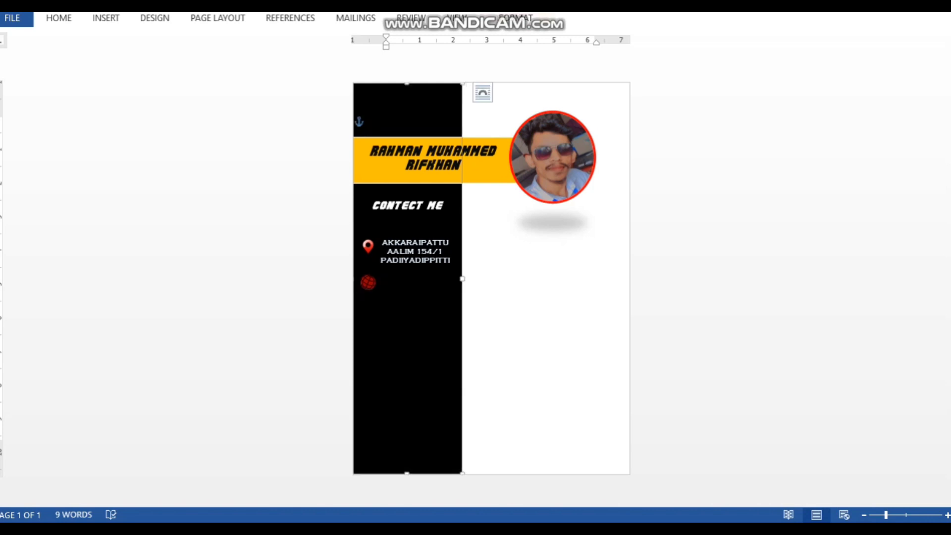
Copy the address text box, paste with Keep Source Formatting, and move it beside the globe
left_click(420, 242)
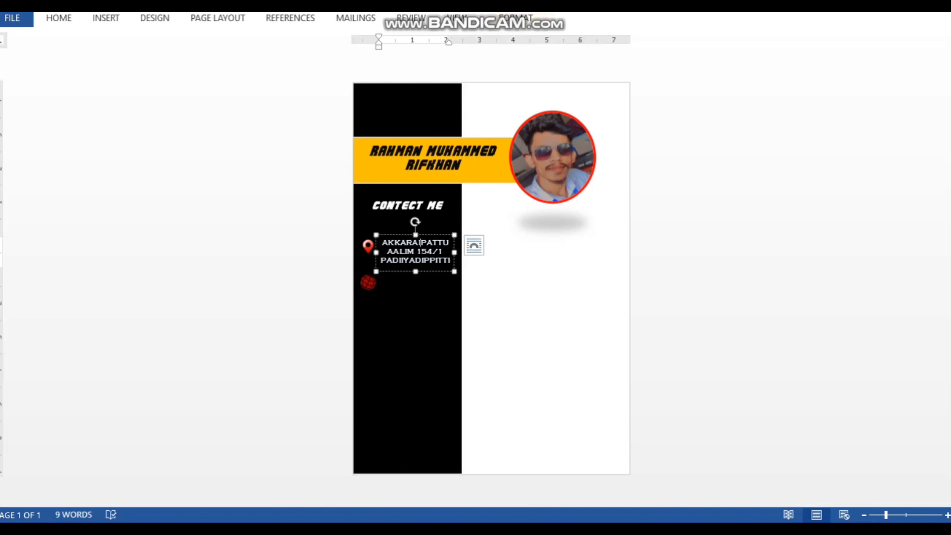
right_click(430, 235)
left_click(464, 264)
right_click(403, 110)
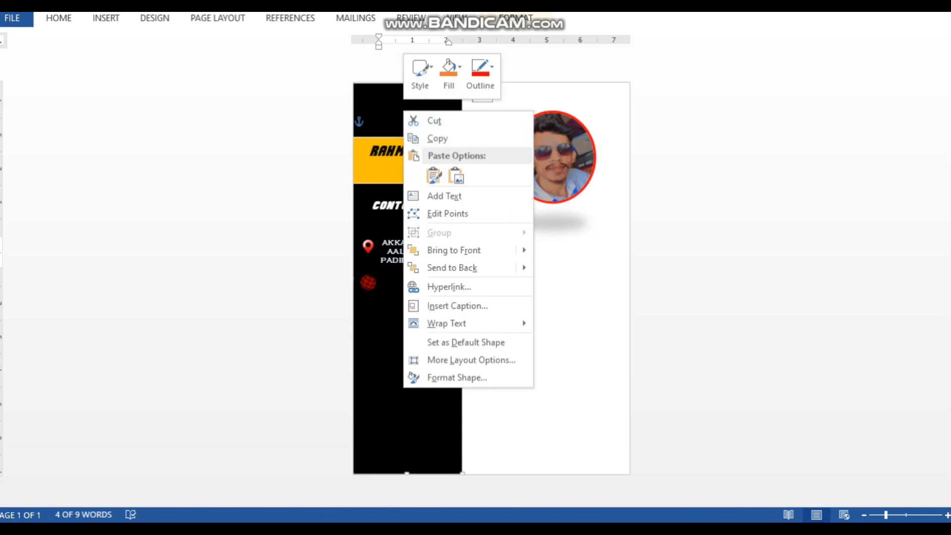
left_click(434, 176)
left_click_drag(394, 101, 419, 289)
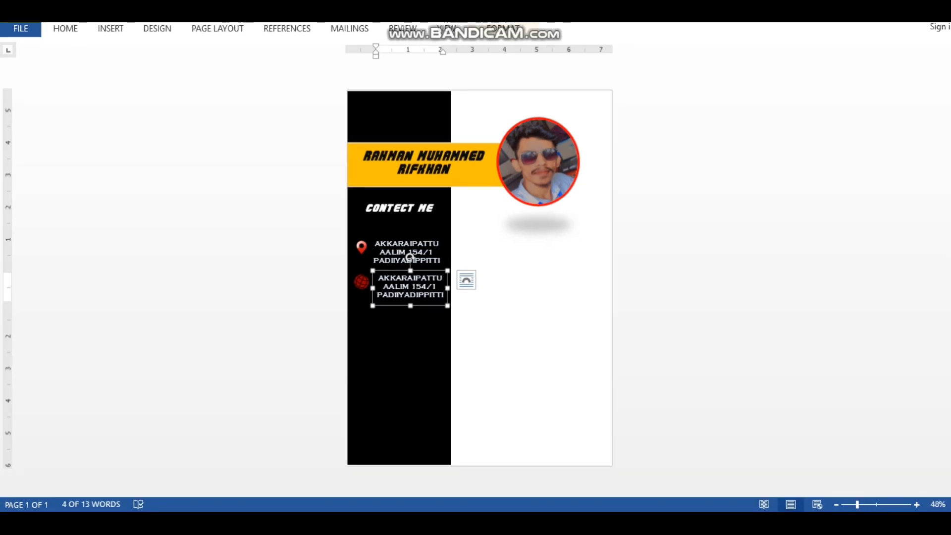
Replace the copied text with the contact's e-mail address, wrapped over two lines
left_click_drag(444, 295, 378, 278)
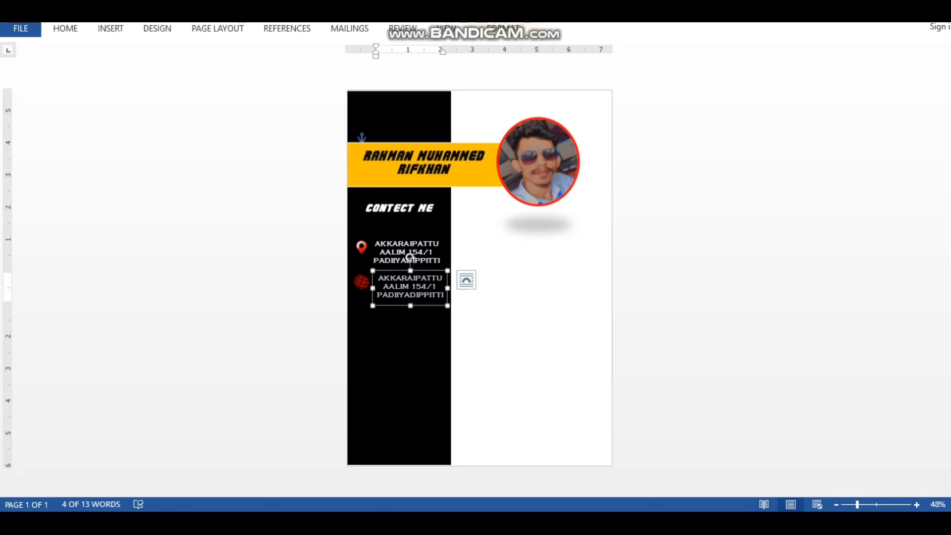
key("BackSpace")
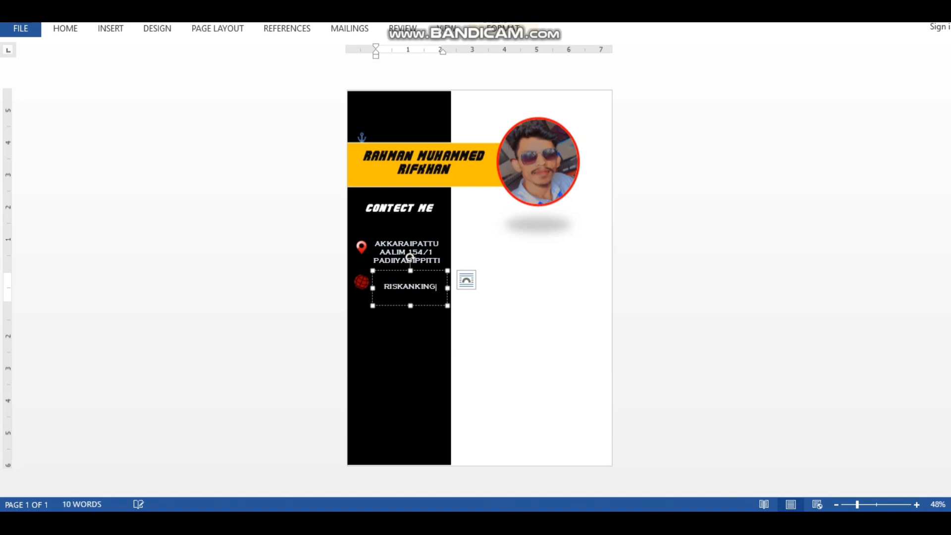
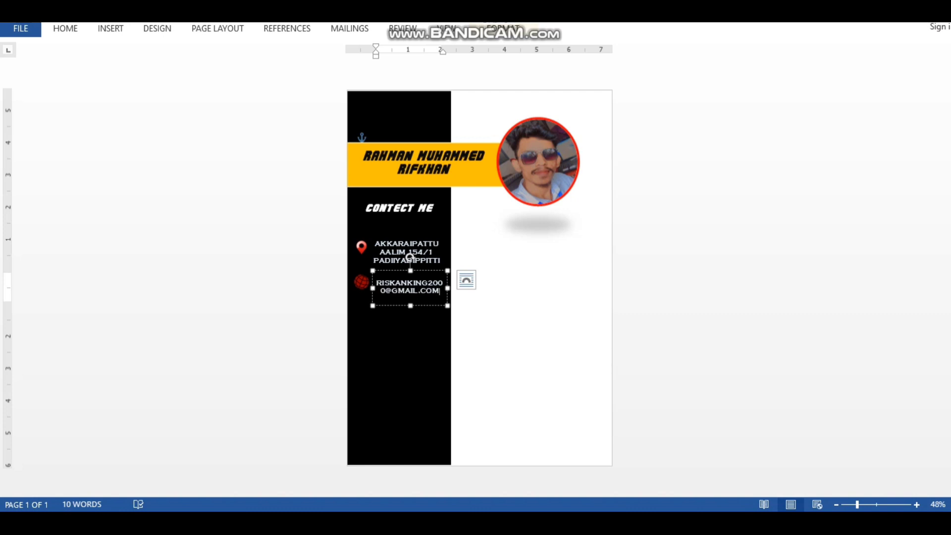
left_click_drag(447, 288, 452, 287)
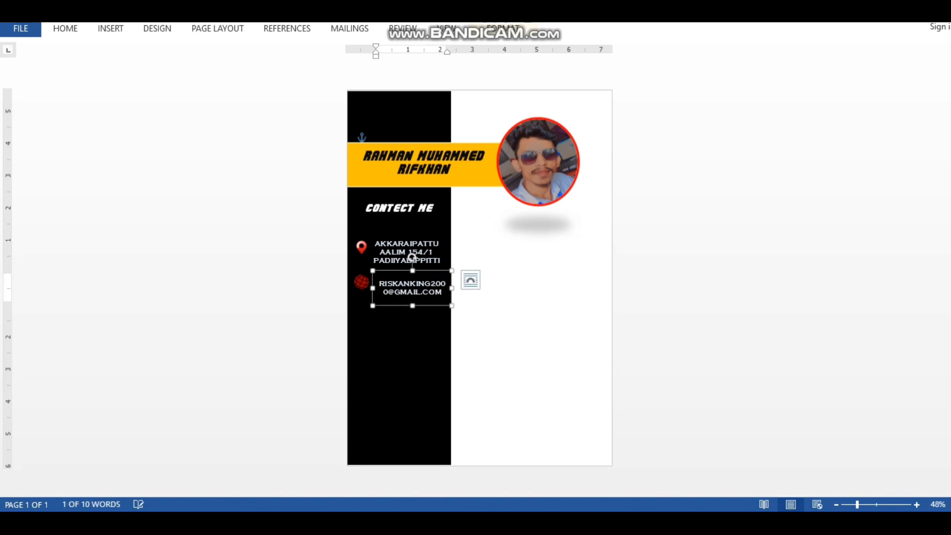
left_click_drag(372, 288, 369, 288)
key("BackSpace")
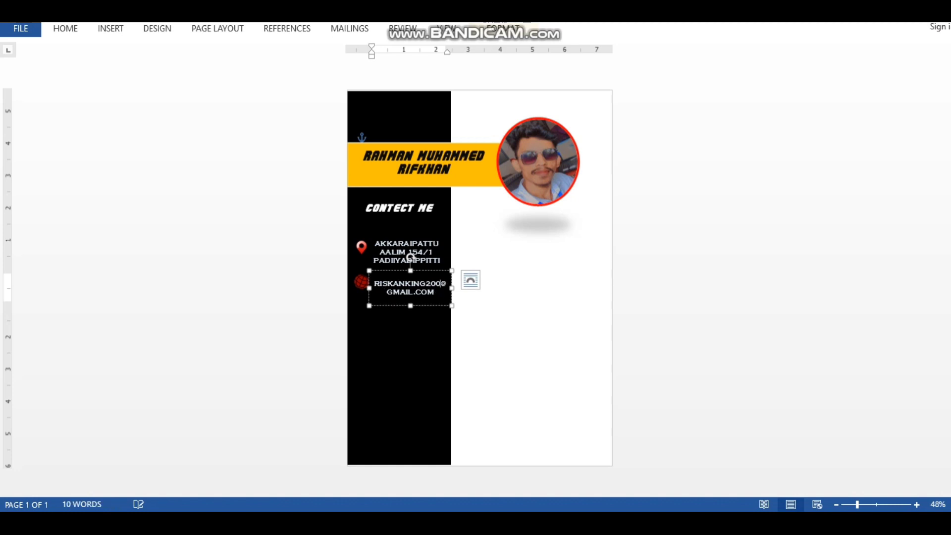
key("Return")
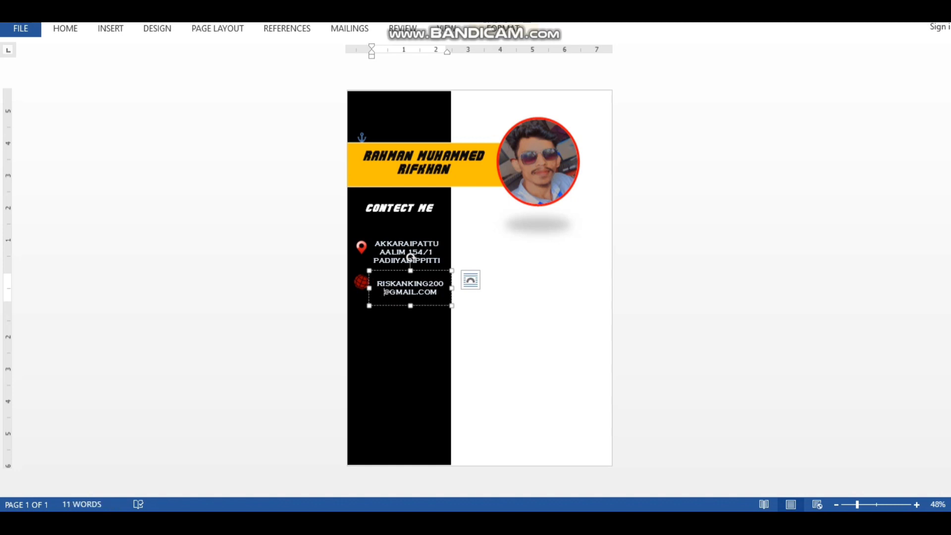
Align the e-mail box with the globe and narrow it from the left
mouse_move(410, 270)
left_mouse_down()
mouse_move(410, 289)
mouse_move(426, 270)
left_mouse_up()
key("Down")
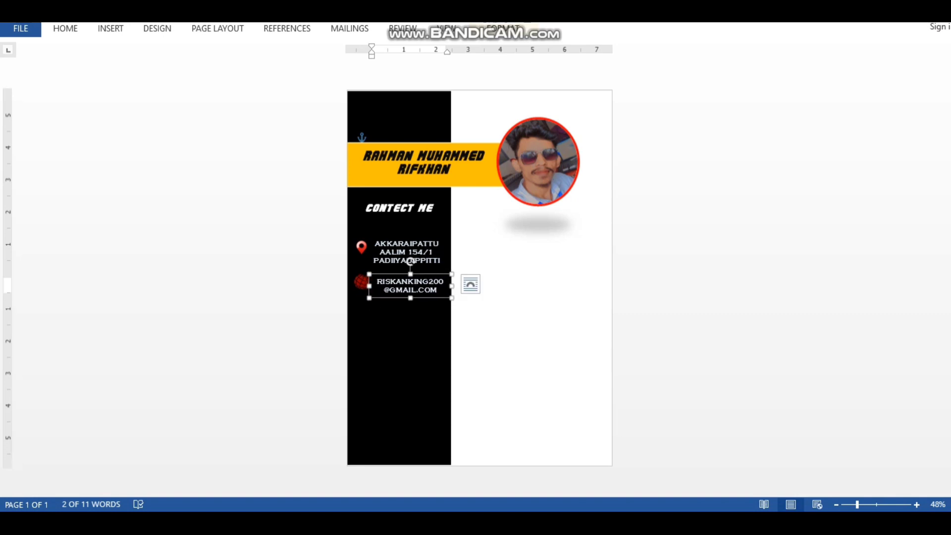
left_click_drag(369, 285, 390, 270)
left_click(407, 329)
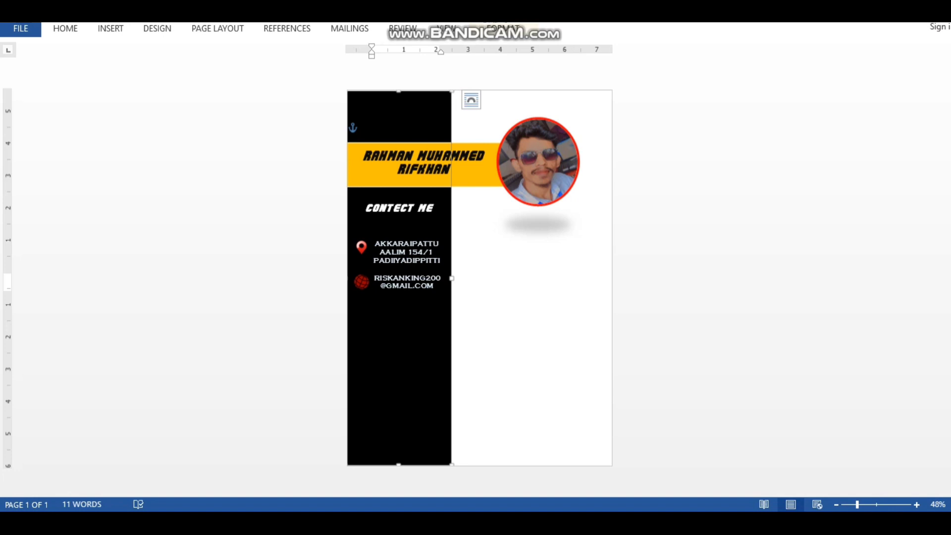
Look at the sample CV for reference, then return to the CV being built
left_click(459, 522)
left_click(381, 465)
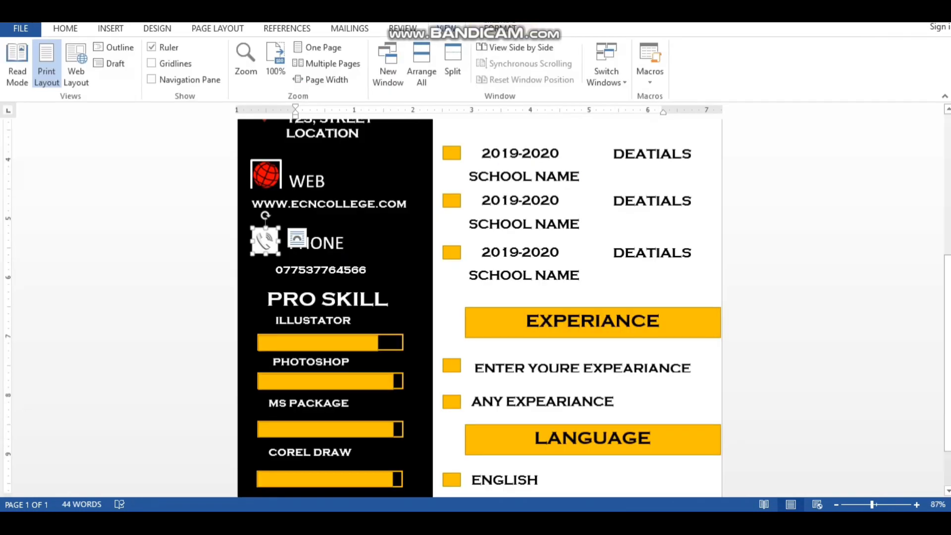
key("alt+Tab")
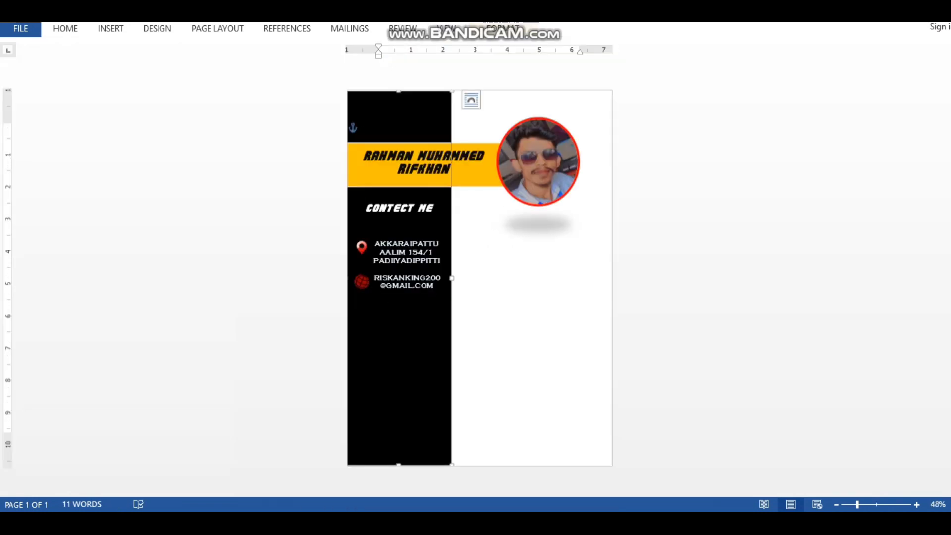
Insert the phone icon image, set it In Front of Text, and drag it onto the page
left_click(193, 196)
left_click(110, 28)
left_click(128, 64)
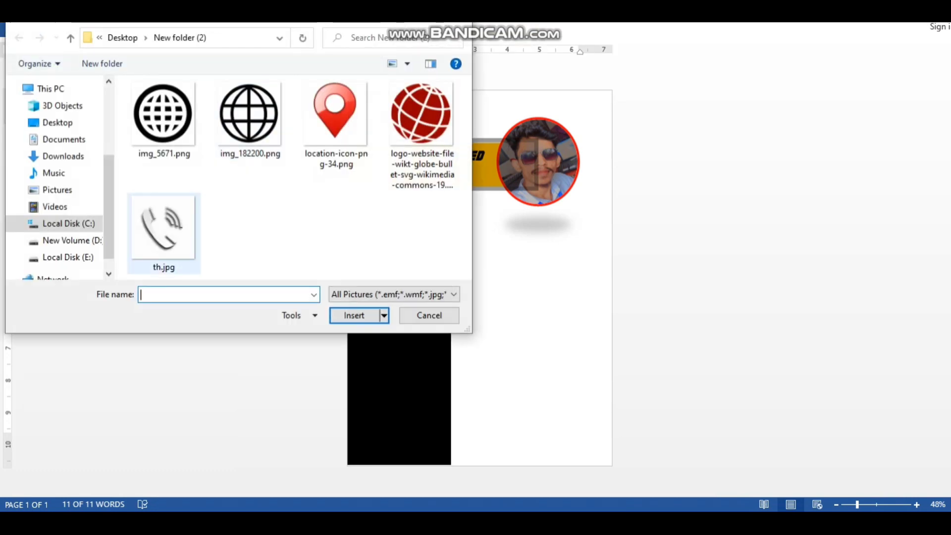
left_click(161, 234)
left_click(347, 314)
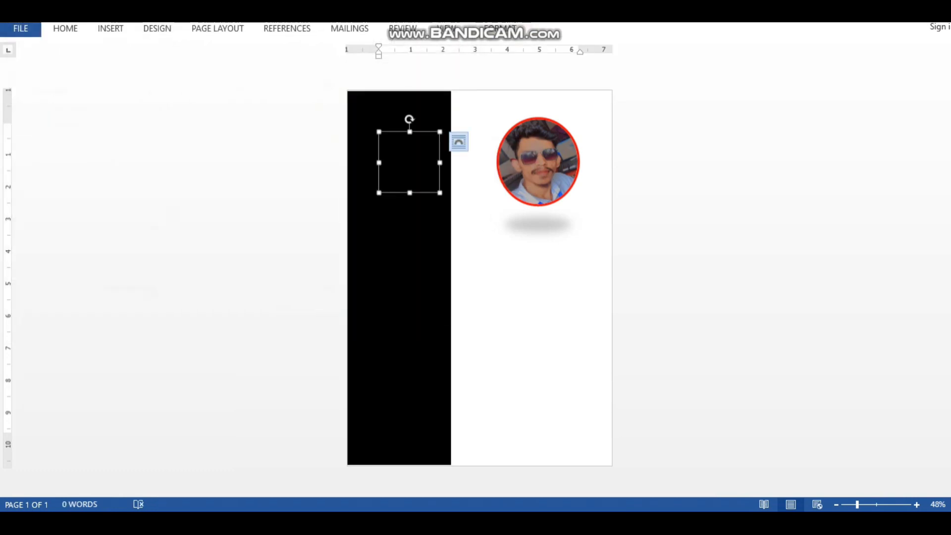
left_click(459, 142)
left_click(562, 264)
left_click_drag(410, 163, 511, 364)
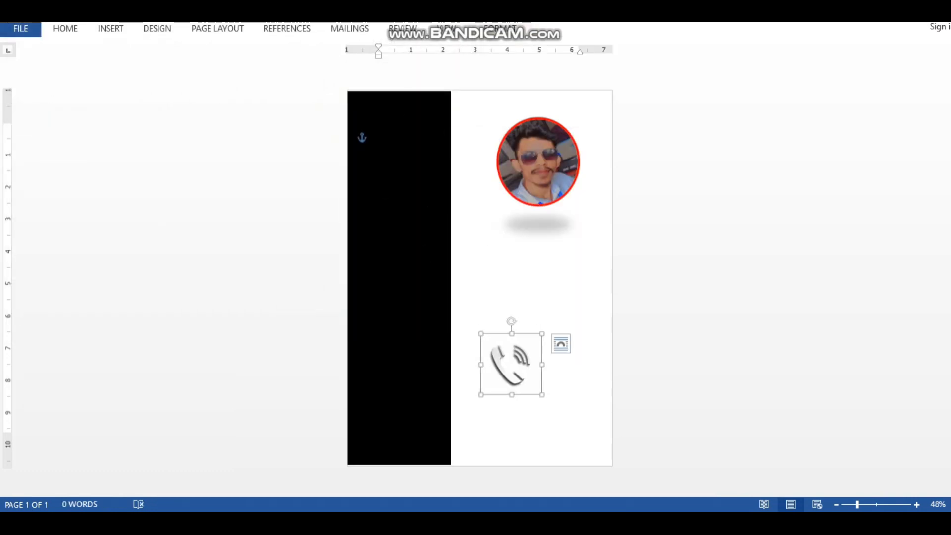
left_click(378, 135)
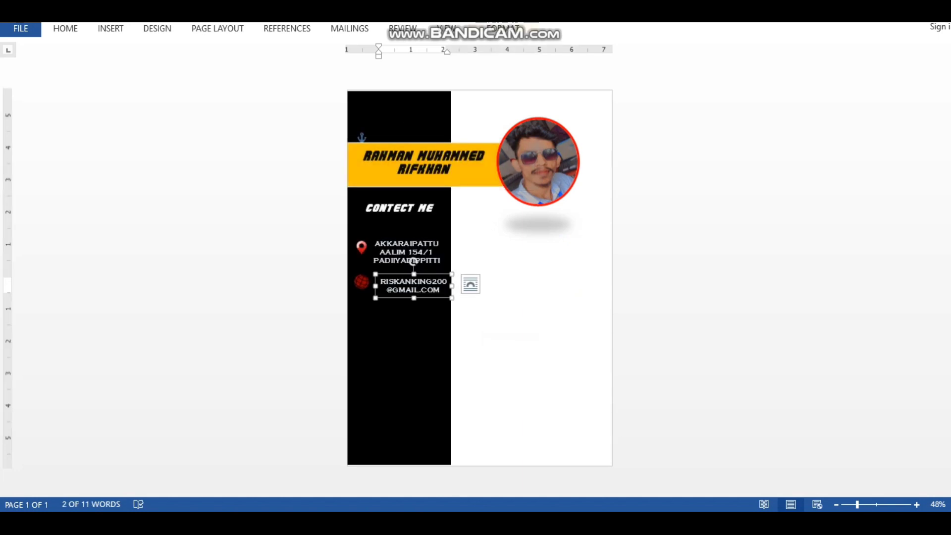
Insert the phone icon again in front of text, small, below the e-mail lines
left_click(106, 28)
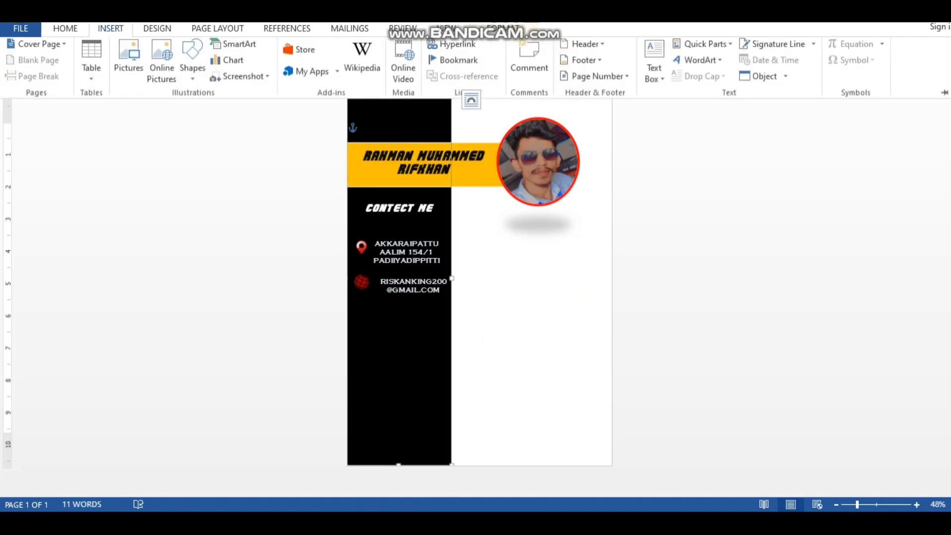
left_click(130, 70)
left_click(352, 314)
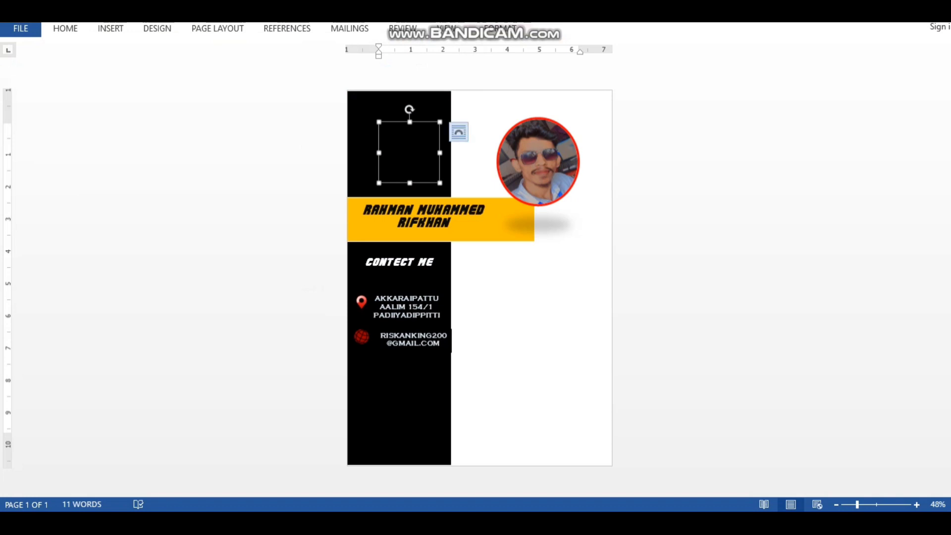
left_click(457, 132)
left_click(562, 254)
left_click_drag(407, 151, 389, 289)
left_click_drag(392, 246, 387, 299)
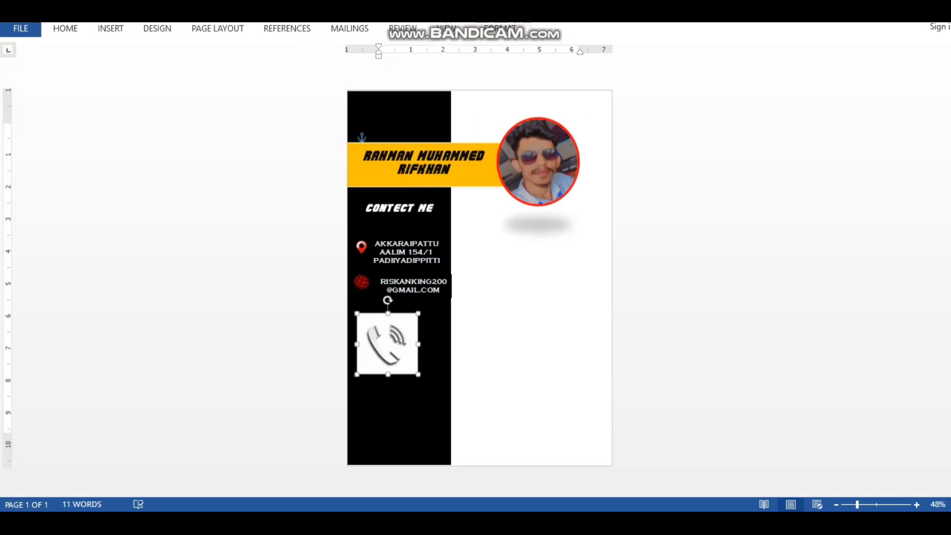
left_click_drag(418, 374, 378, 333)
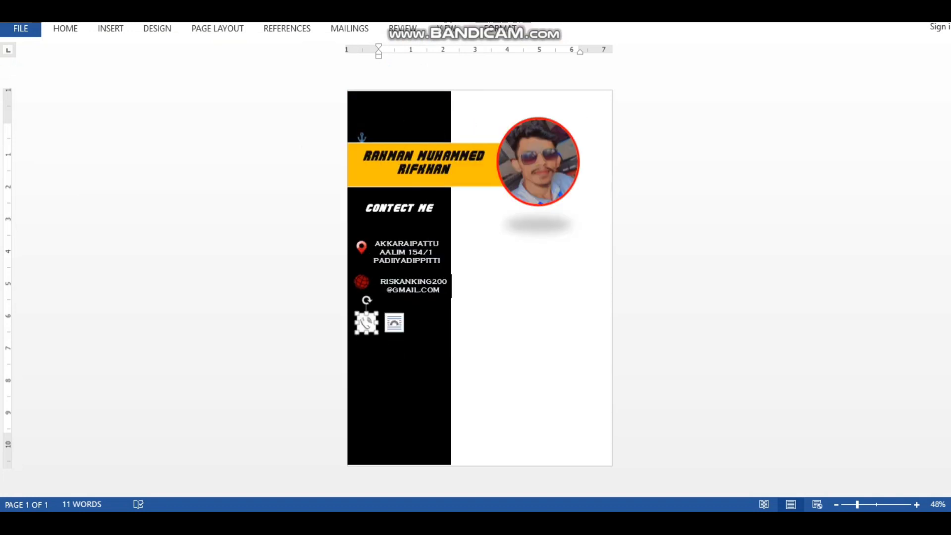
Give the phone icon the Beveled Oval, Black style and a red border, then nudge it up
left_click(500, 28)
left_click(513, 81)
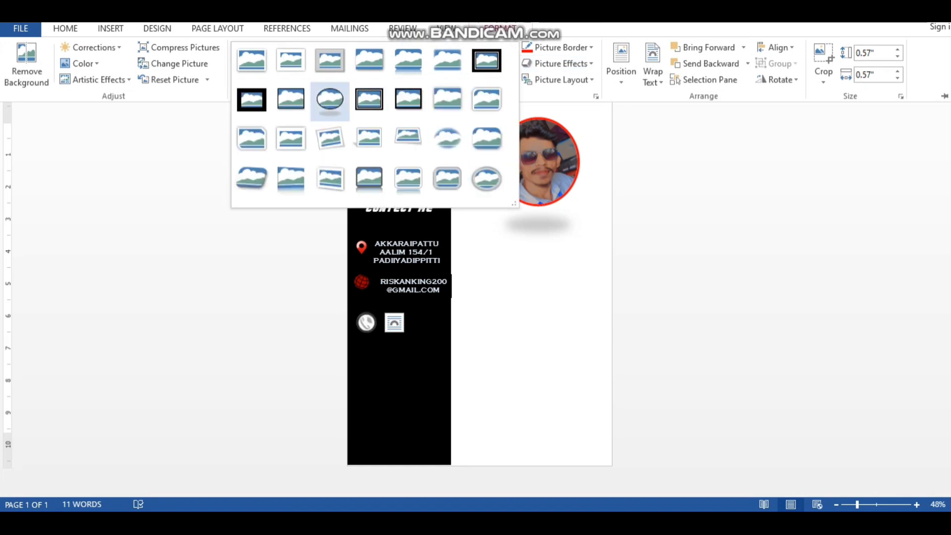
left_click(329, 99)
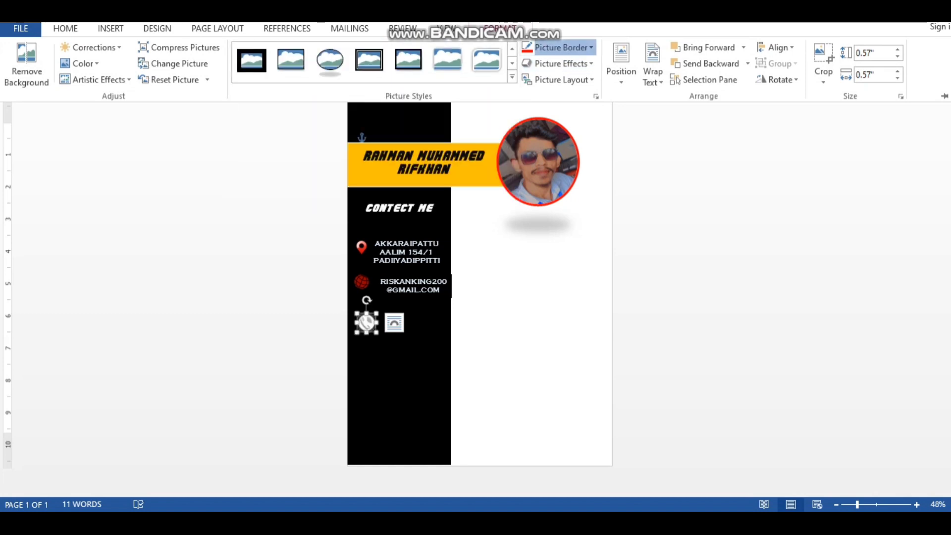
left_click(557, 48)
left_click(539, 157)
left_click(415, 317)
left_click(382, 329)
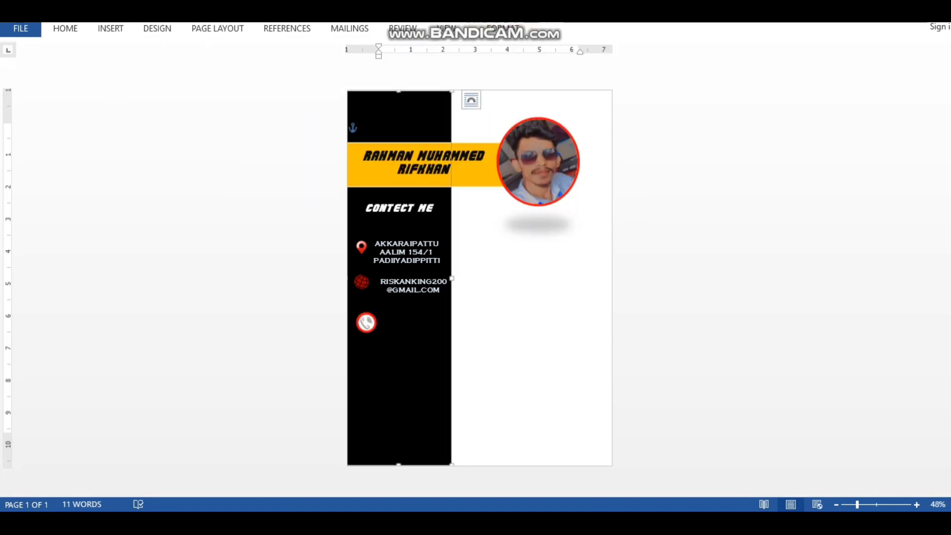
left_click_drag(366, 322, 363, 283)
Fine-tune the phone icon's size and position and nudge the globe icon slightly
left_click(396, 333)
left_click(363, 311)
left_click(393, 336)
left_click(362, 310)
right_click(366, 315)
left_click(367, 341)
left_click(362, 282)
left_click(382, 305)
Copy the e-mail text box beside the phone icon and replace its text with the phone number
left_click(417, 283)
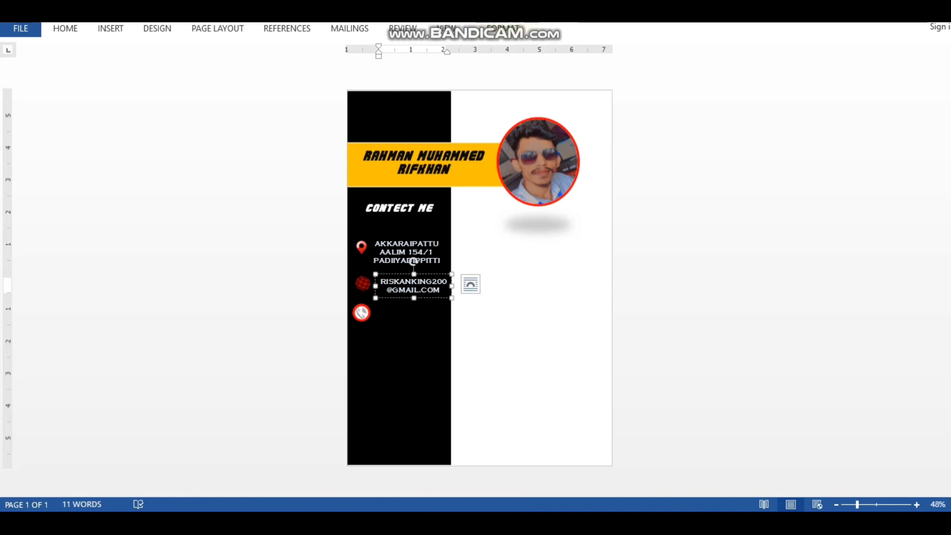
right_click(433, 299)
left_click(463, 57)
right_click(399, 106)
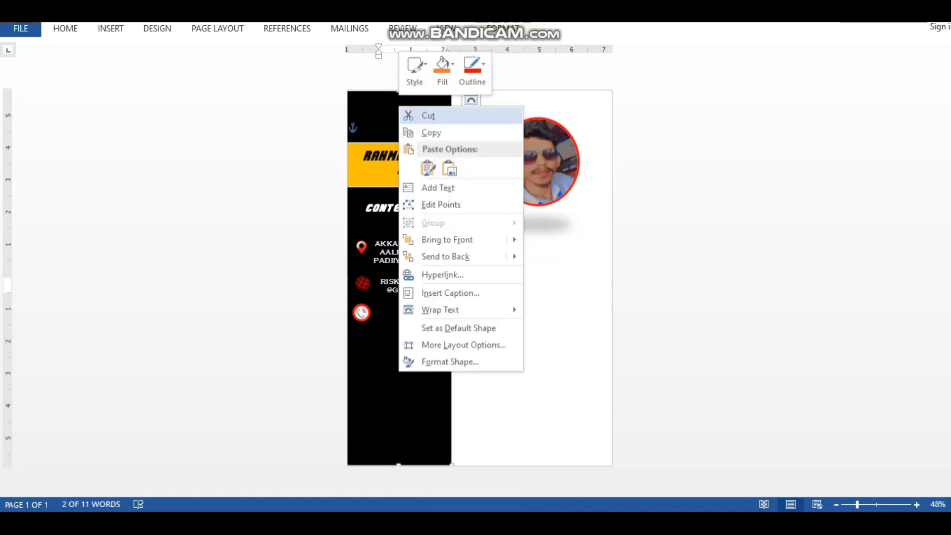
left_click(428, 168)
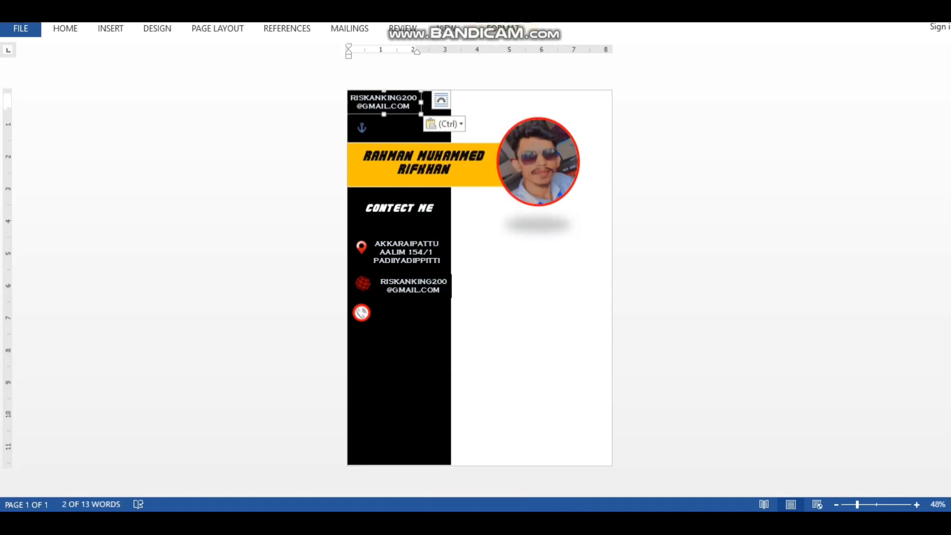
left_click_drag(384, 102, 408, 316)
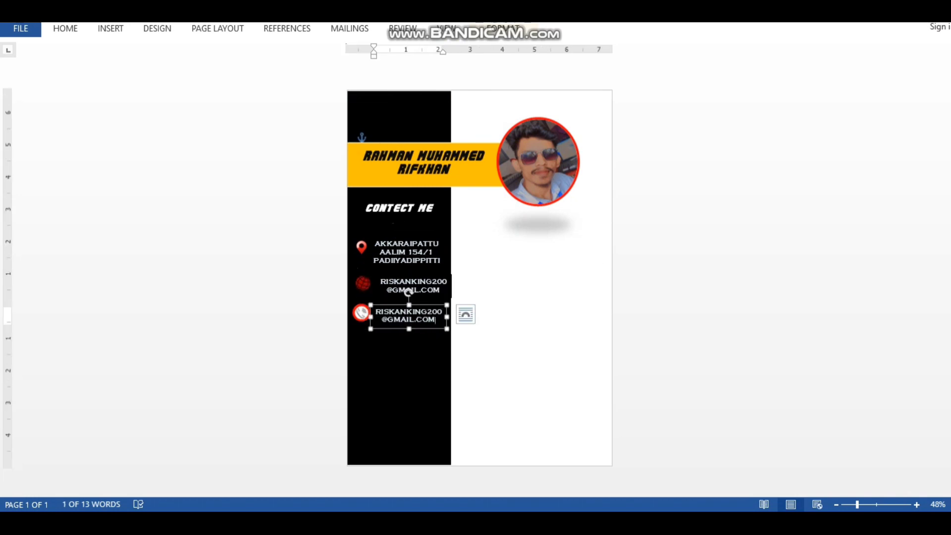
key("BackSpace")
key("BackSpace")
key("BackSpace")
key("BackSpace")
key("BackSpace")
key("BackSpace")
key("BackSpace")
key("BackSpace")
key("BackSpace")
key("BackSpace")
key("BackSpace")
key("BackSpace")
key("BackSpace")
key("BackSpace")
key("BackSpace")
key("BackSpace")
key("BackSpace")
key("BackSpace")
key("BackSpace")
key("BackSpace")
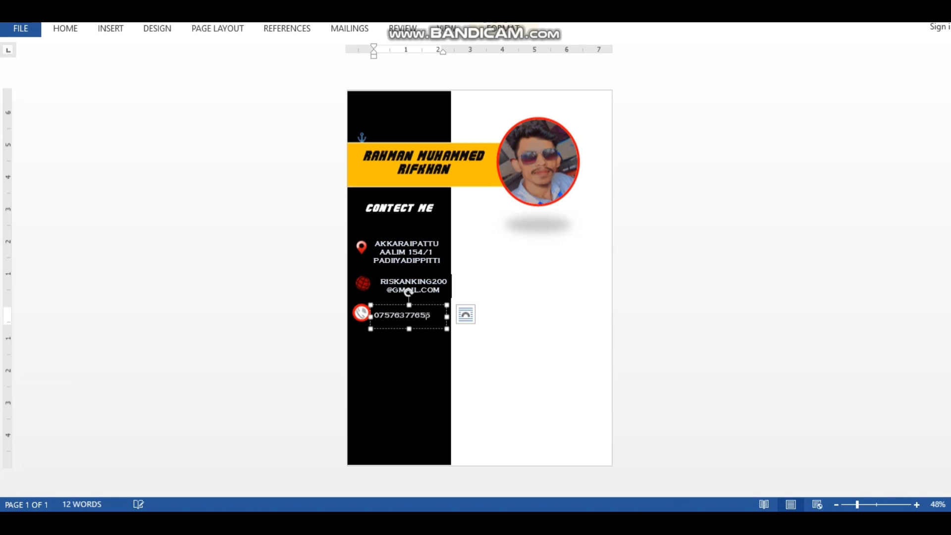
left_click(410, 352)
left_click(410, 315)
mouse_move(447, 317)
left_mouse_down()
mouse_move(436, 317)
mouse_move(452, 316)
left_mouse_up()
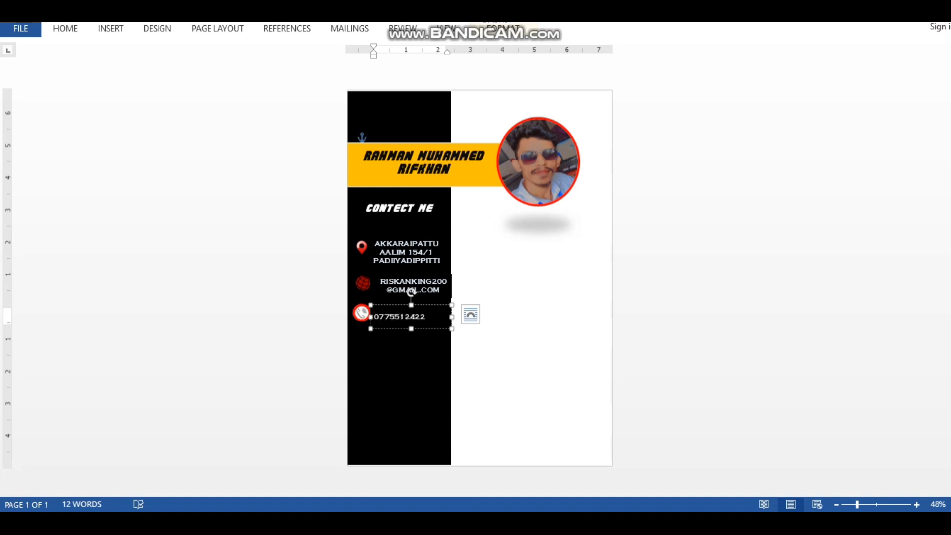
Enlarge the phone number to font size 20 and narrow its box to fit
double_click(401, 316)
left_click(460, 269)
left_click(448, 381)
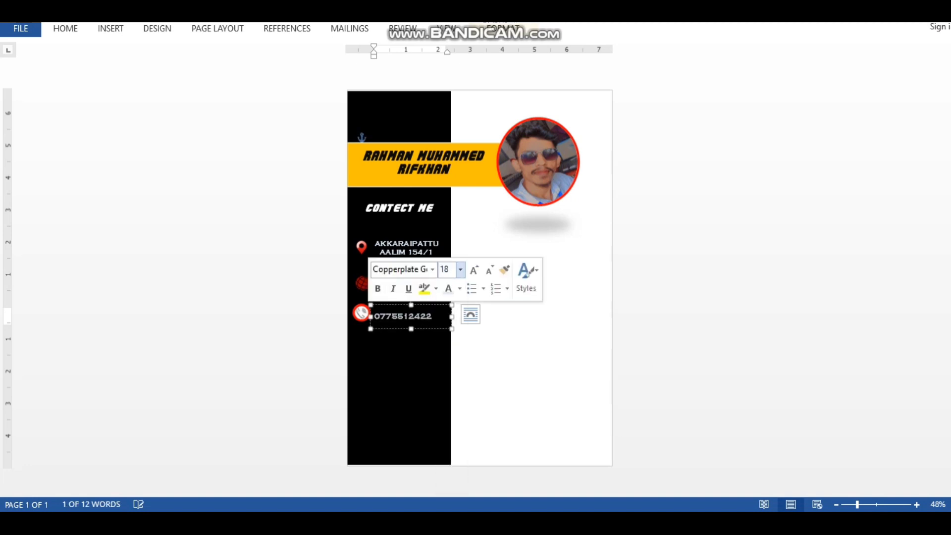
left_click(460, 269)
left_click(448, 392)
left_click_drag(451, 317, 444, 317)
Select the phone number box and nudge it into line with the phone icon
left_click(415, 343)
left_click(406, 316)
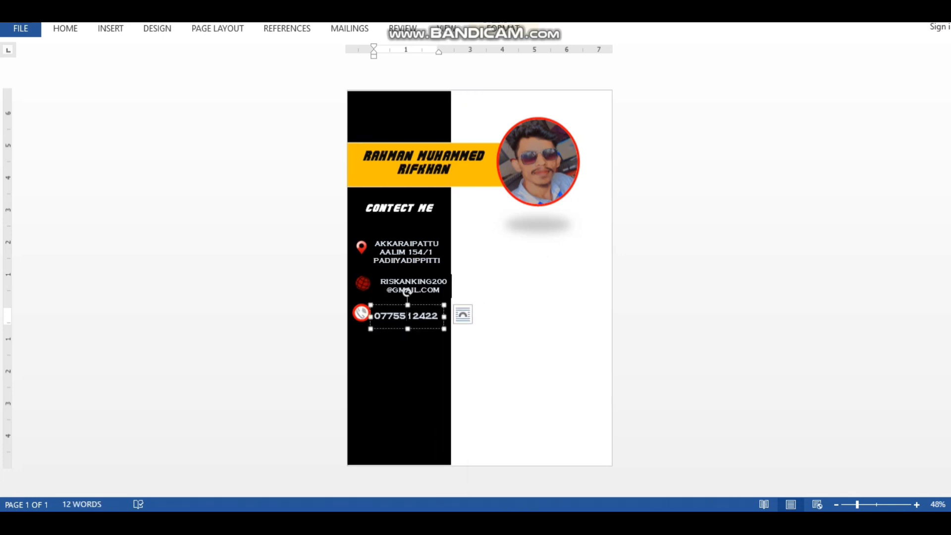
left_click(425, 328)
left_click(425, 336)
left_click(425, 328)
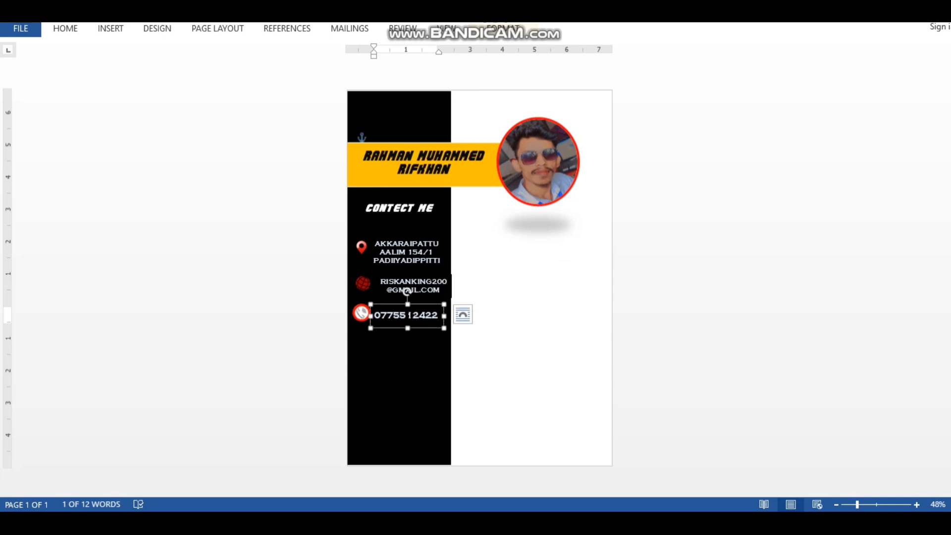
key("Up")
key("Down")
key("ctrl+Up")
key("ctrl+Up")
key("ctrl+Up")
key("ctrl+Right")
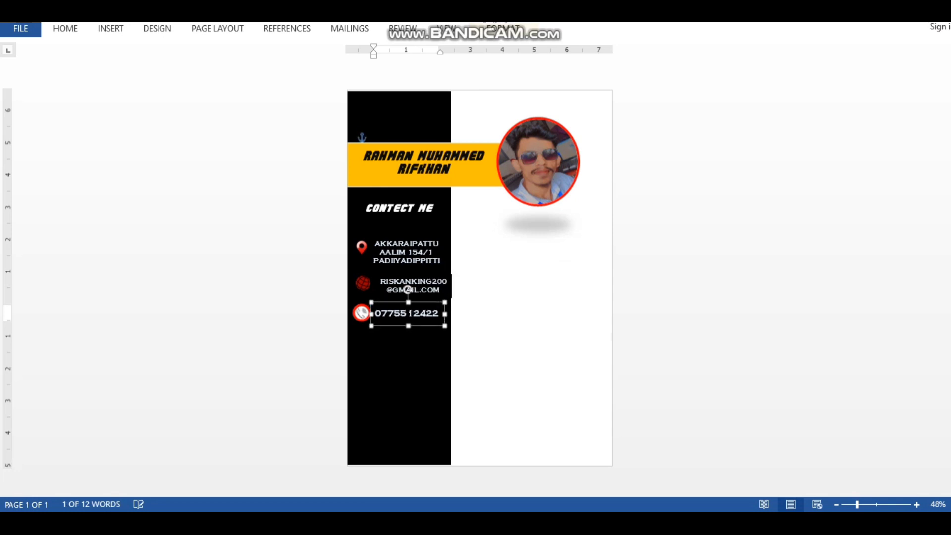
Nudge the phone number box down once more and deselect it
left_click(425, 335)
left_click(426, 310)
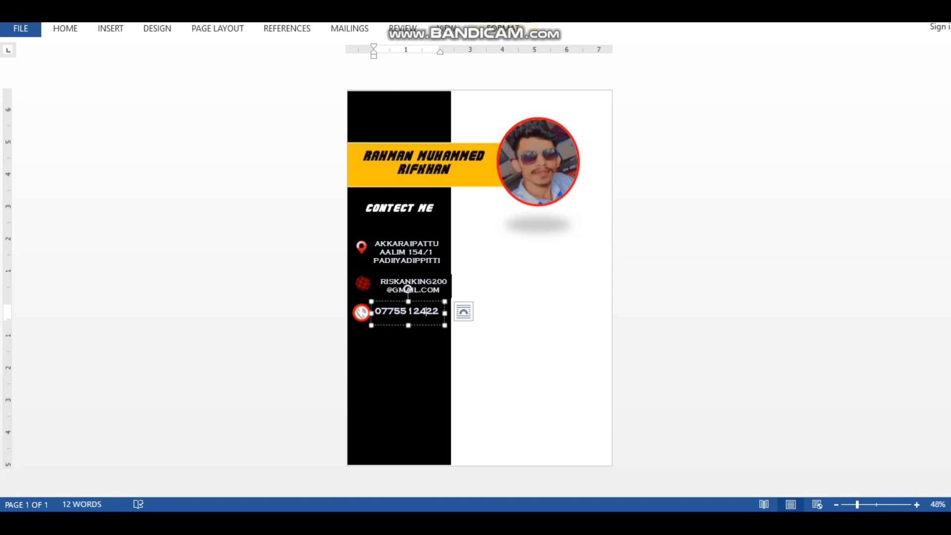
left_click(425, 331)
left_click(426, 311)
left_click(425, 325)
key("Down")
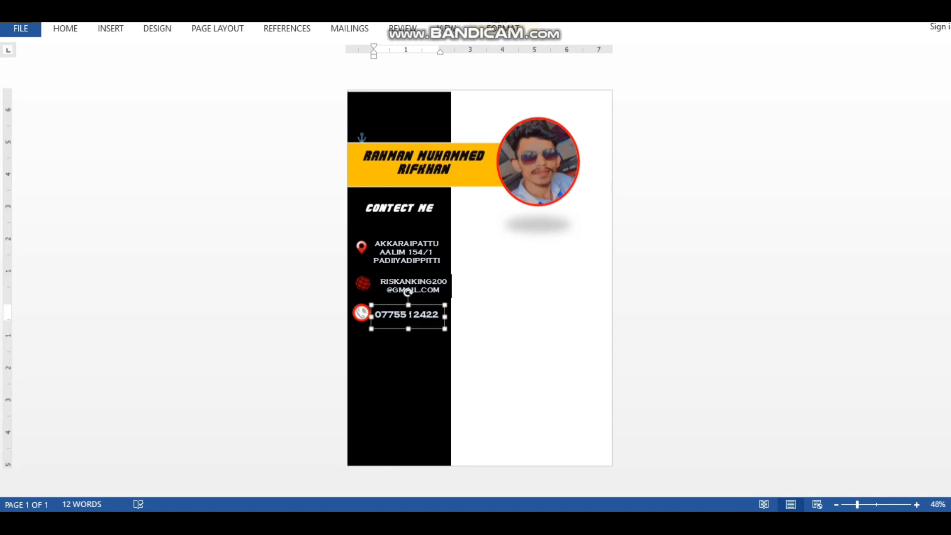
left_click(427, 337)
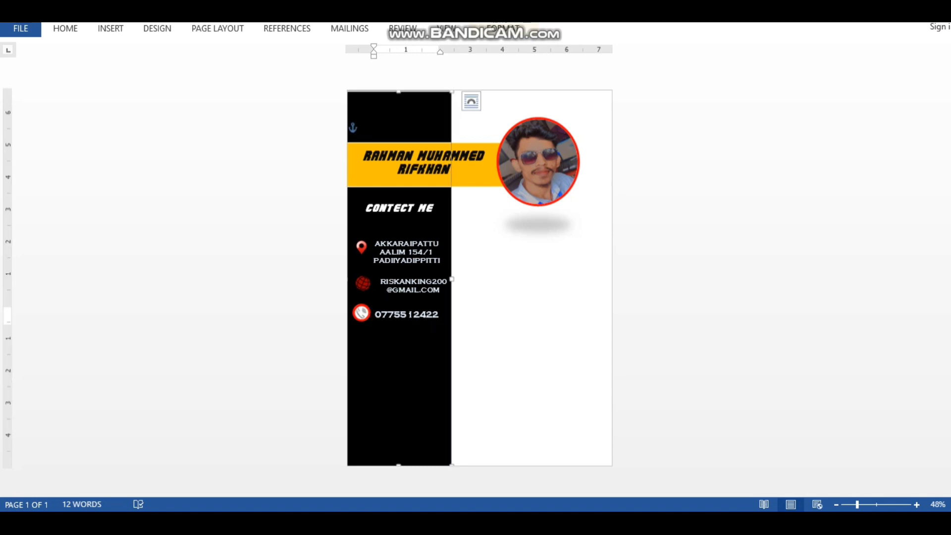
Check the PRO SKILL heading in the reference CV template
left_click(384, 459)
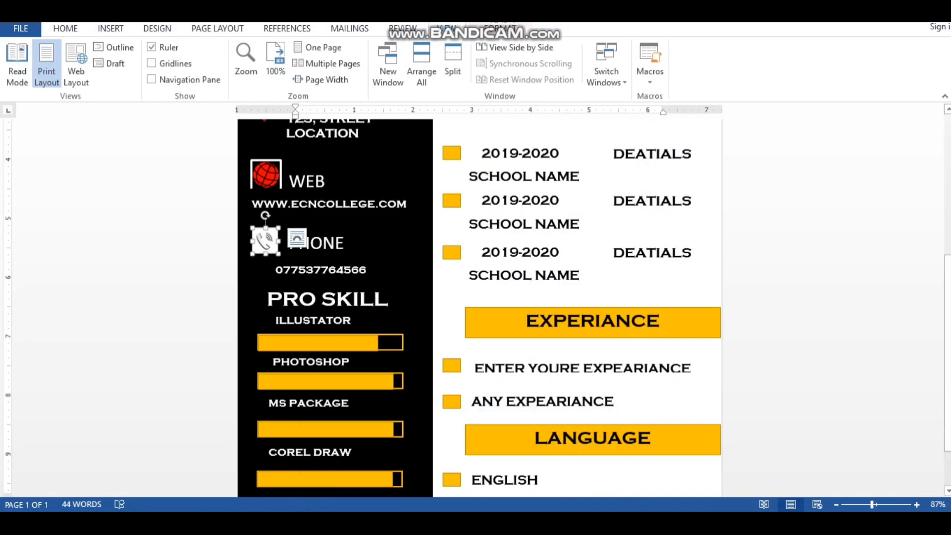
scroll(479, 307, "up", 1)
scroll(479, 307, "down", 1)
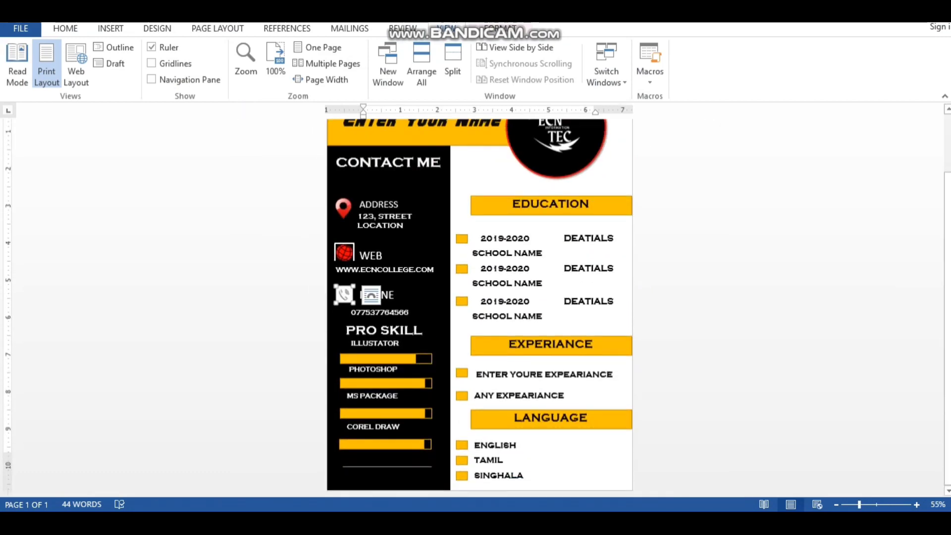
left_click(377, 330)
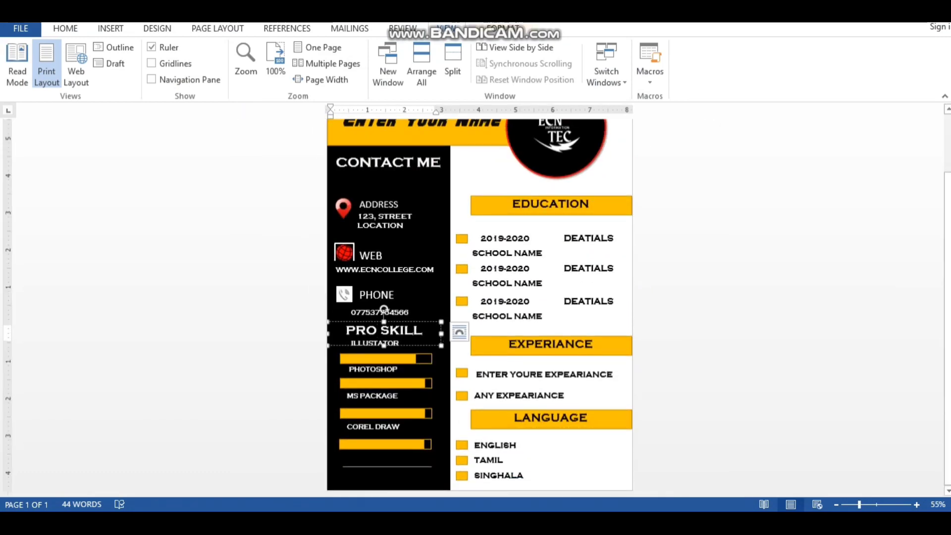
Copy the CONTECT ME heading box and paste it below the phone number
mouse_move(458, 523)
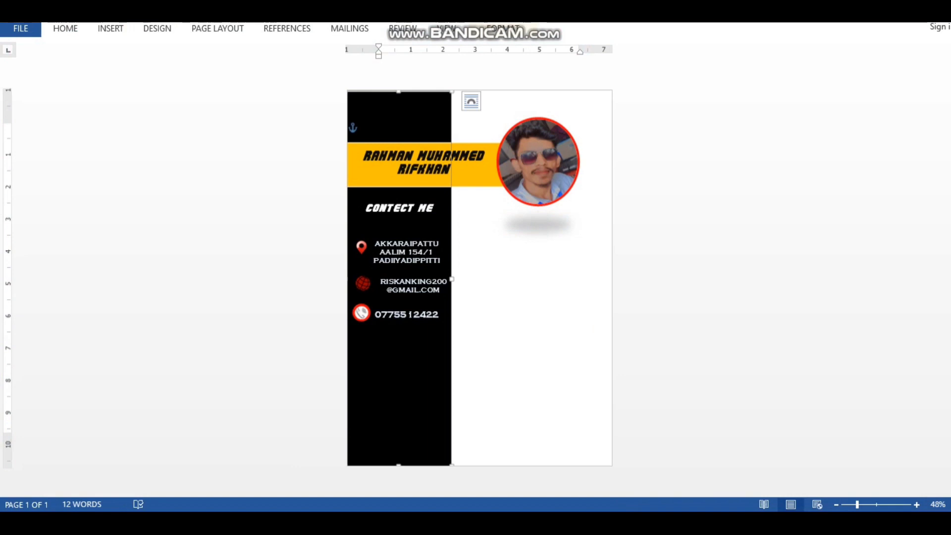
left_click(407, 213)
right_click(410, 218)
left_click(443, 247)
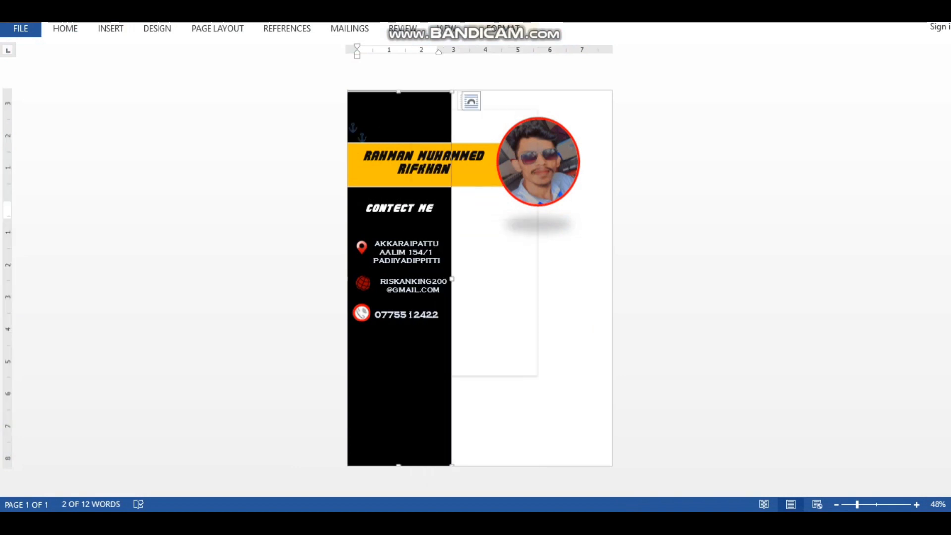
right_click(414, 109)
left_click(439, 171)
left_click_drag(391, 102, 400, 334)
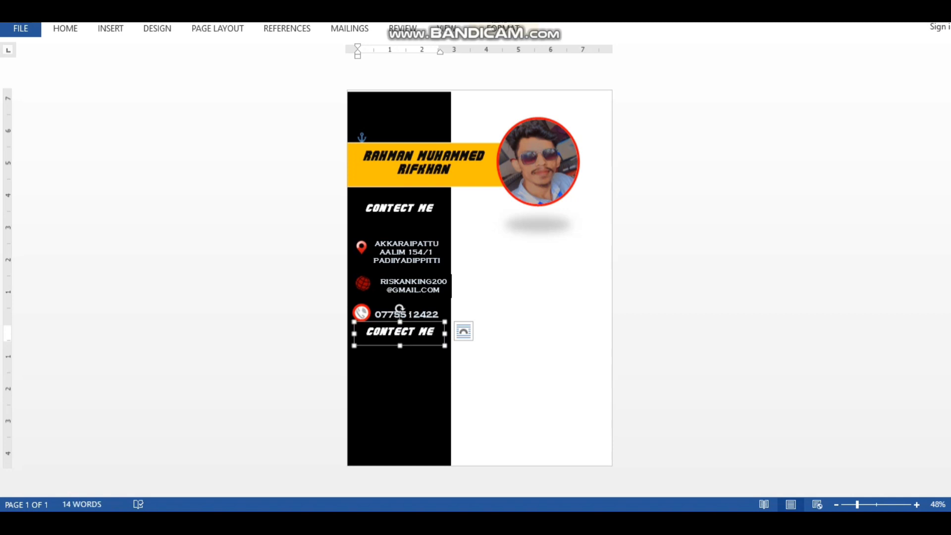
Retype the copied heading as 'PRO SKILL', checking the wording against the template
left_click(435, 332)
key("BackSpace")
key("BackSpace")
key("BackSpace")
key("BackSpace")
type("PRO SKILLS")
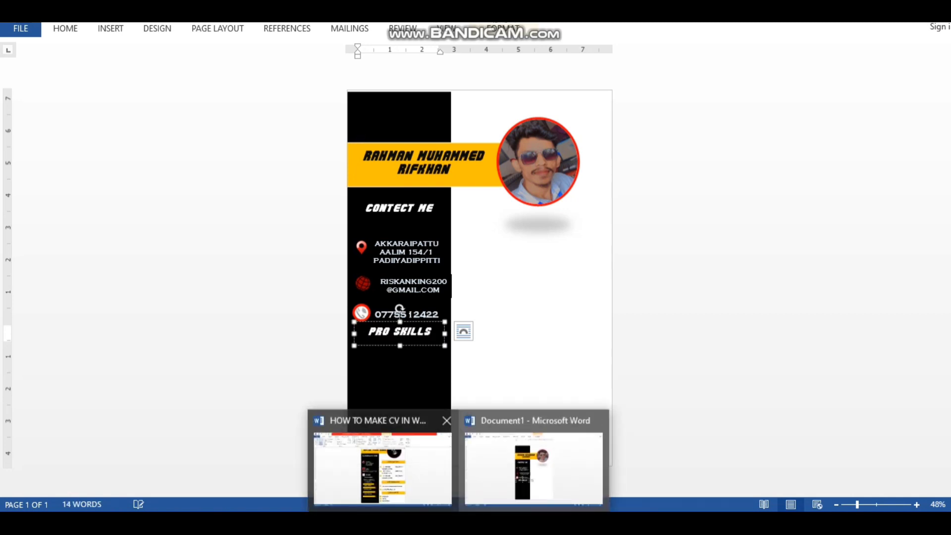
left_click(383, 463)
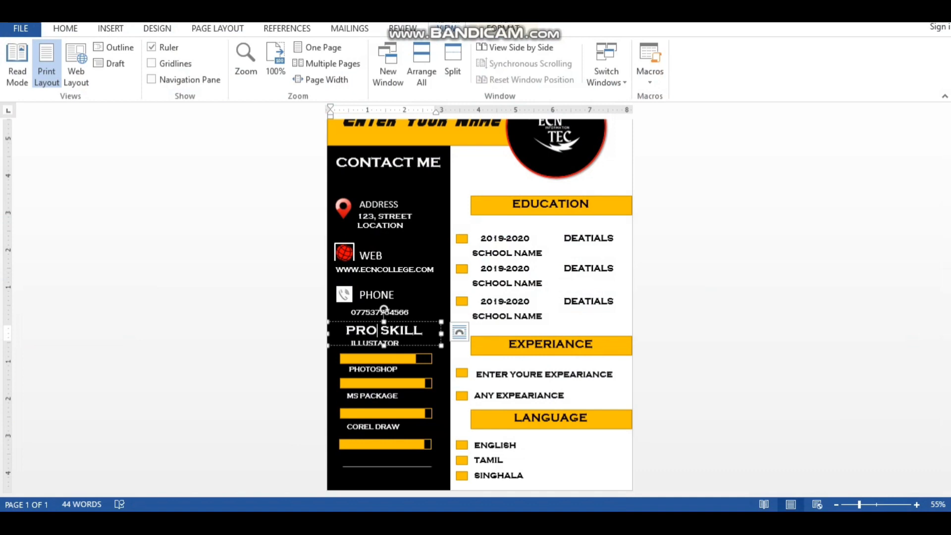
left_click(535, 463)
key("BackSpace")
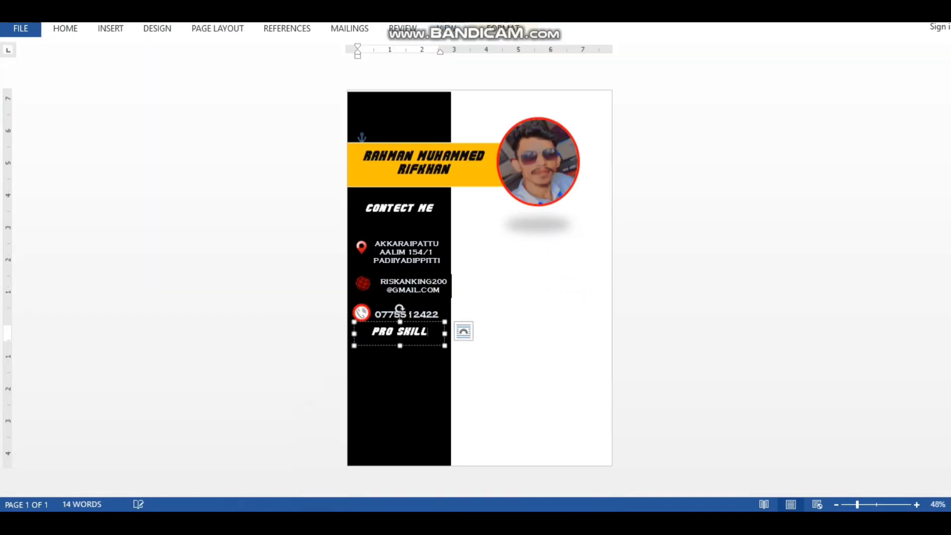
left_click(400, 379)
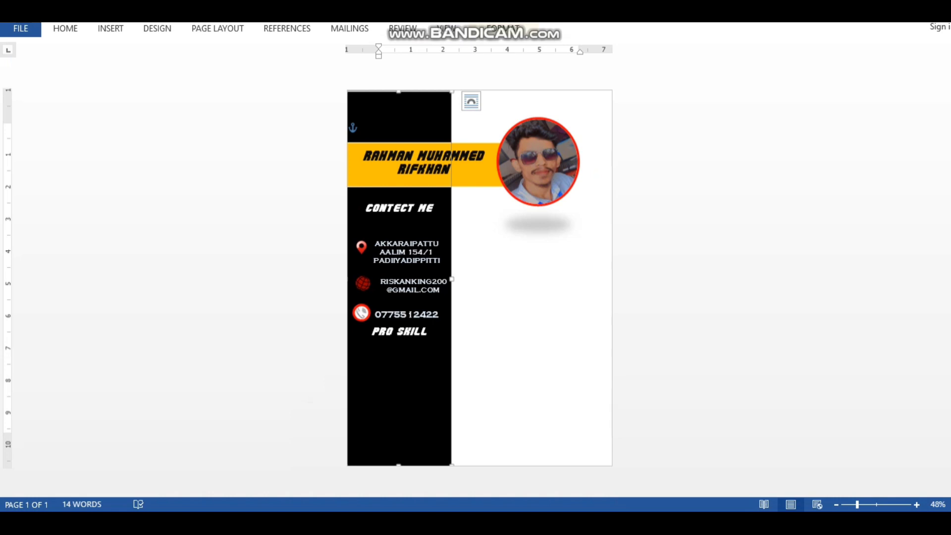
left_click(430, 298)
right_click(430, 299)
Paste a copy of the e-mail text box below PRO SKILL and clear its text for PHOTOSHOP
left_click(458, 287)
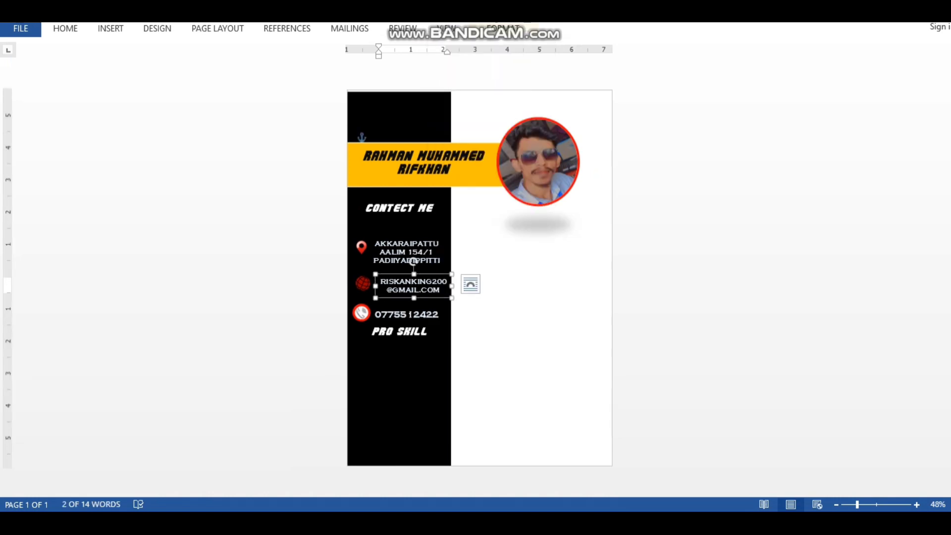
right_click(388, 113)
left_click(418, 178)
left_click_drag(399, 114, 429, 370)
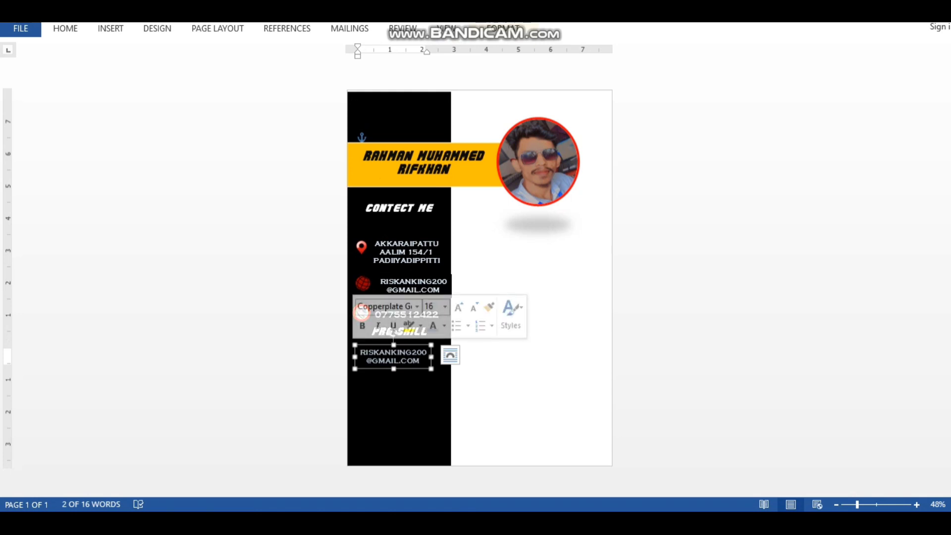
key("Delete")
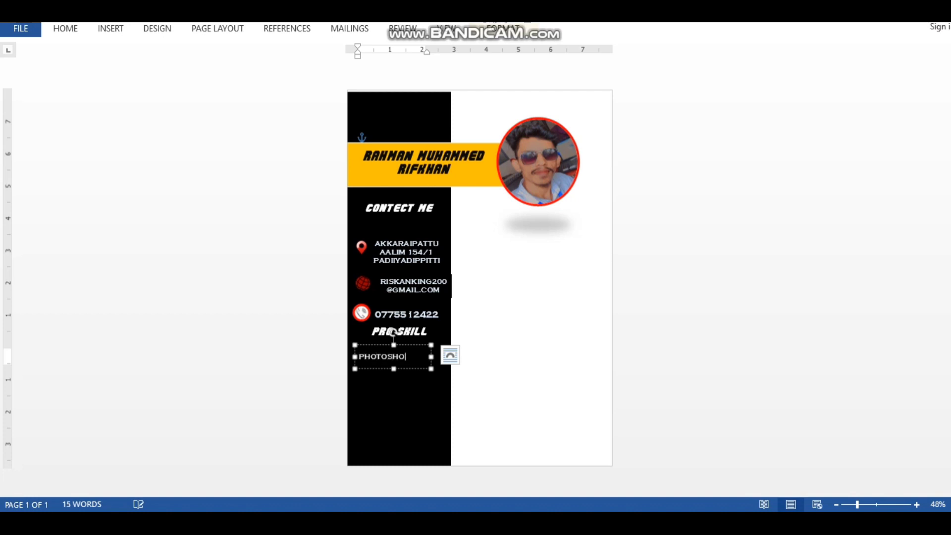
Add a '*' bullet before PHOTOSHOP and position its box under the heading
left_click_drag(411, 345, 401, 327)
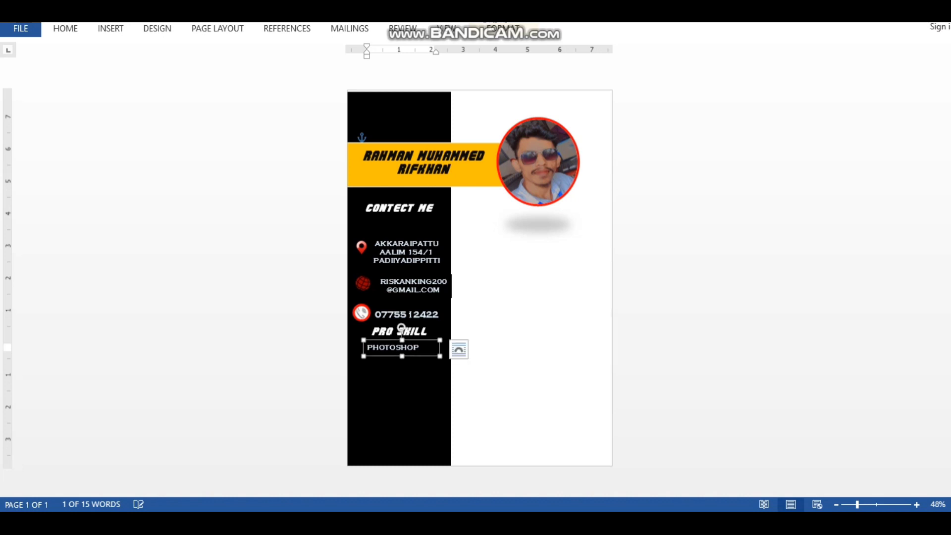
left_click(399, 391)
left_click(401, 345)
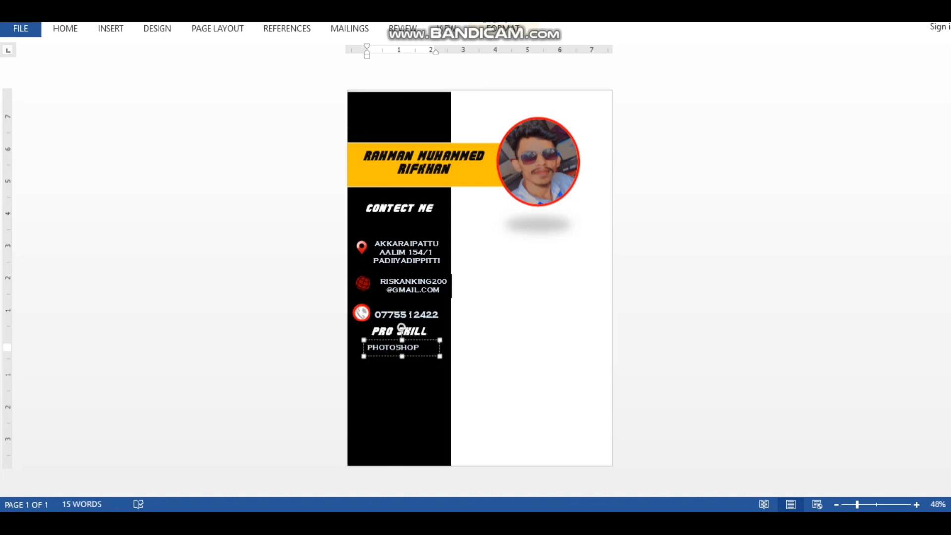
left_click(401, 329)
left_click(401, 345)
type("*")
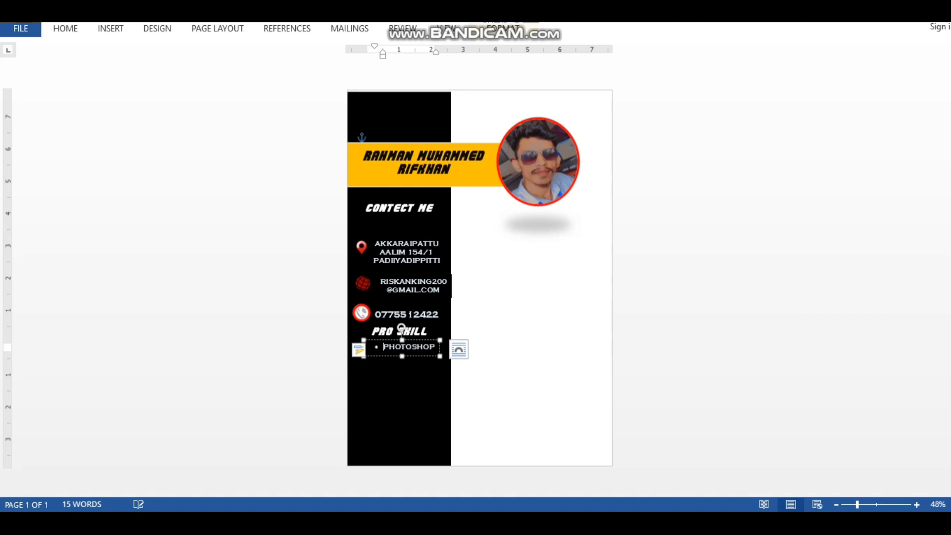
left_click(401, 381)
left_click(401, 347)
left_click_drag(386, 356, 378, 362)
left_click(400, 384)
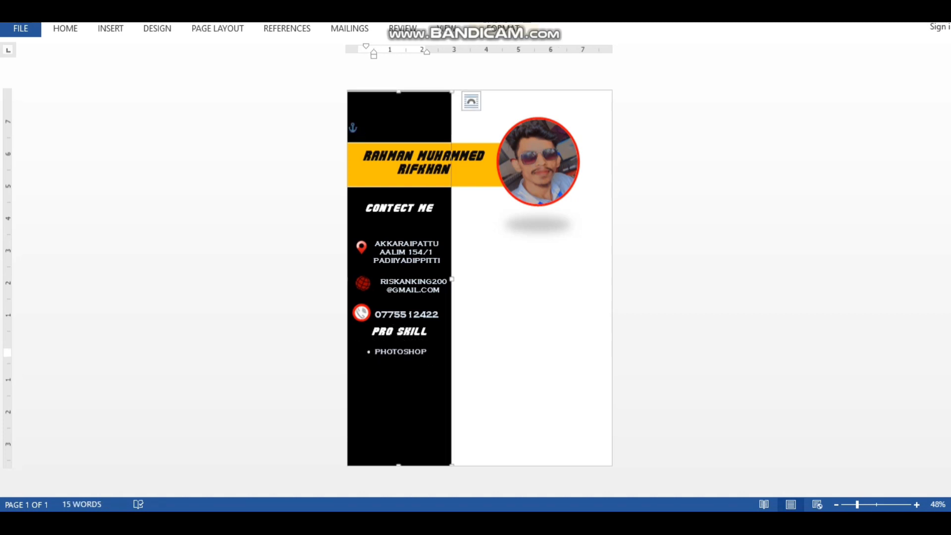
Choose the Rectangle from Insert > Shapes for a skill bar
left_click(111, 29)
left_click(192, 63)
left_click(204, 216)
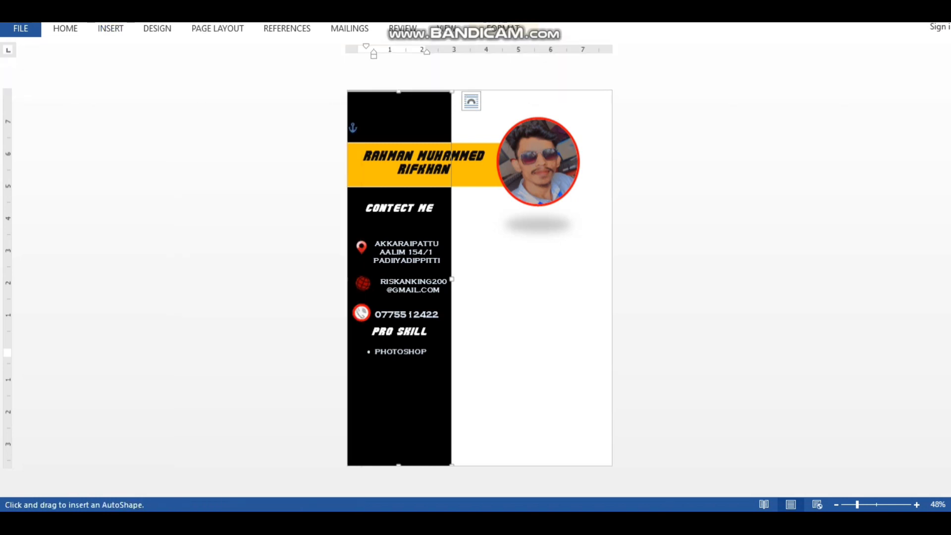
Draw a bar under PHOTOSHOP with a white fill, yellow outline style and stretch it left
left_click_drag(363, 360, 445, 373)
left_click(503, 29)
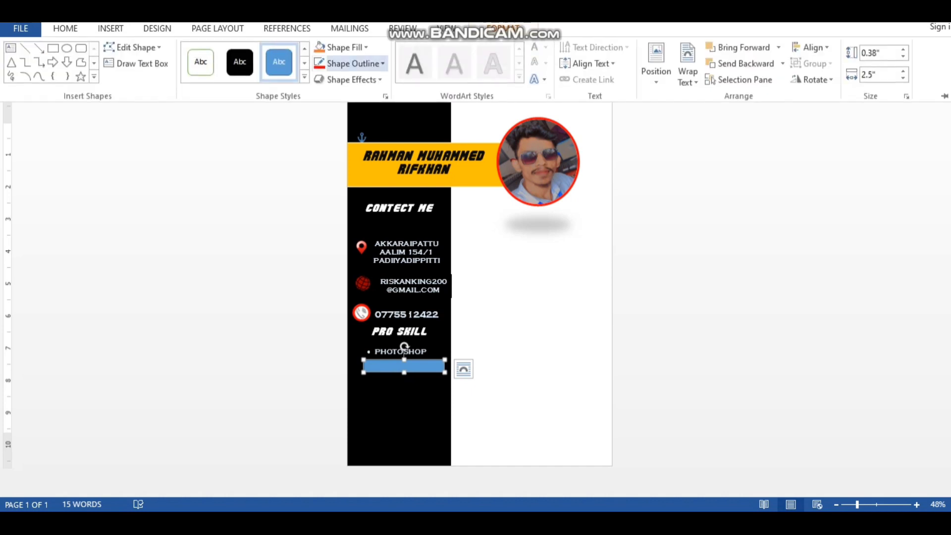
left_click(305, 77)
left_click(355, 63)
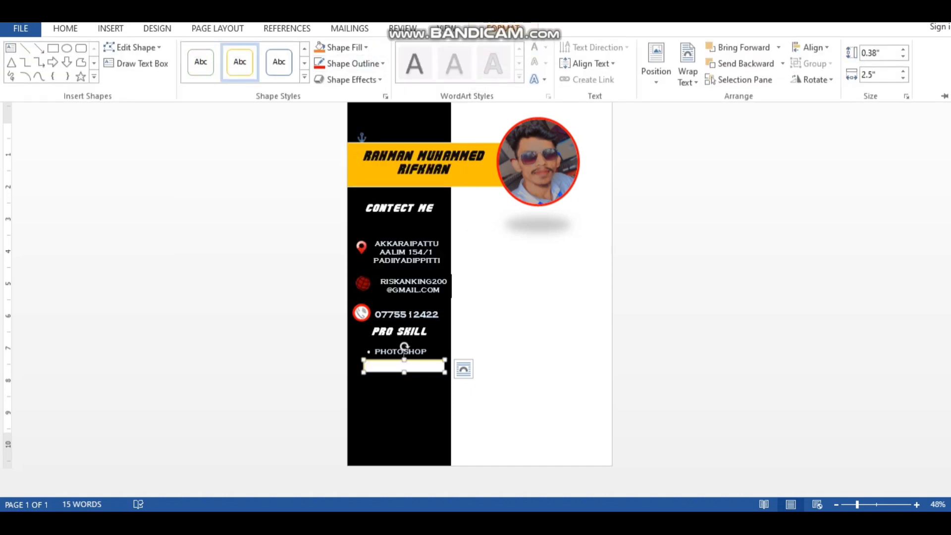
left_click(396, 367)
left_click(360, 367)
left_click(376, 366)
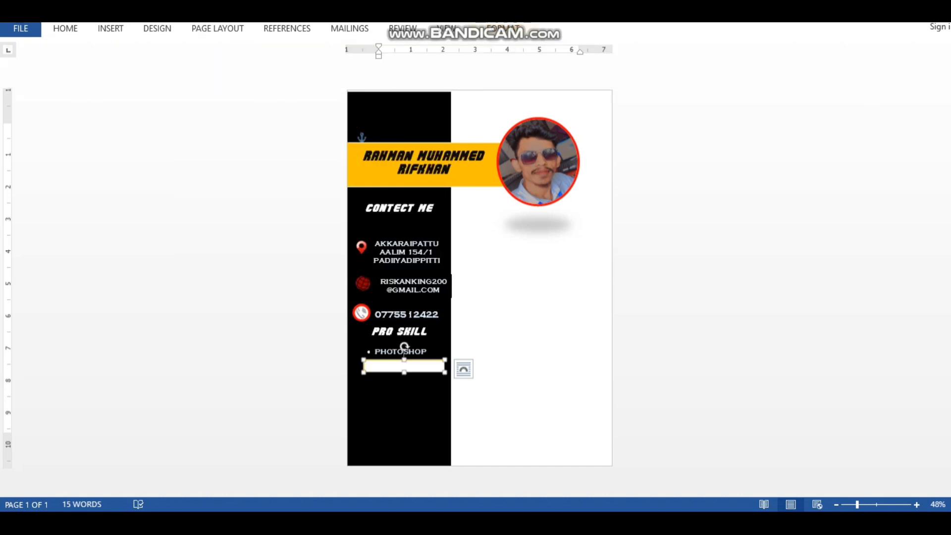
left_click_drag(363, 372, 355, 372)
left_click(399, 391)
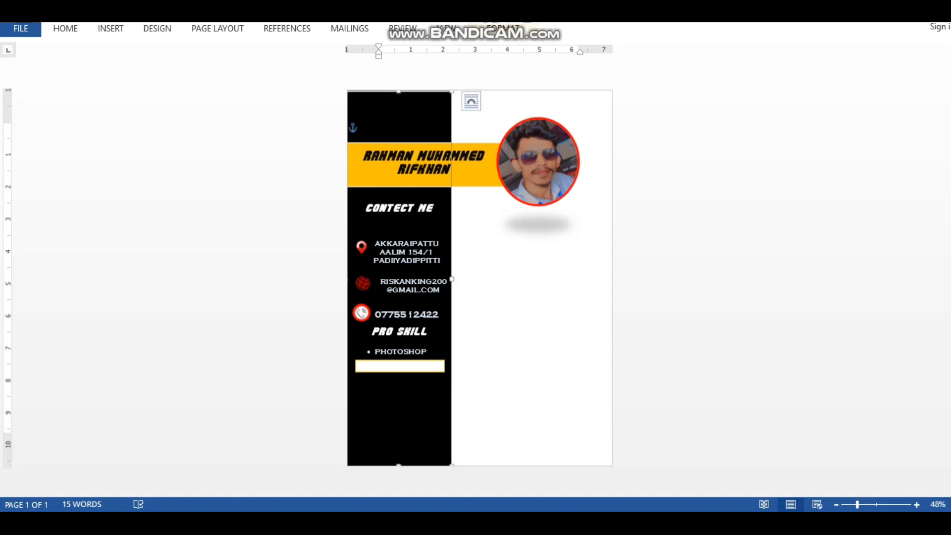
Duplicate the bar, restyle the copy solid yellow, and lay it over the white bar
left_click(406, 367)
right_click(406, 368)
left_click(439, 128)
right_click(425, 374)
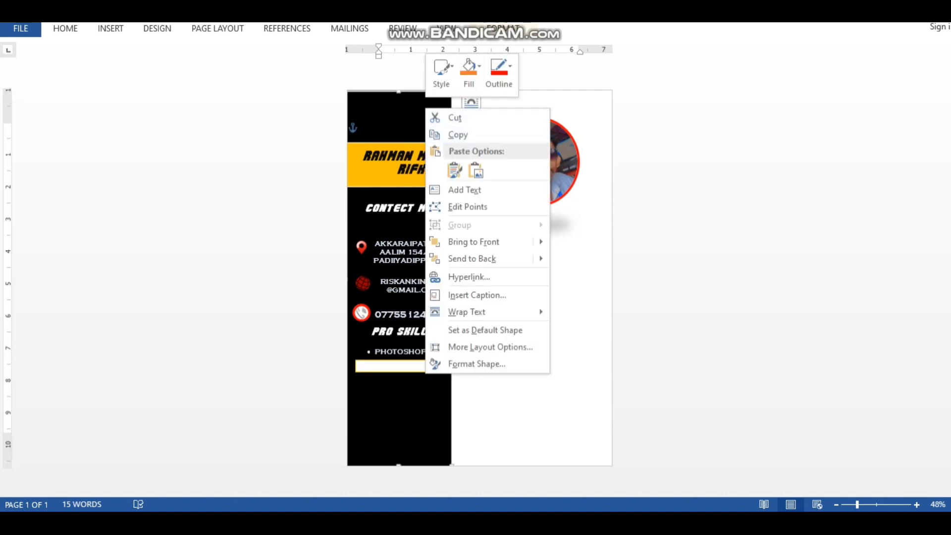
left_click(454, 171)
left_click_drag(392, 99, 389, 396)
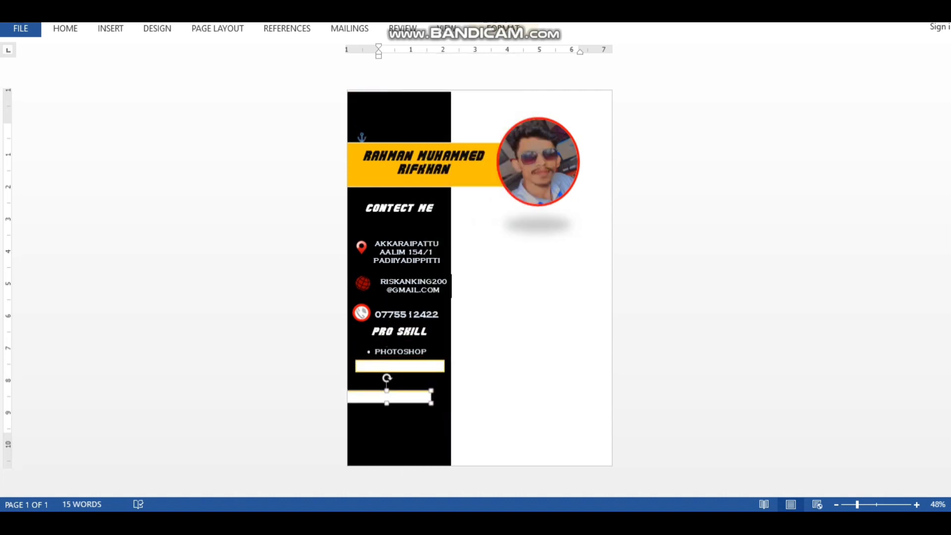
left_click(503, 28)
left_click(304, 77)
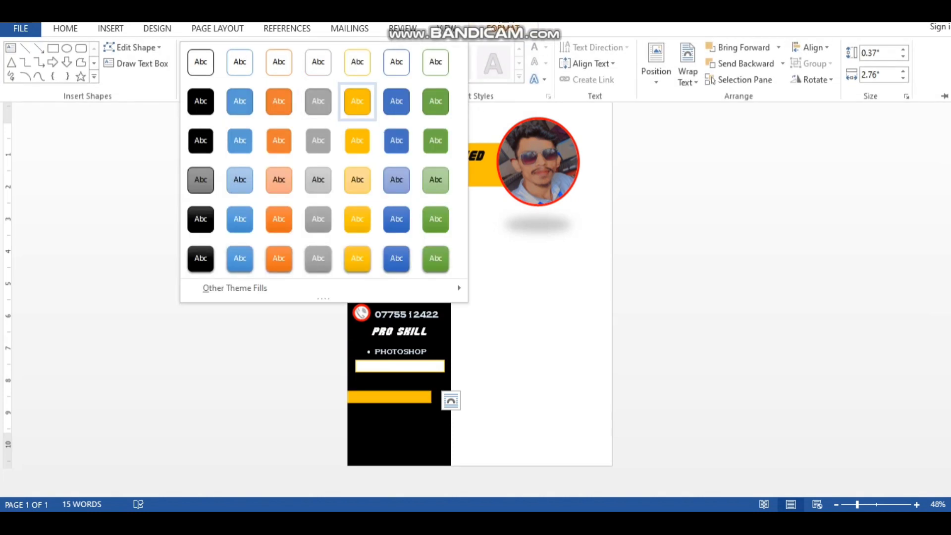
left_click(357, 101)
left_click_drag(389, 396, 431, 369)
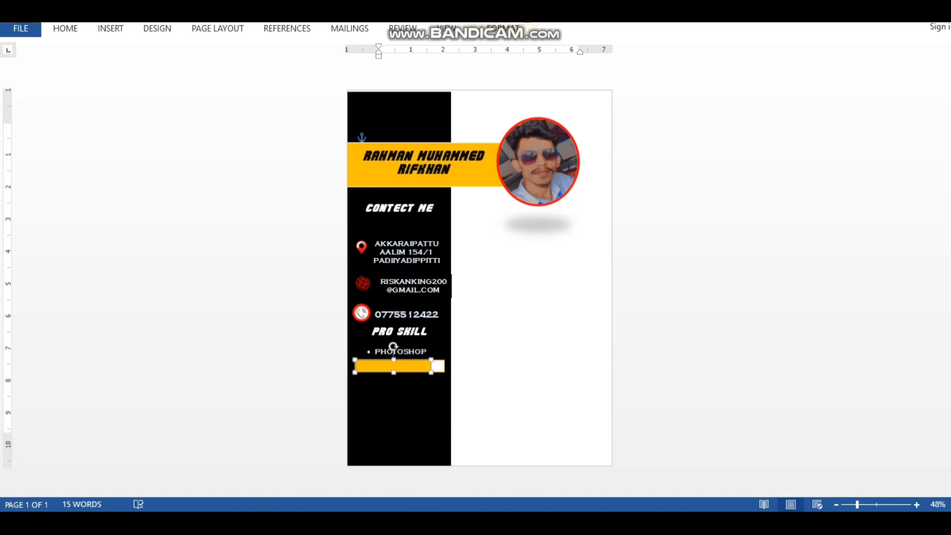
left_click(445, 381)
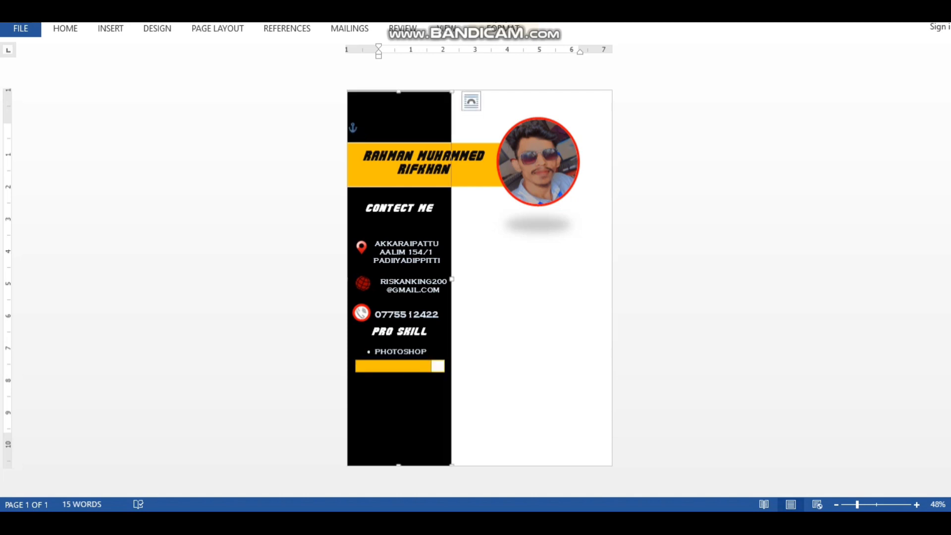
right_click(409, 353)
Duplicate the PHOTOSHOP label and move the copy below the first skill bar
left_click(367, 346)
right_click(368, 346)
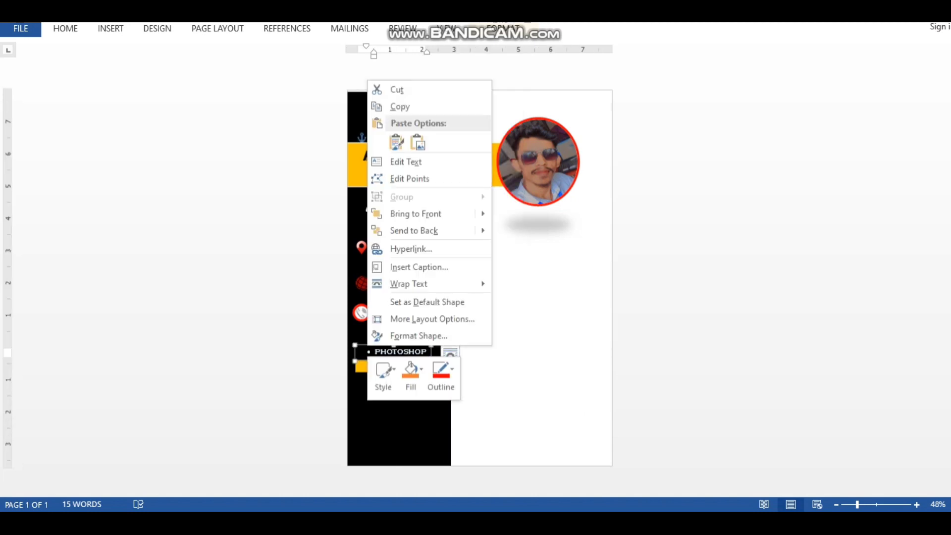
left_click(399, 106)
right_click(399, 113)
left_click(429, 175)
left_click_drag(406, 106, 420, 384)
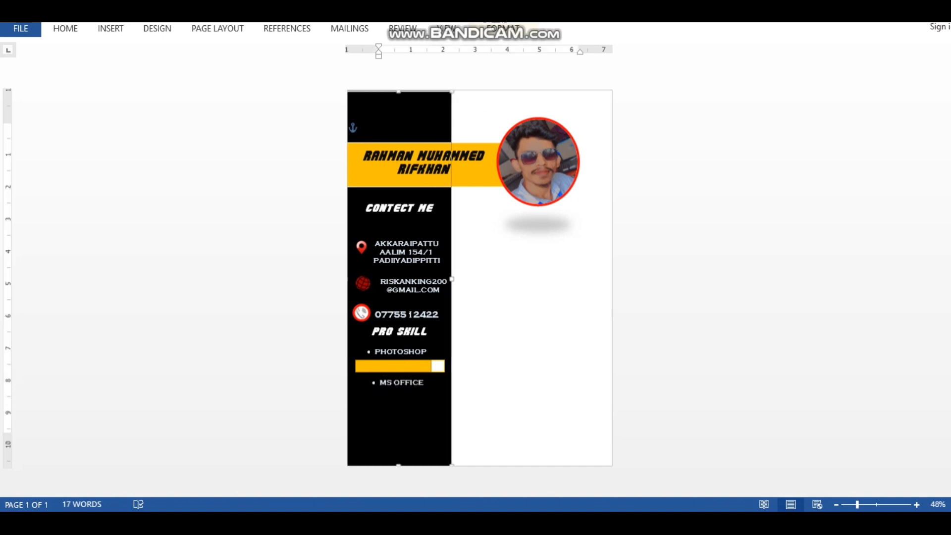
Copy the white skill bar and place the duplicate below the MS OFFICE label
left_click(399, 366)
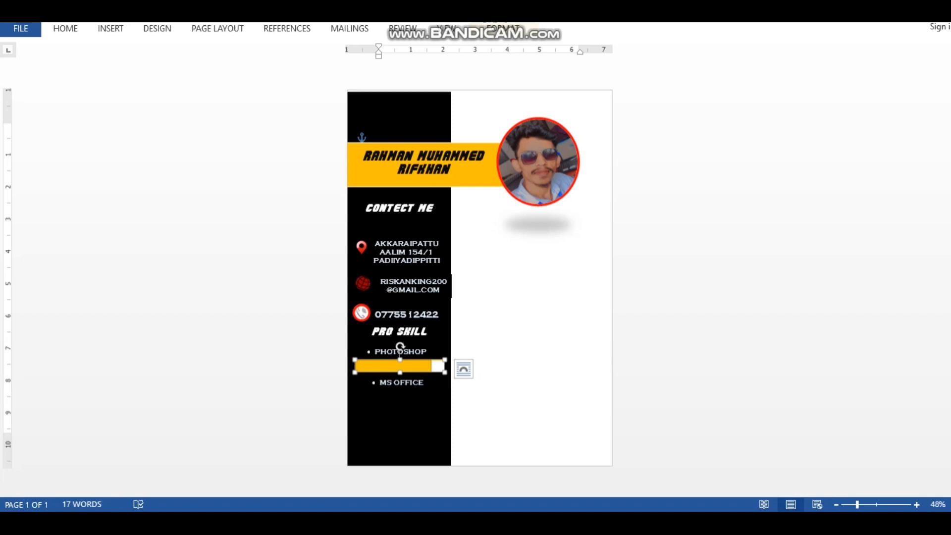
left_click(400, 415)
left_click_drag(400, 415, 393, 424)
key("ctrl+z")
right_click(439, 368)
left_click(481, 128)
right_click(407, 109)
left_click(435, 171)
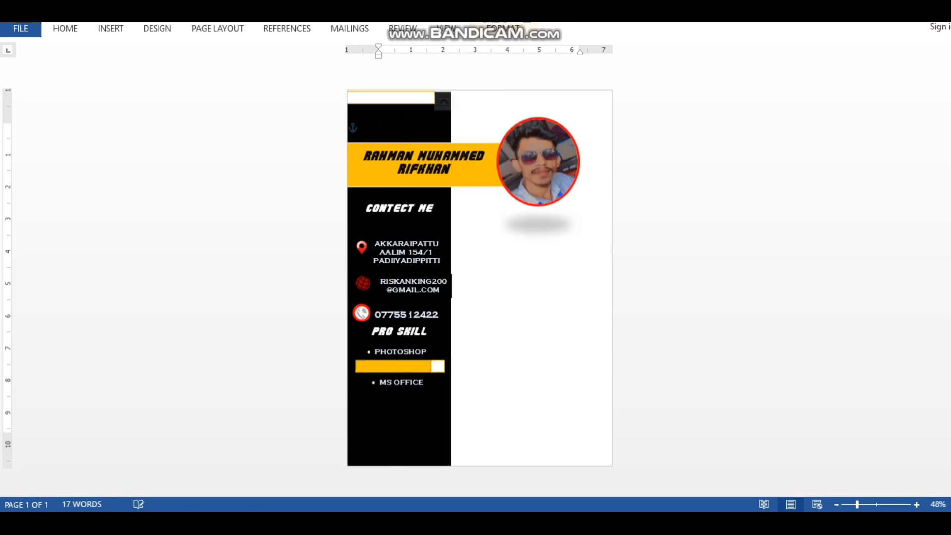
left_click_drag(392, 99, 398, 398)
Copy the yellow fill bar and lay the duplicate below MS OFFICE
right_click(426, 367)
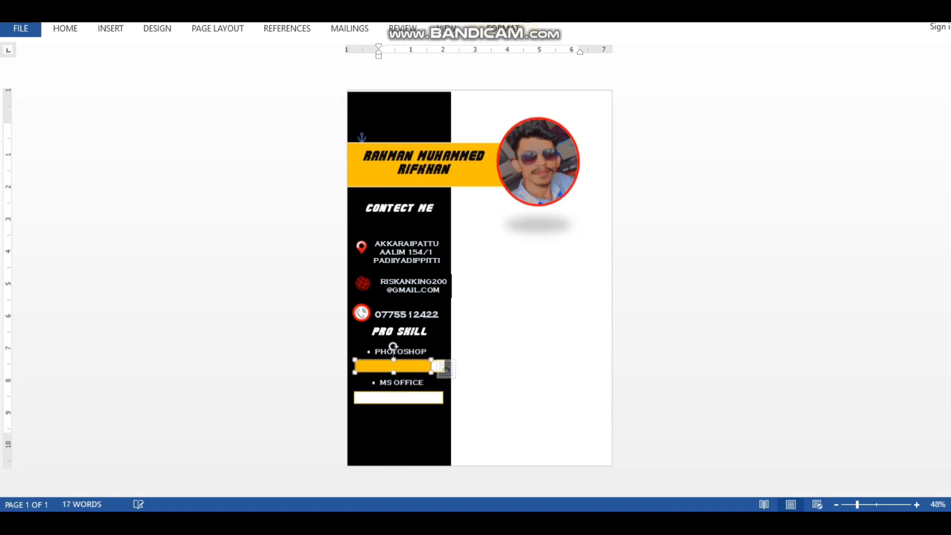
left_click(461, 126)
right_click(435, 105)
left_click(464, 167)
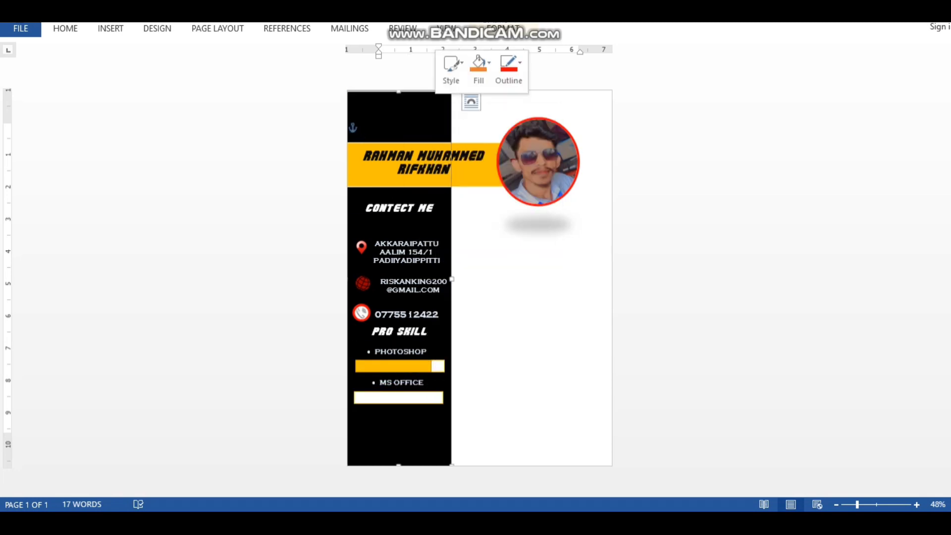
left_click_drag(393, 98, 436, 400)
Lengthen the MS OFFICE yellow bar, then paste another label copy beneath its bar
left_click(406, 431)
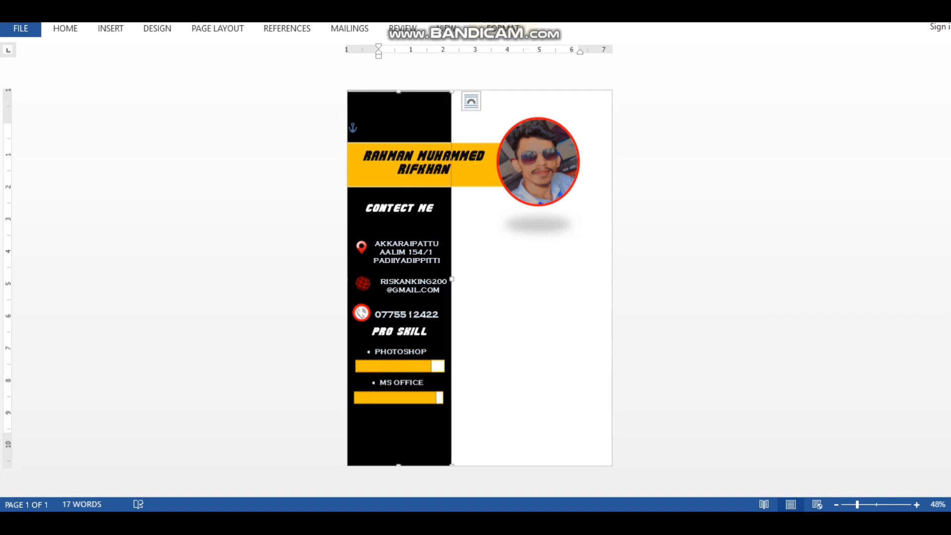
left_click(394, 350)
right_click(417, 346)
left_click(446, 104)
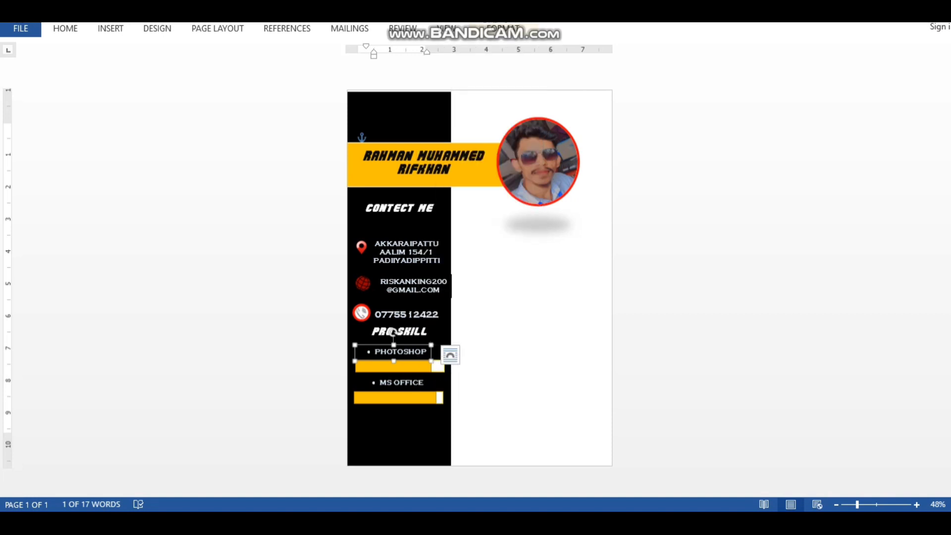
left_click(397, 108)
right_click(397, 108)
left_click(426, 170)
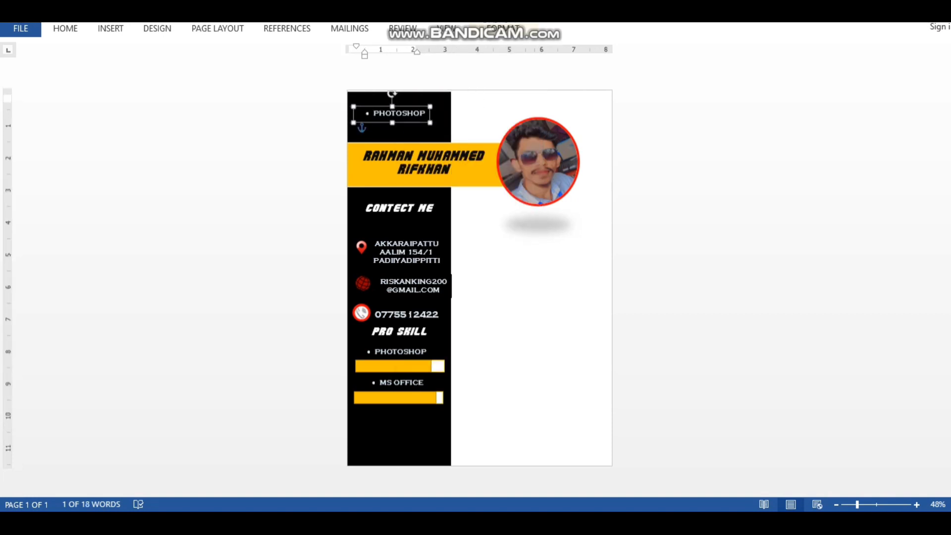
left_click_drag(392, 111, 399, 414)
left_click(446, 400)
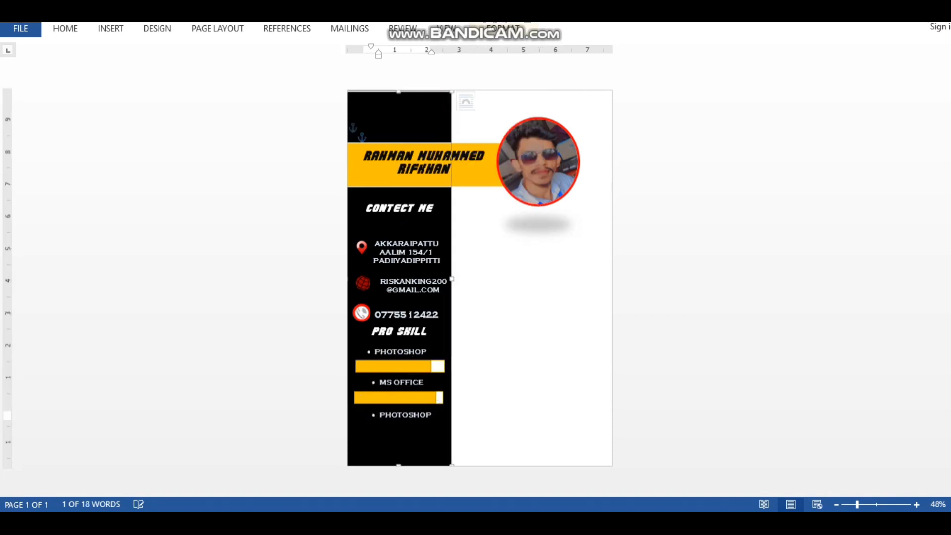
Copy the white skill bar below the newest label
left_click(440, 397)
right_click(441, 399)
left_click(471, 161)
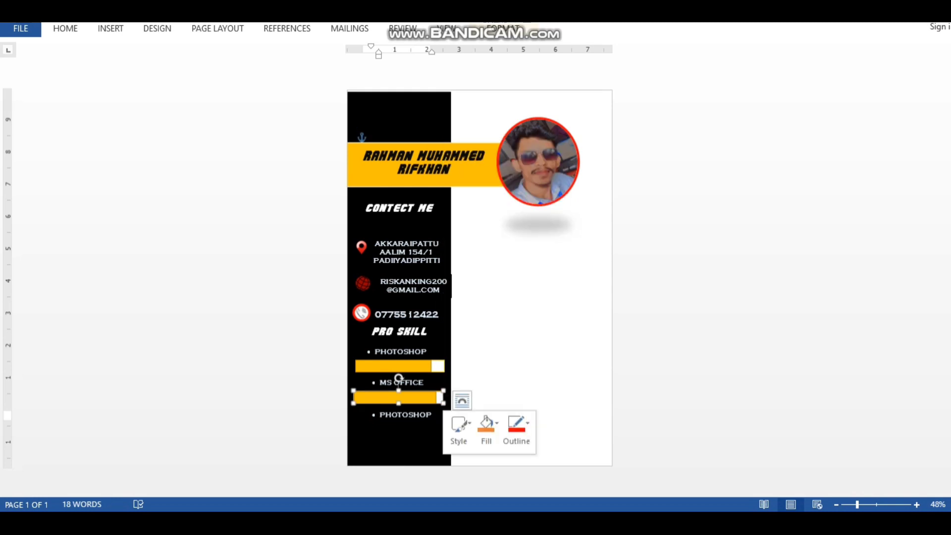
right_click(404, 103)
left_click(433, 165)
left_click_drag(426, 98, 399, 429)
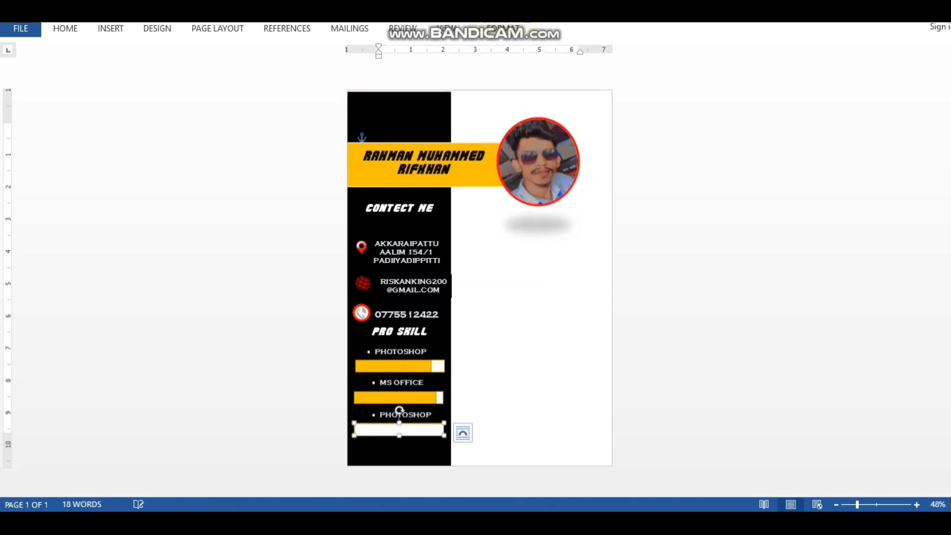
left_click(427, 406)
Copy the yellow MS OFFICE bar and lay it over the bottom white bar
left_click(425, 399)
right_click(425, 399)
left_click(458, 159)
right_click(404, 103)
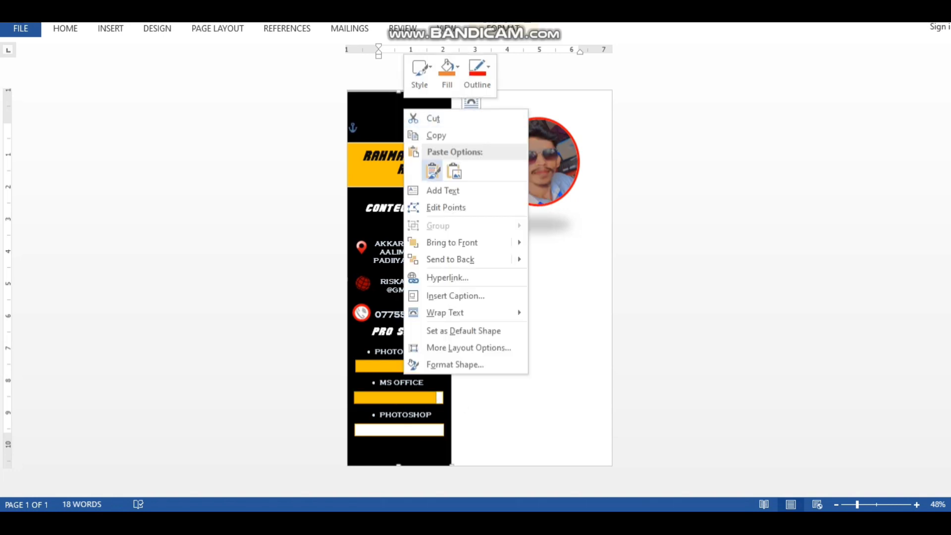
left_click(433, 165)
left_click_drag(396, 96, 415, 436)
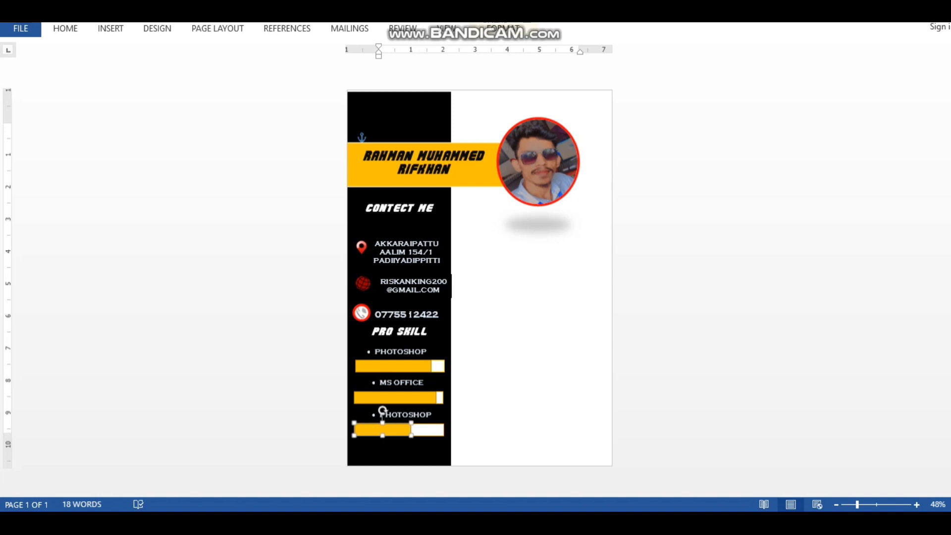
Retype the bottom label as COREAL DRAW and fit its box in position
left_click(426, 415)
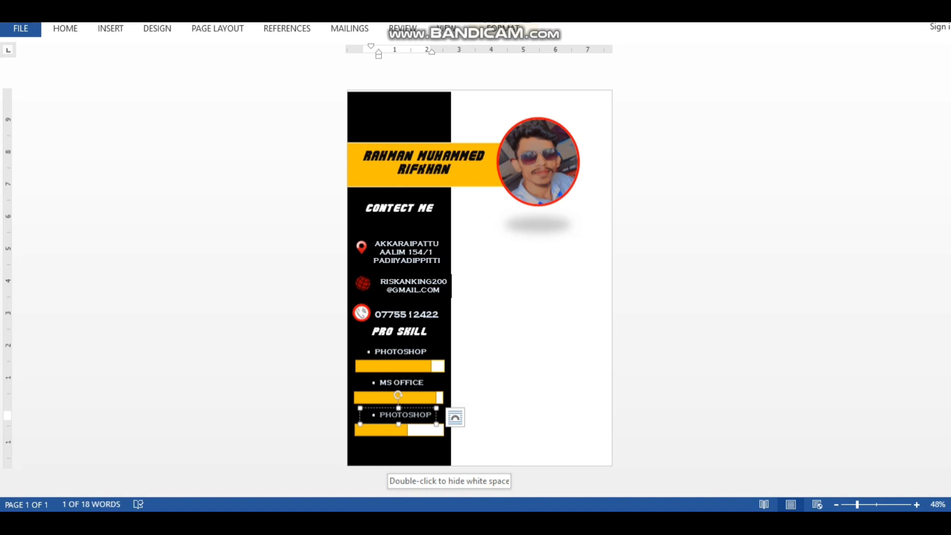
type("CO")
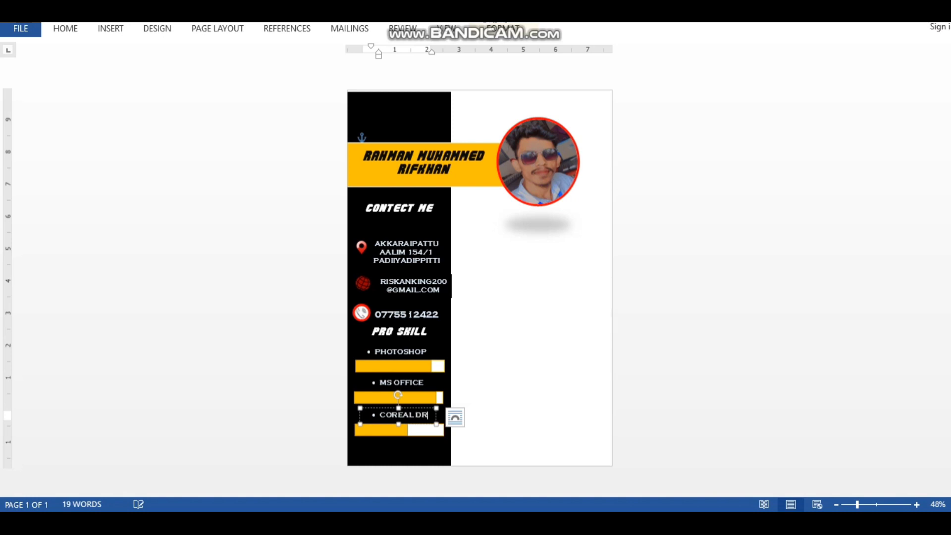
type("REAL DRAW")
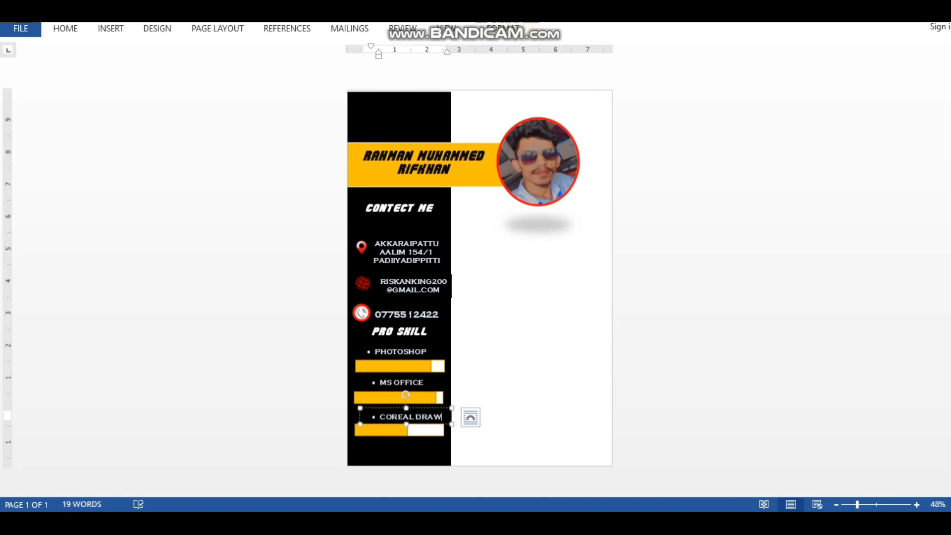
left_click_drag(452, 424, 452, 424)
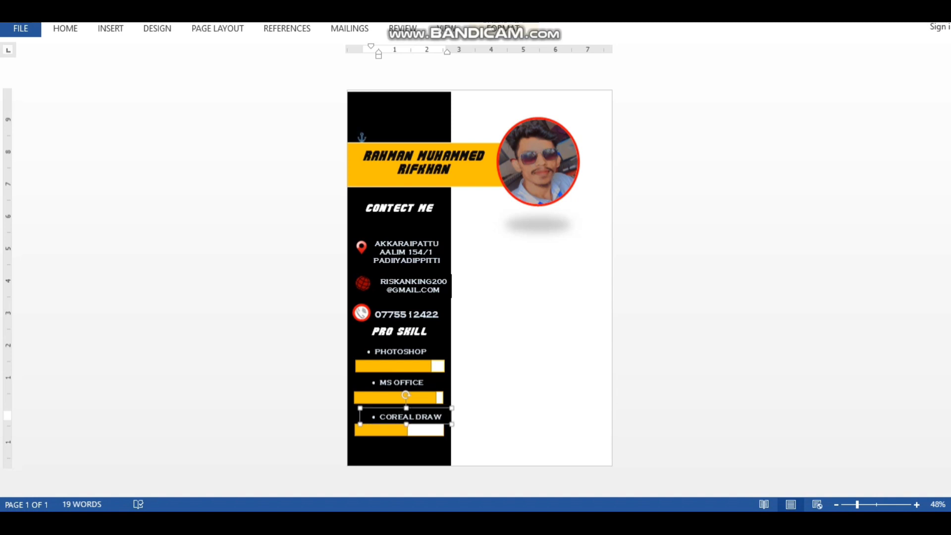
left_click(399, 451)
left_click(410, 417)
left_click_drag(389, 407, 384, 407)
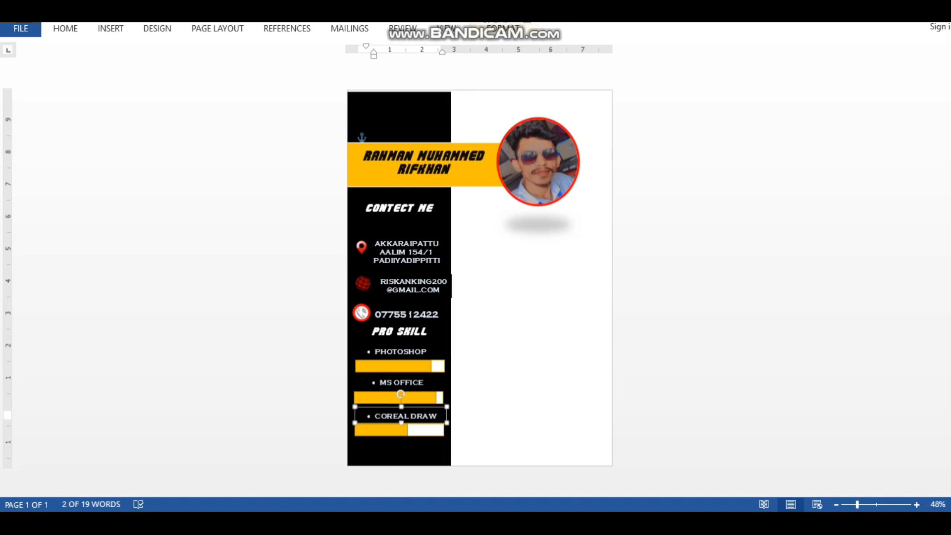
left_click(399, 450)
left_click(110, 29)
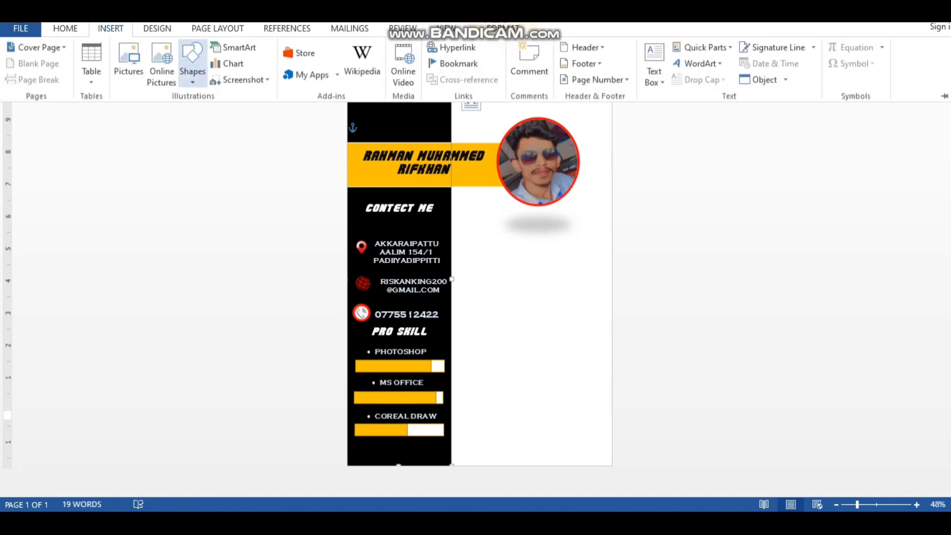
Draw a yellow straight line across the sidebar bottom under the skill bars
left_click(192, 58)
left_click(187, 155)
left_click_drag(369, 447, 443, 447)
left_click(503, 28)
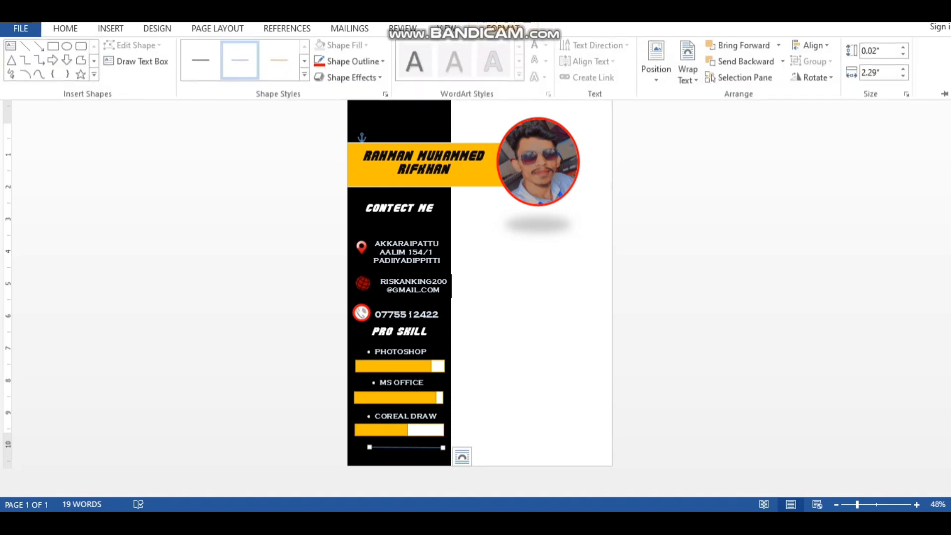
left_click(305, 77)
left_click(357, 141)
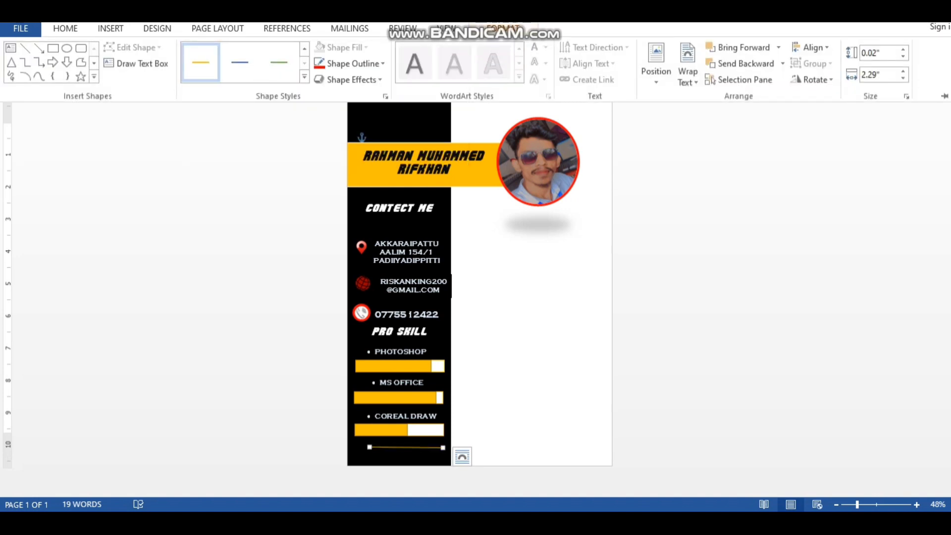
Extend the divider line at both ends, then bring up the reference CV template
left_click(370, 447)
left_click_drag(369, 446, 360, 446)
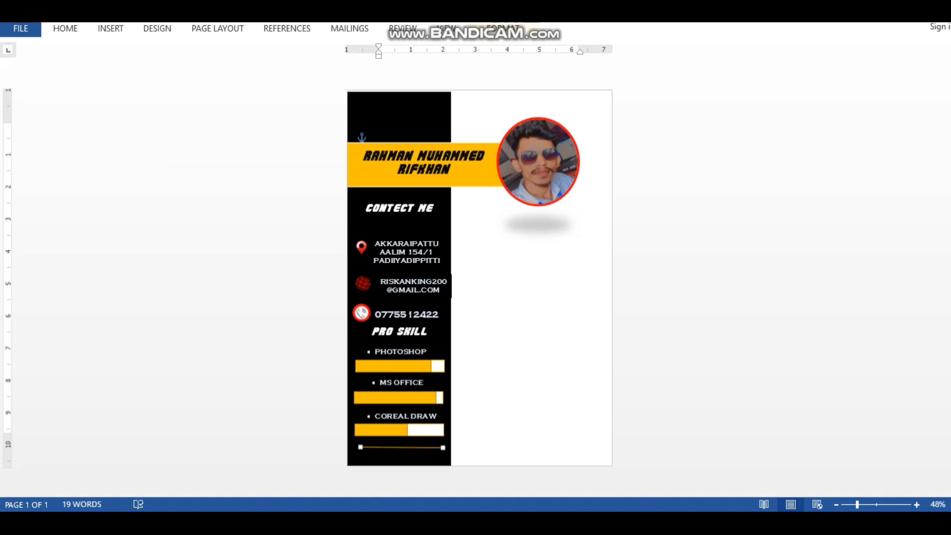
left_click_drag(443, 447, 444, 447)
left_click(427, 457)
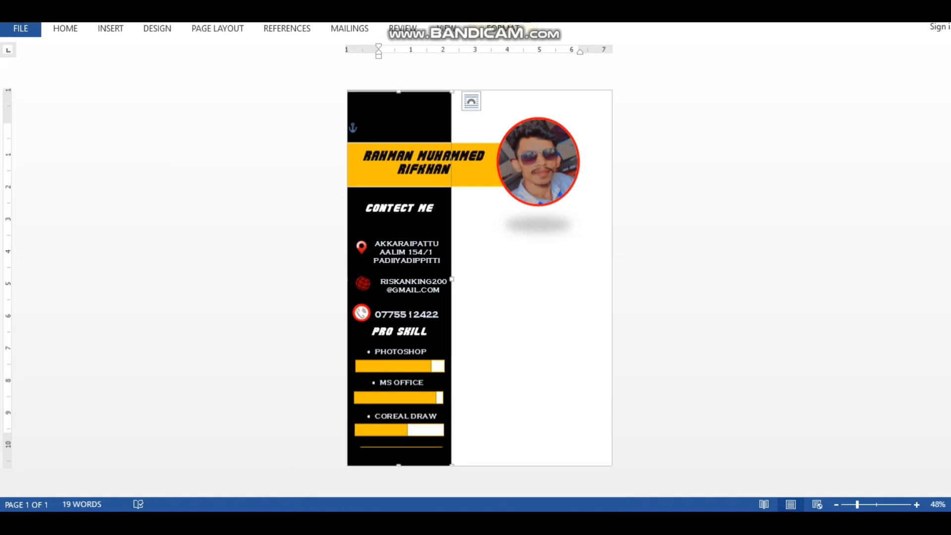
left_click(380, 458)
left_click(503, 460)
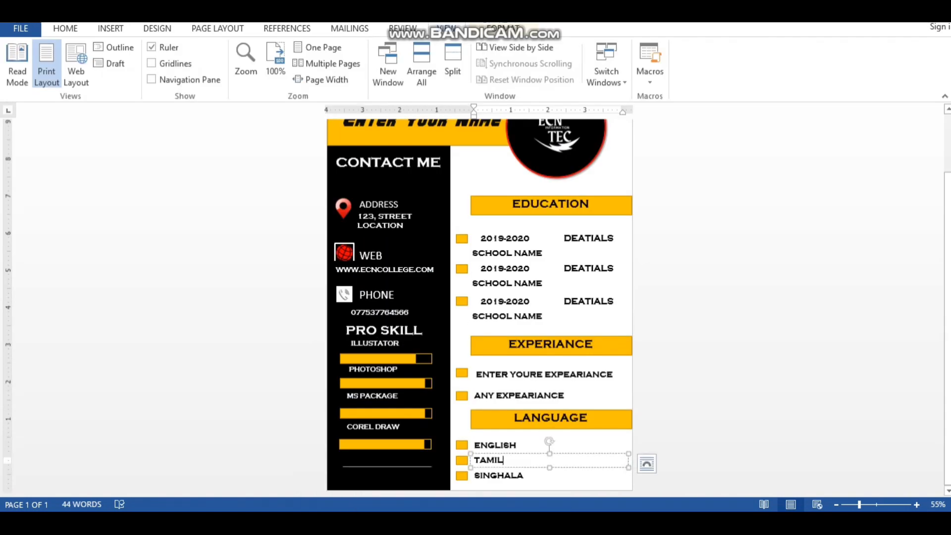
Inspect the template's EDUCATION heading box, then return to the CV being built
scroll(479, 307, "up", 3)
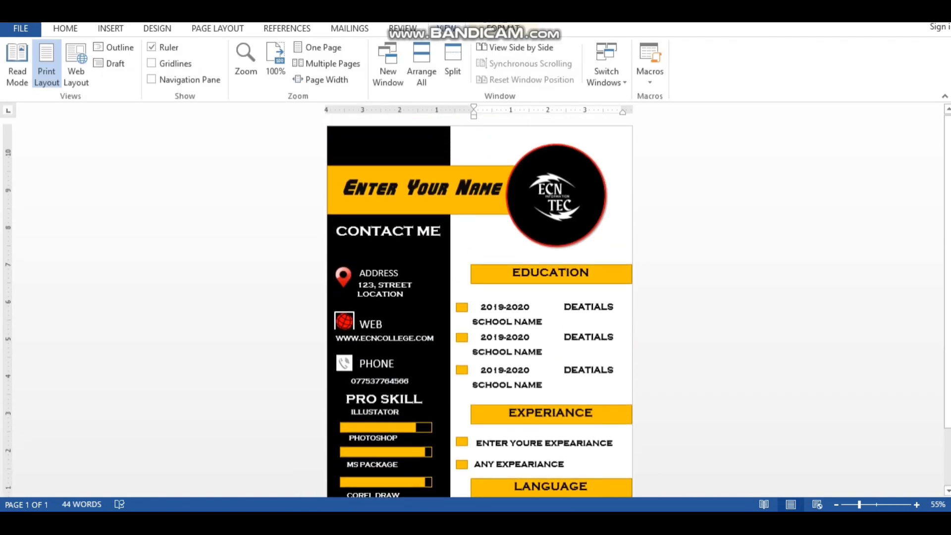
scroll(551, 248, "down", 3)
left_click(551, 205)
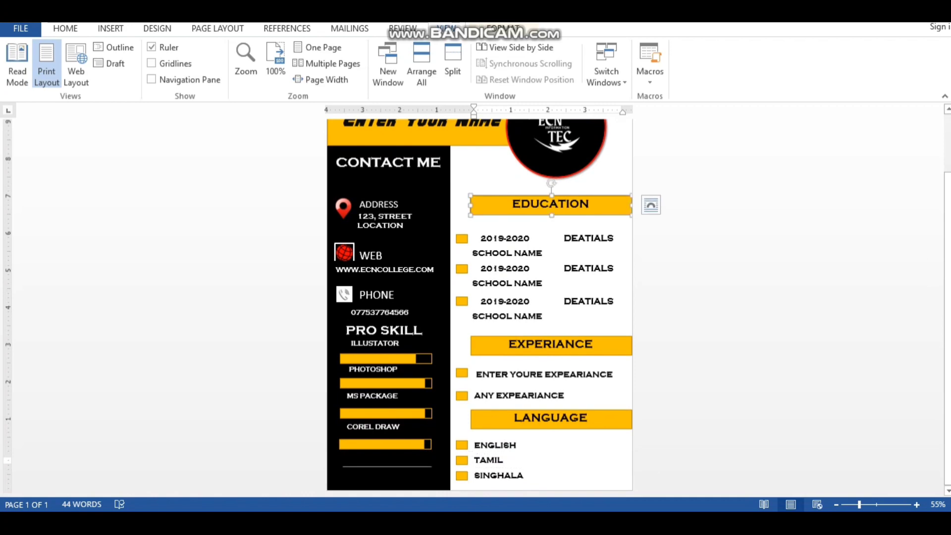
left_click(456, 520)
left_click(530, 458)
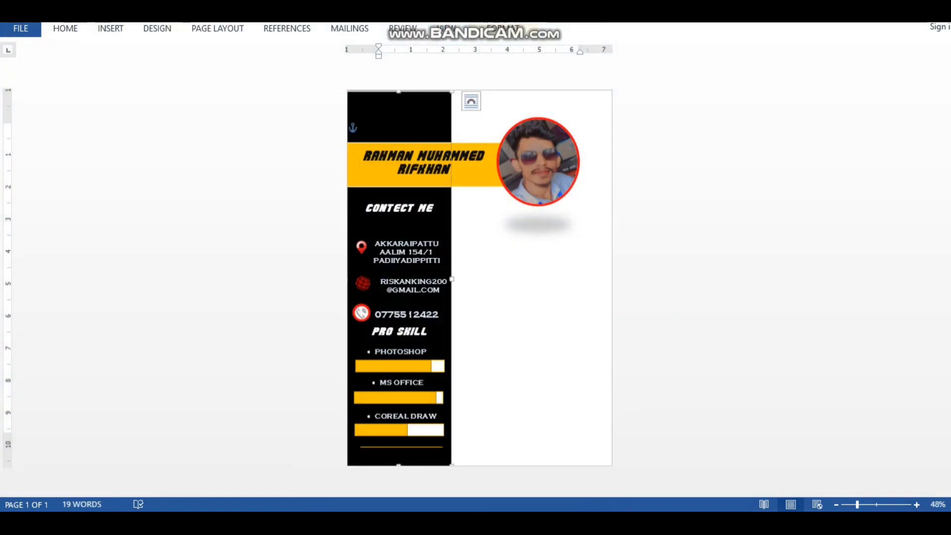
left_click(532, 321)
Draw a yellow-styled rectangle right of the contact details and add the text EDUCATION
left_click(111, 28)
left_click(192, 71)
left_click(189, 186)
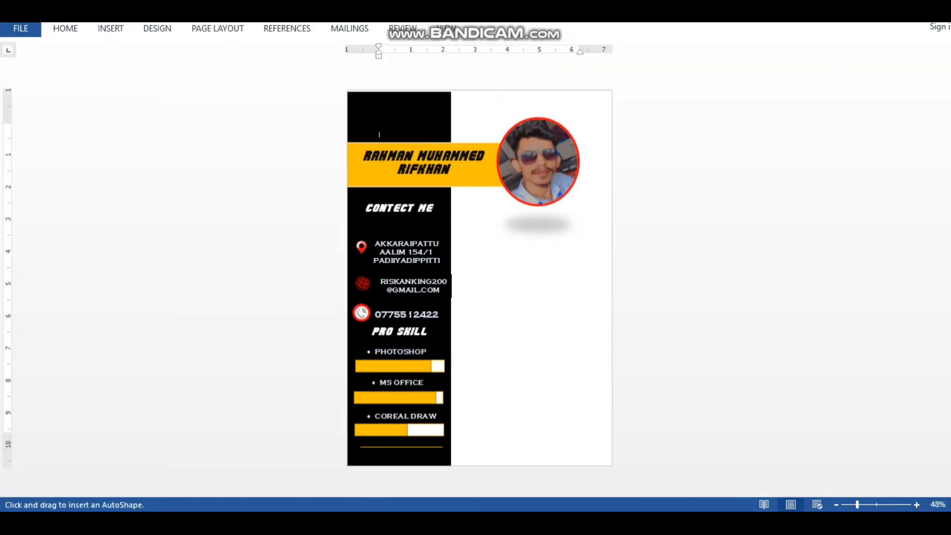
left_click_drag(476, 240, 611, 262)
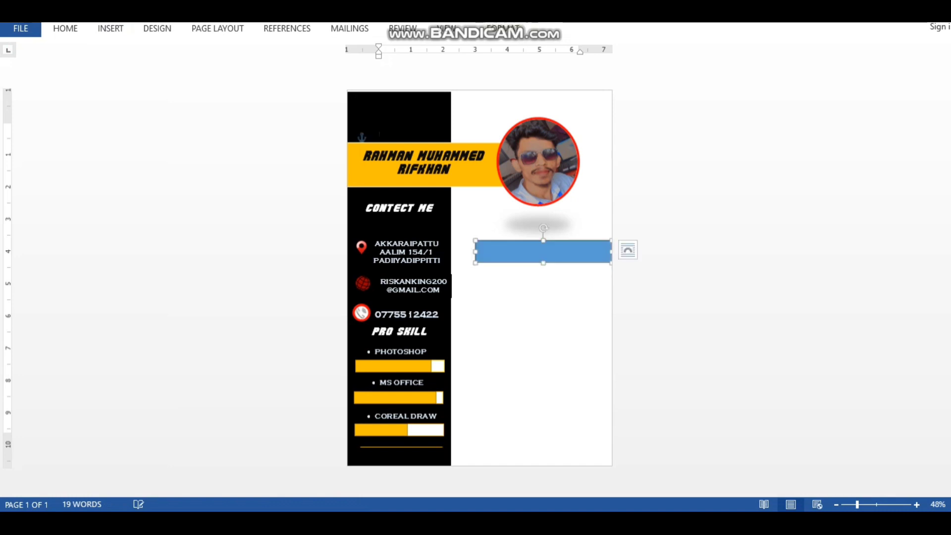
left_click(304, 76)
left_click(358, 99)
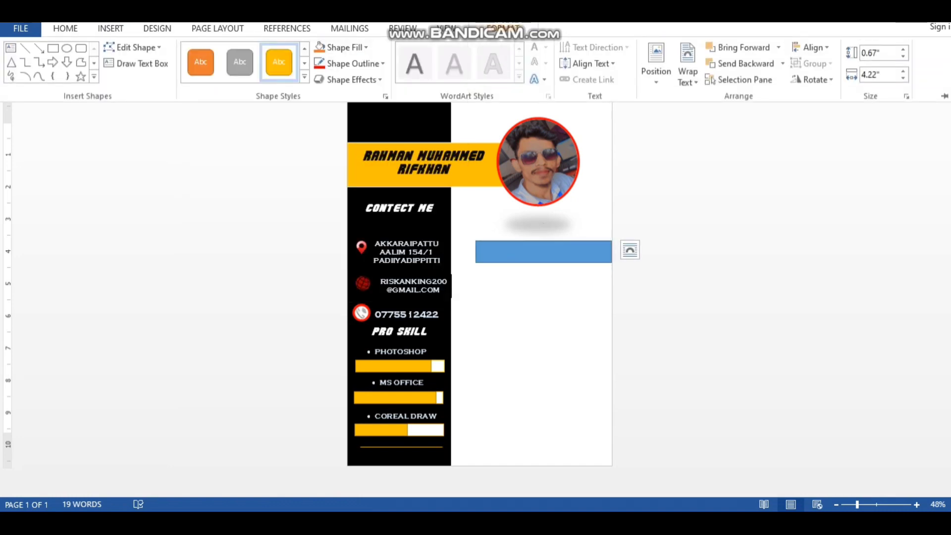
right_click(540, 245)
left_click(577, 326)
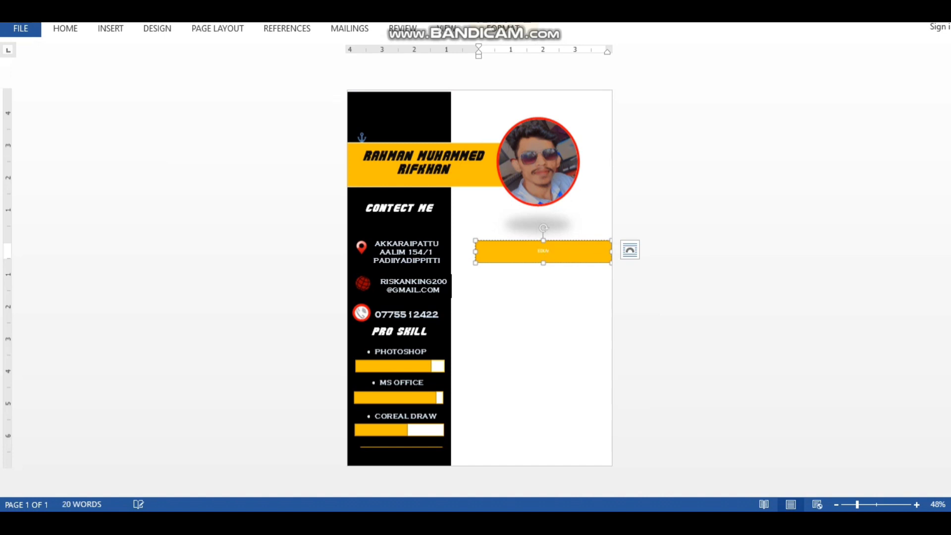
left_click_drag(557, 251, 528, 251)
Format EDUCATION as black, 36-point Copperplate Gothic
left_click(616, 204)
left_click(629, 204)
left_click(629, 204)
triple_click(629, 204)
triple_click(629, 204)
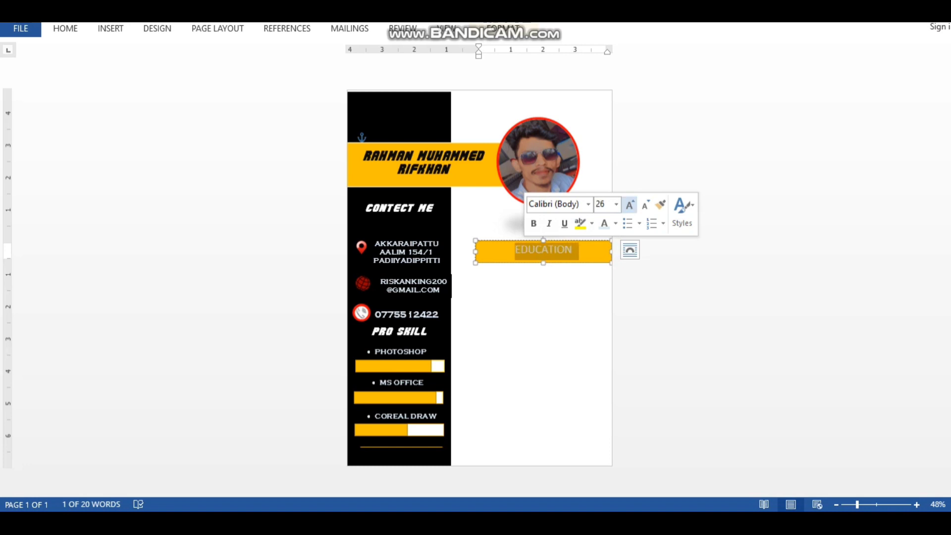
left_click(630, 204)
left_click(630, 205)
left_click(629, 205)
left_click(645, 205)
left_click(588, 204)
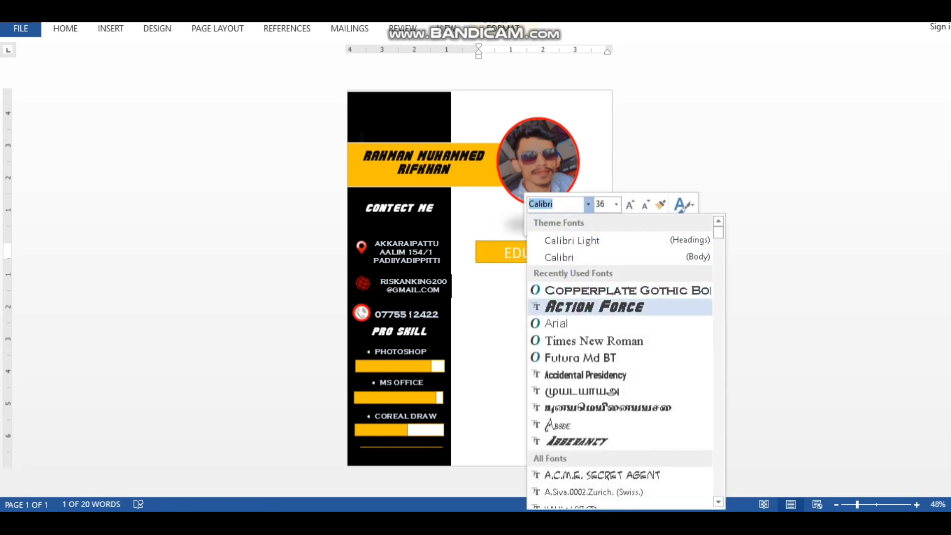
left_click(594, 290)
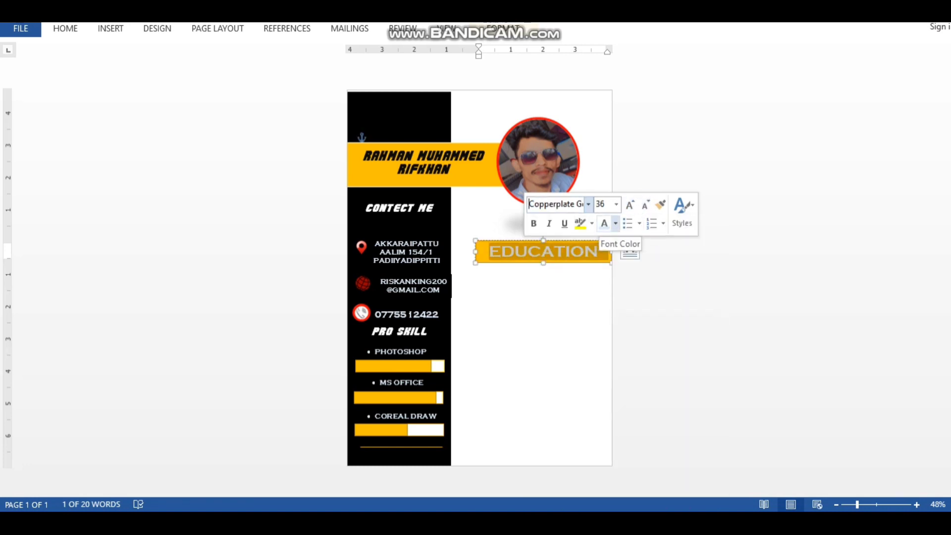
left_click(615, 223)
left_click(615, 272)
left_click(542, 322)
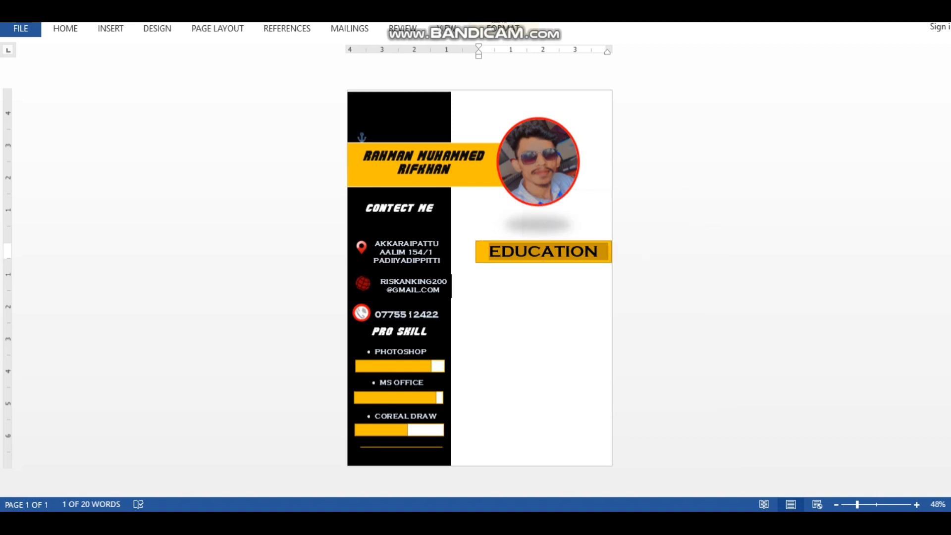
Check the reference CV template, then return to the CV being built
mouse_move(458, 522)
mouse_move(382, 468)
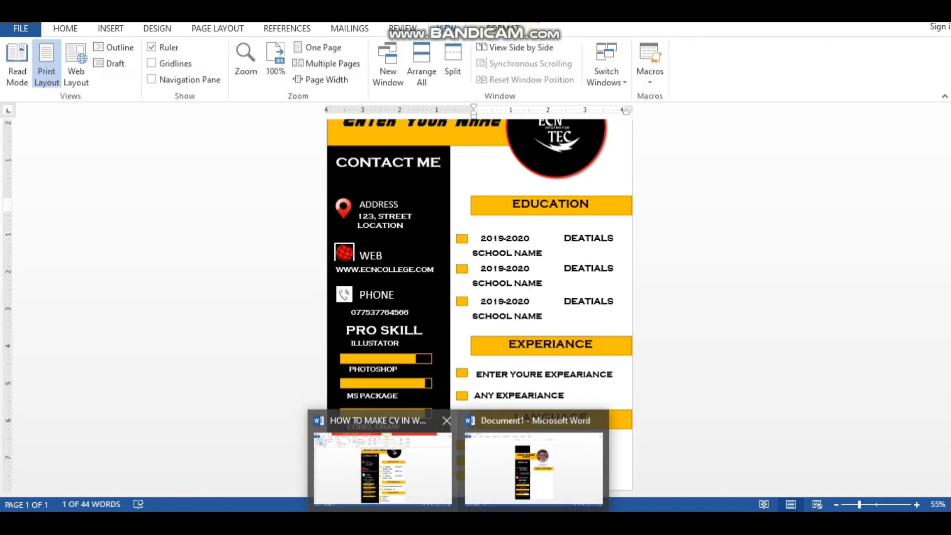
left_click(382, 468)
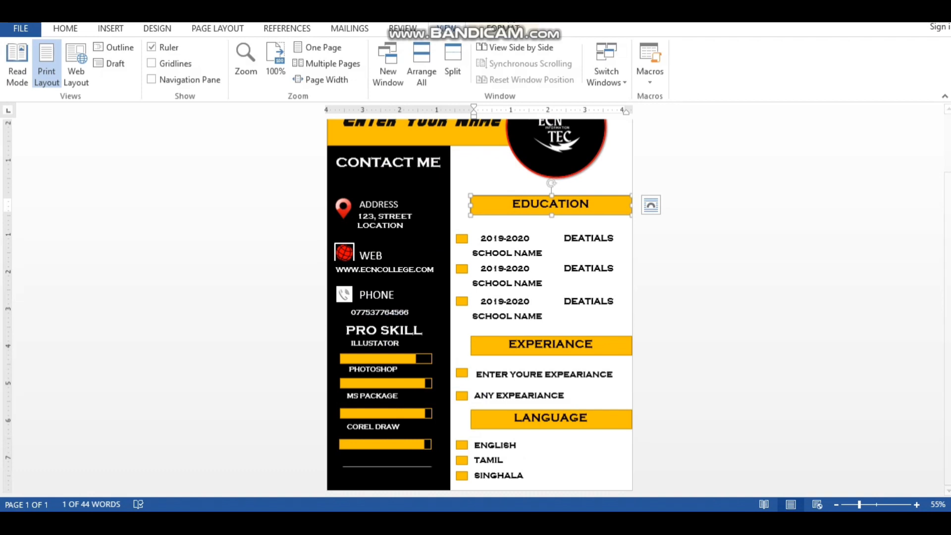
mouse_move(458, 522)
left_click(535, 466)
Draw a small rectangle below EDUCATION, then delete the misplaced attempt
left_click(111, 28)
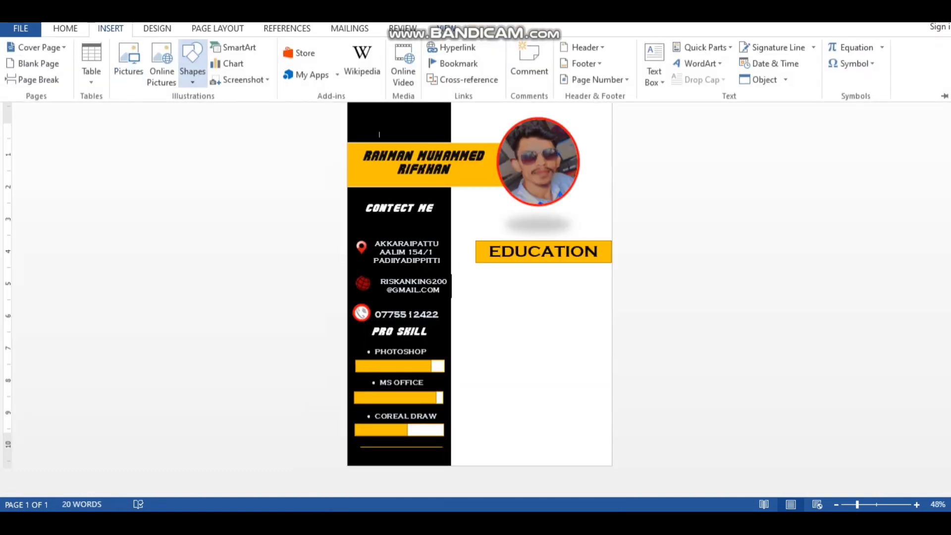
left_click(191, 63)
left_click(227, 112)
left_click_drag(466, 285, 472, 291)
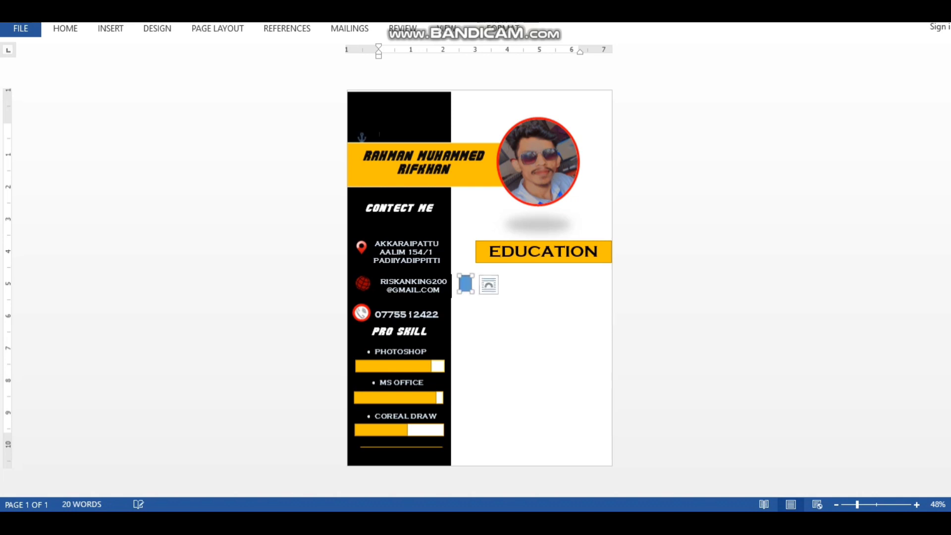
left_click(451, 285)
key("Left")
left_click(465, 284)
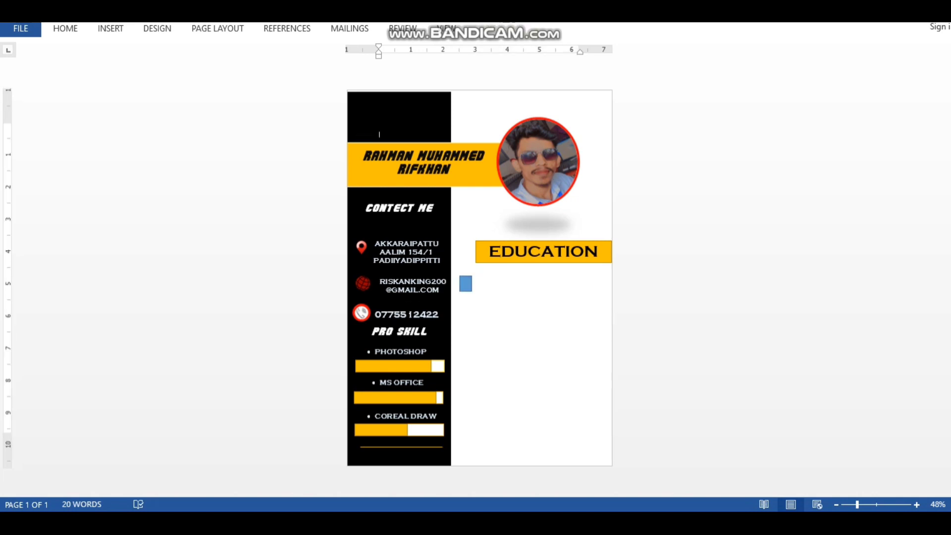
key("Delete")
Draw a small square under the EDUCATION banner and style it black
left_click(110, 28)
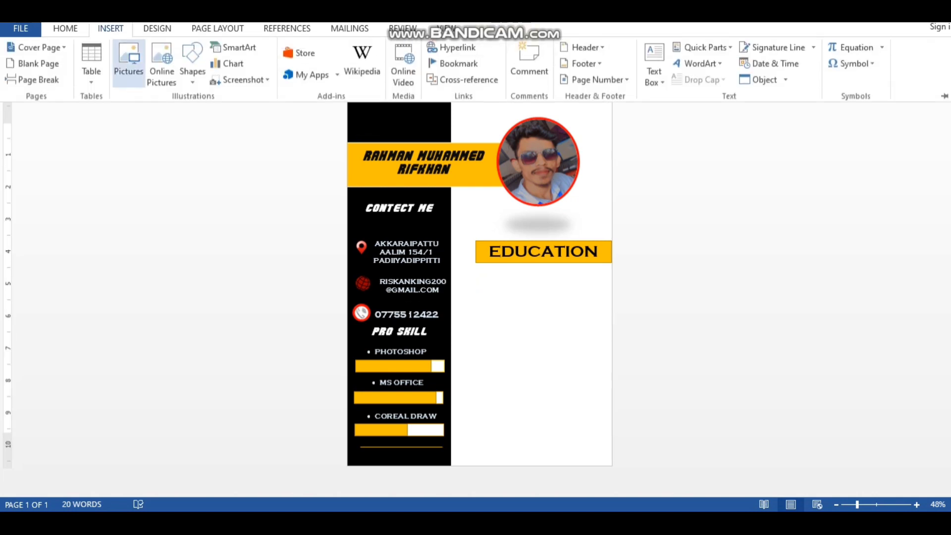
left_click(192, 64)
left_click(228, 111)
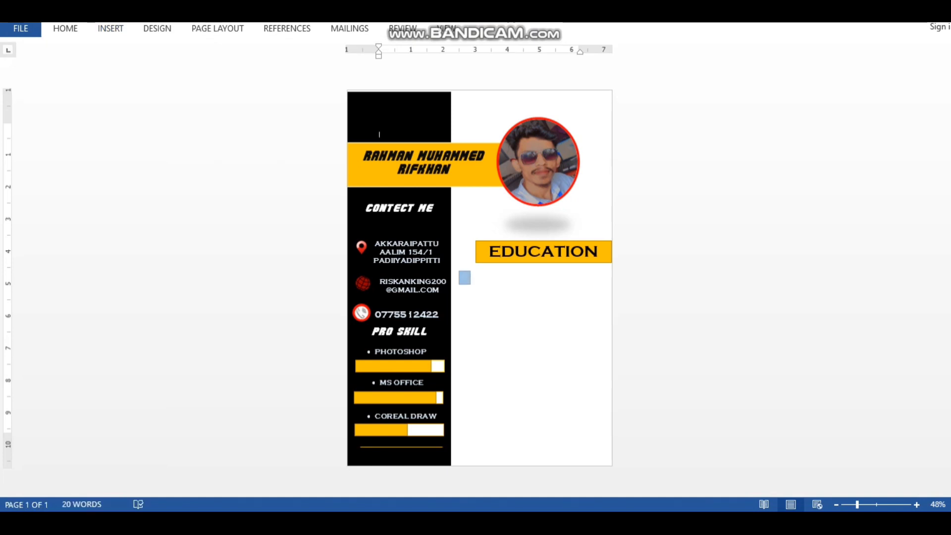
left_click_drag(470, 284, 472, 285)
left_click(304, 77)
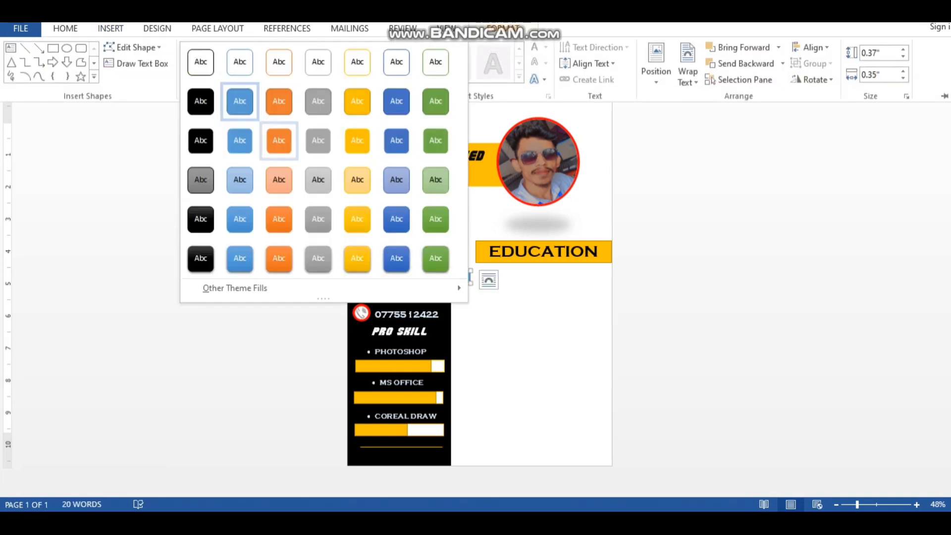
left_click(201, 259)
left_click(200, 259)
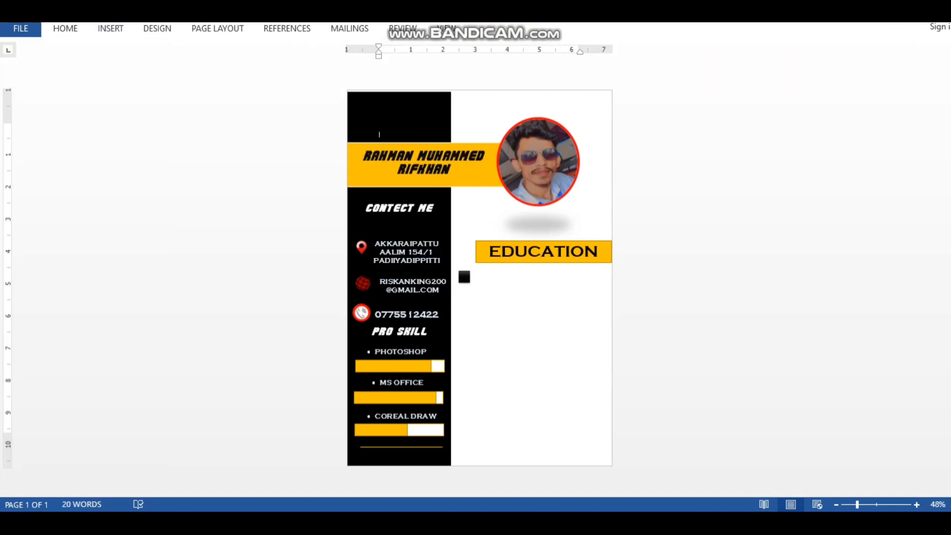
Draw a rectangle beside the black square and begin adding its year text
left_click(111, 28)
left_click(193, 63)
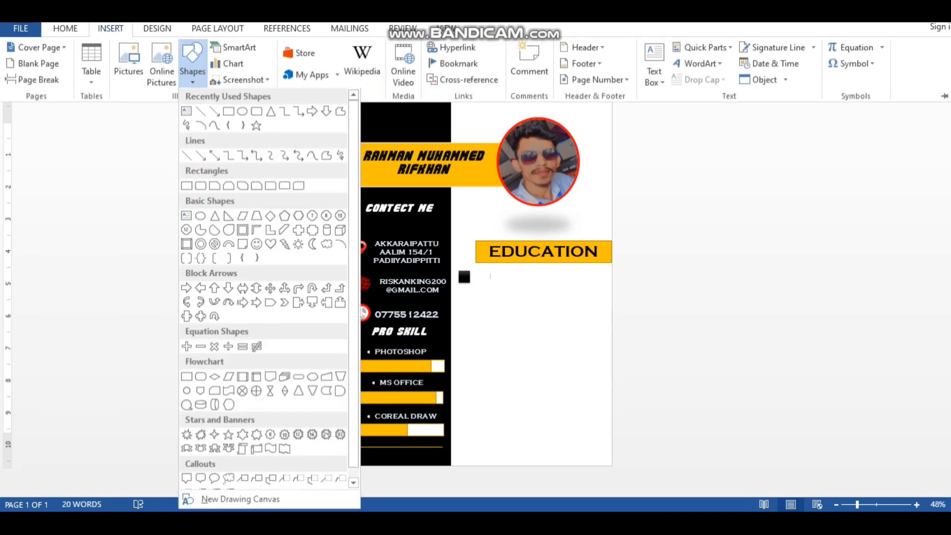
left_click(193, 184)
left_click_drag(476, 270, 578, 292)
right_click(501, 280)
left_click(541, 91)
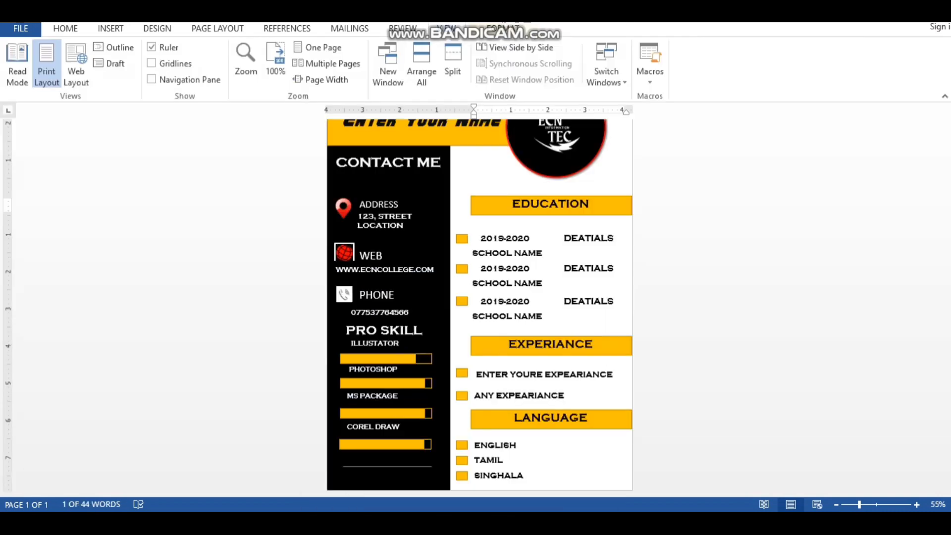
left_click(550, 204)
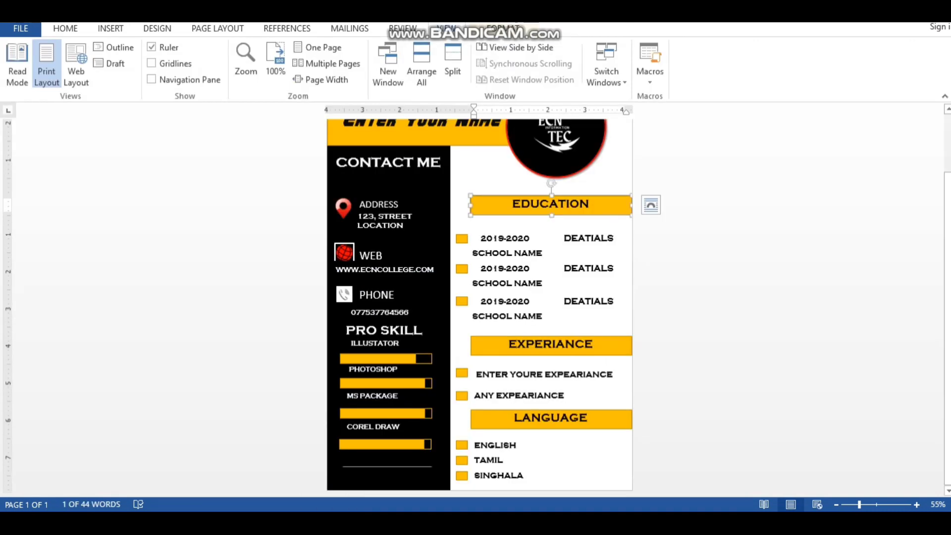
mouse_move(459, 522)
left_click(535, 461)
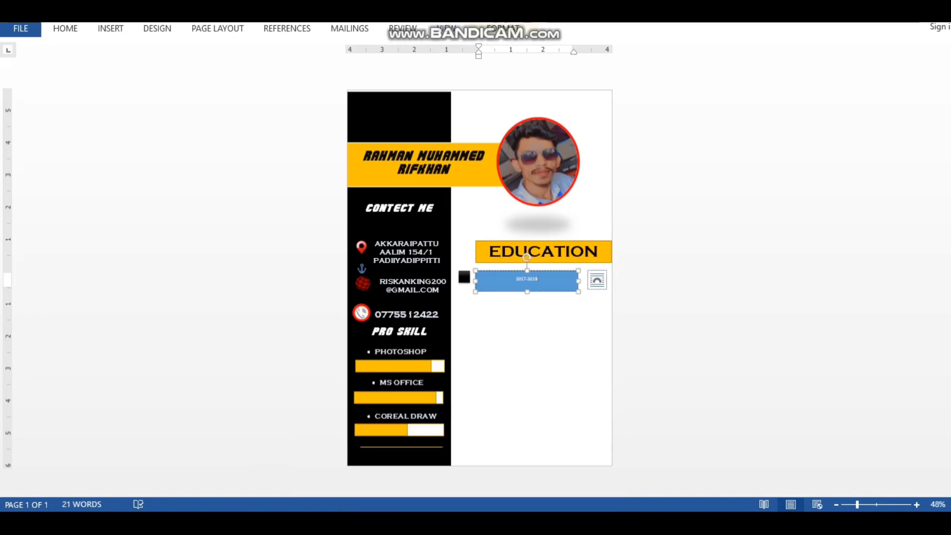
Enlarge the 2017-2019 year text to 18 pt and start a new line below it
double_click(526, 278)
left_click(604, 239)
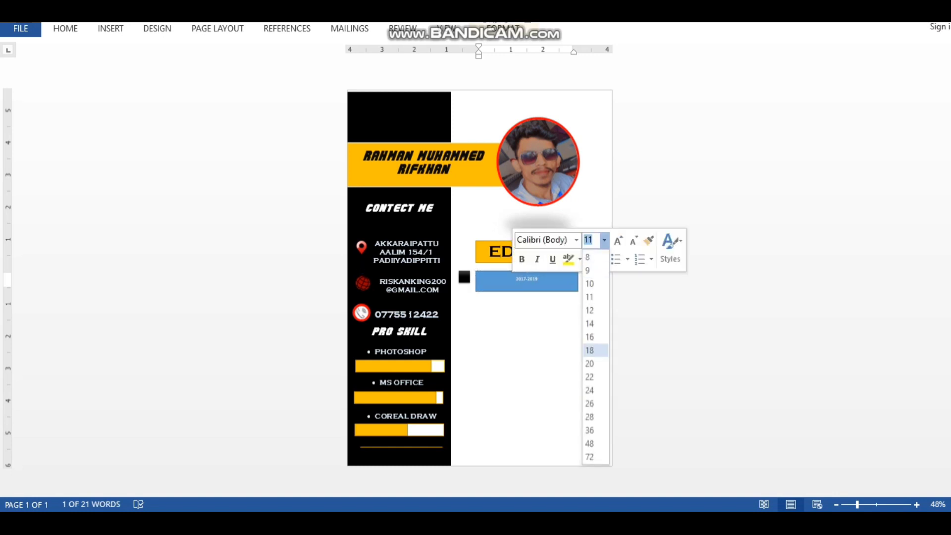
left_click(589, 350)
key("Return")
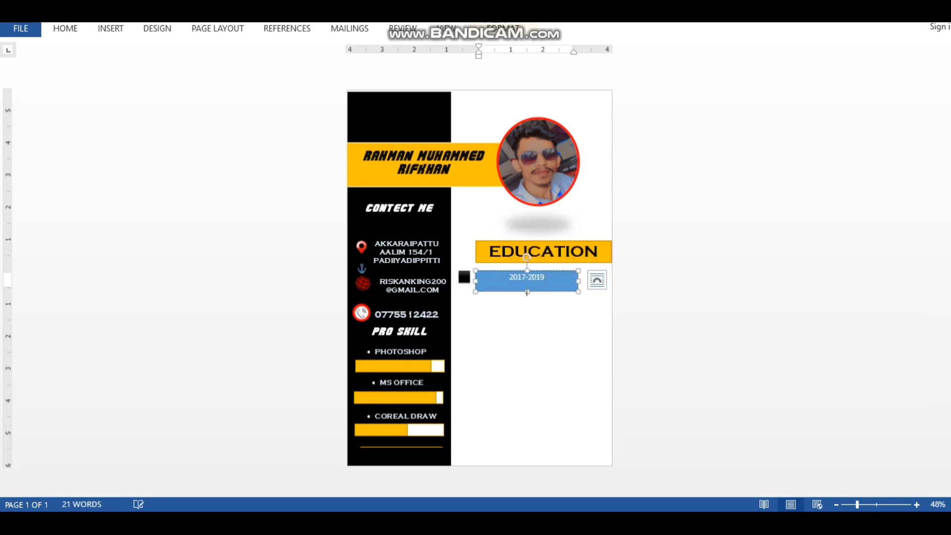
Add AKP MUSLIM CENTREAL COLLEGE beneath the year and stretch the box taller to fit
type("AK")
left_click(518, 291)
left_click_drag(527, 291, 526, 310)
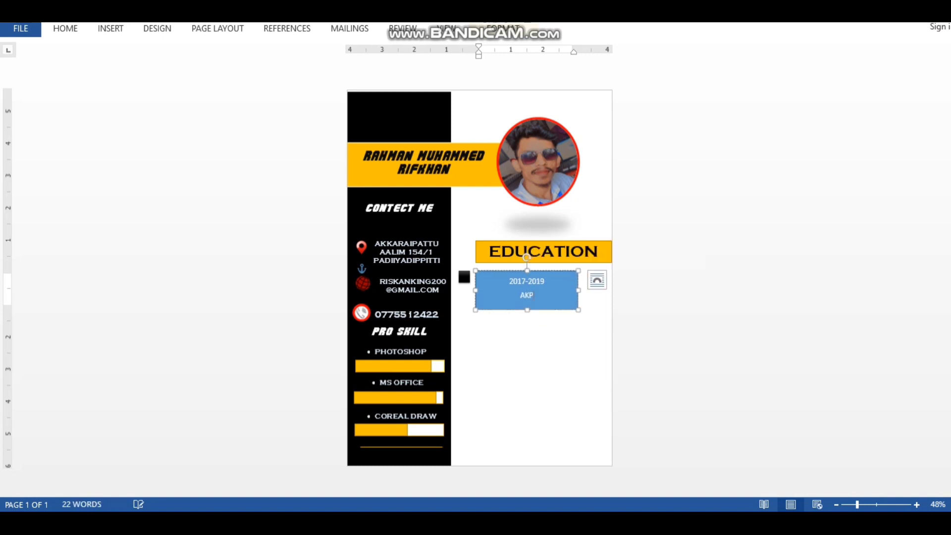
type("MUSLIM CENTREAL COLLEGE")
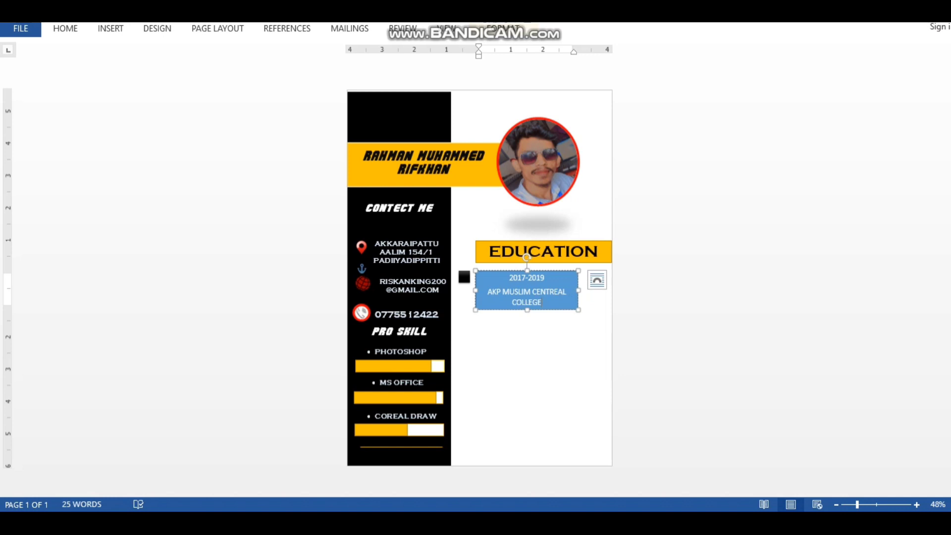
left_click_drag(542, 303, 496, 278)
Turn the entry text black and give the box the white, black-outlined shape style
left_click(583, 256)
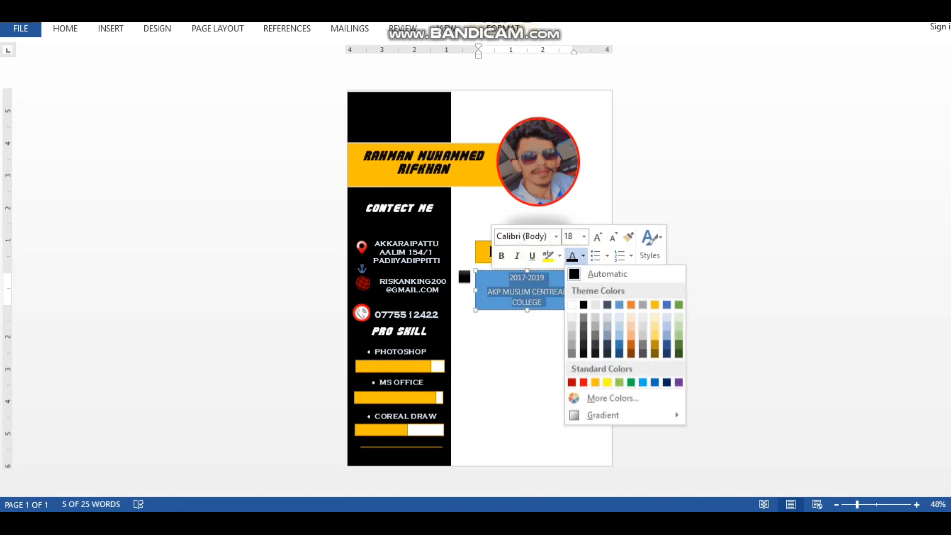
left_click(583, 304)
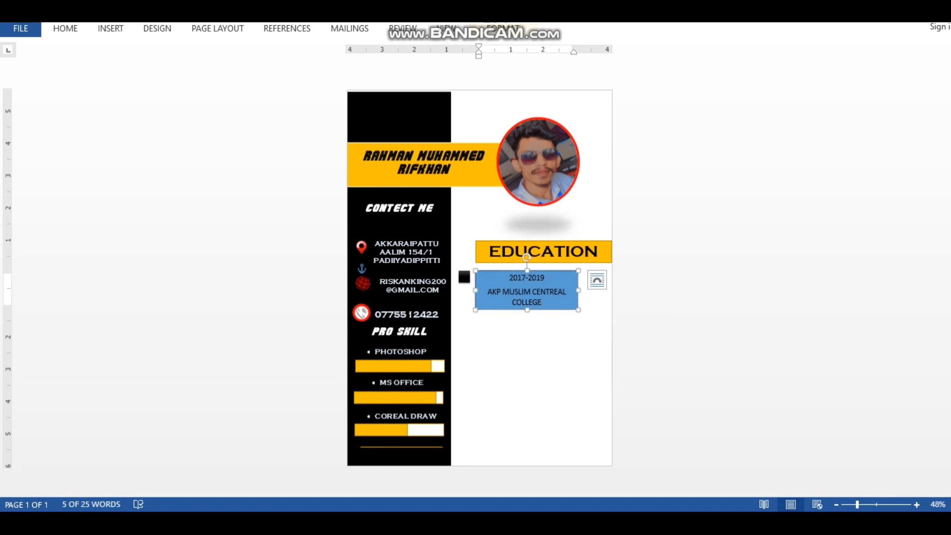
left_click(503, 29)
left_click(305, 77)
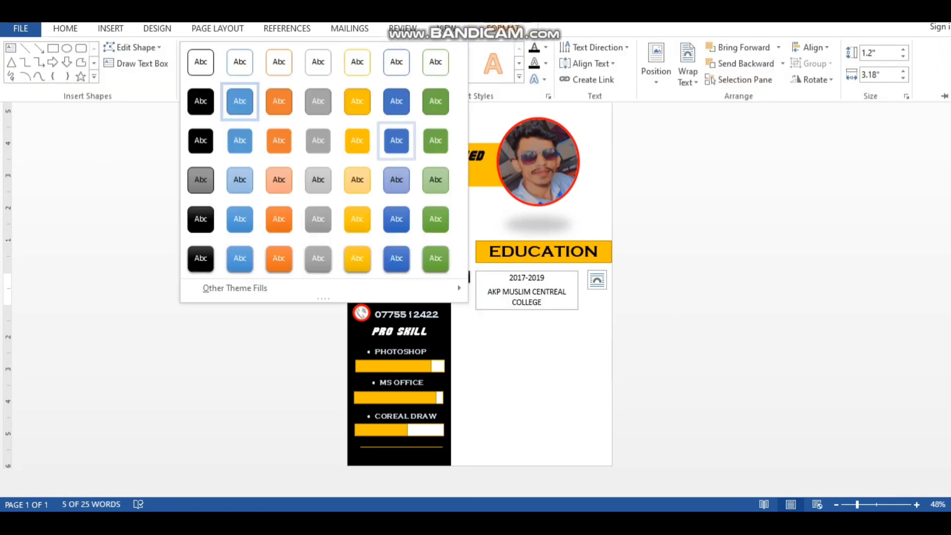
left_click(201, 62)
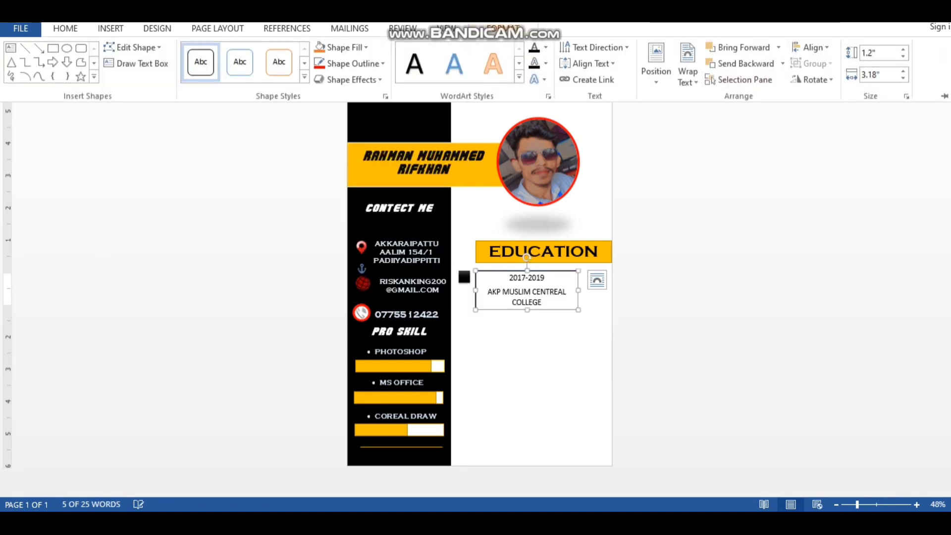
left_click(545, 47)
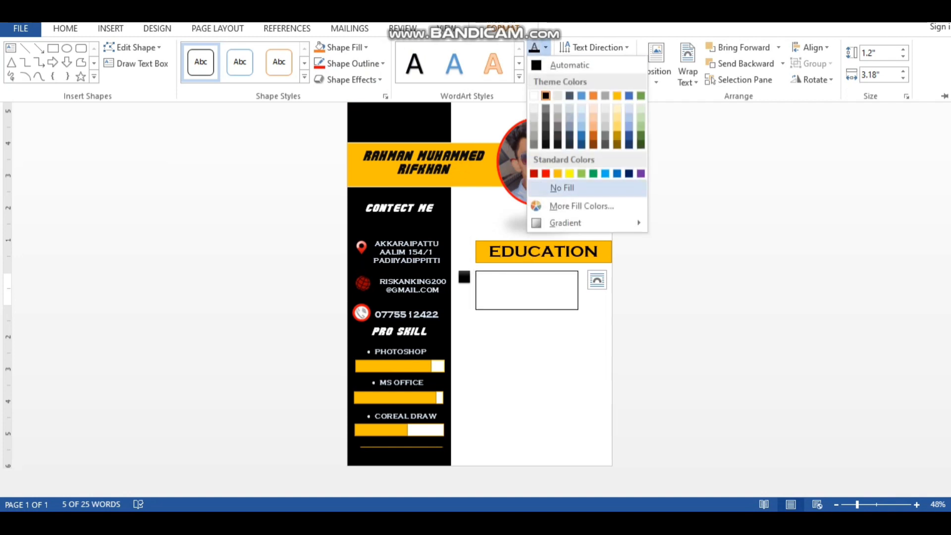
key("Escape")
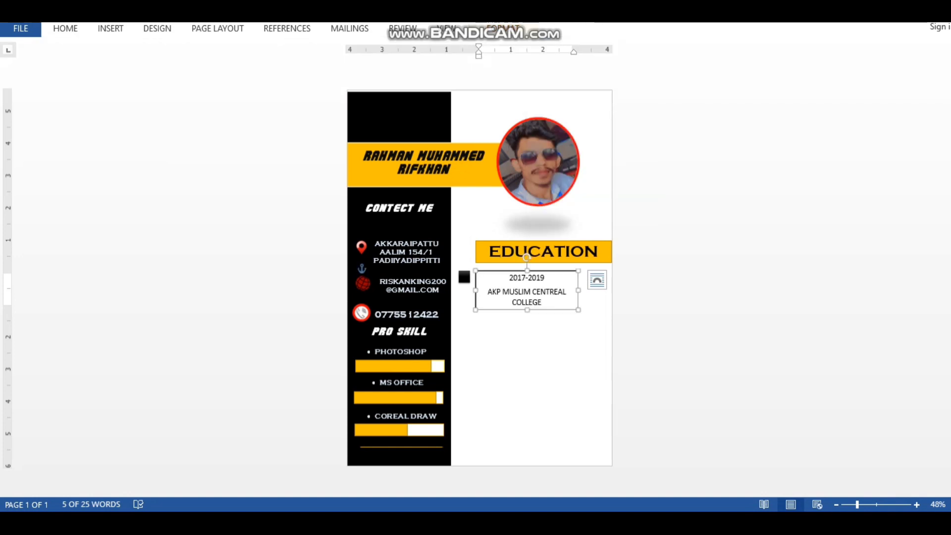
left_click(502, 28)
left_click(545, 63)
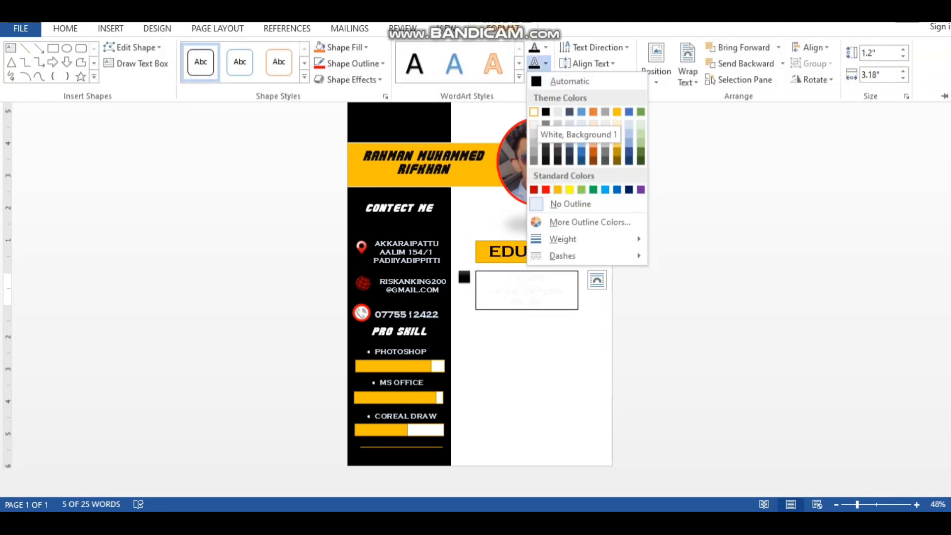
left_click(533, 111)
key("ctrl+z")
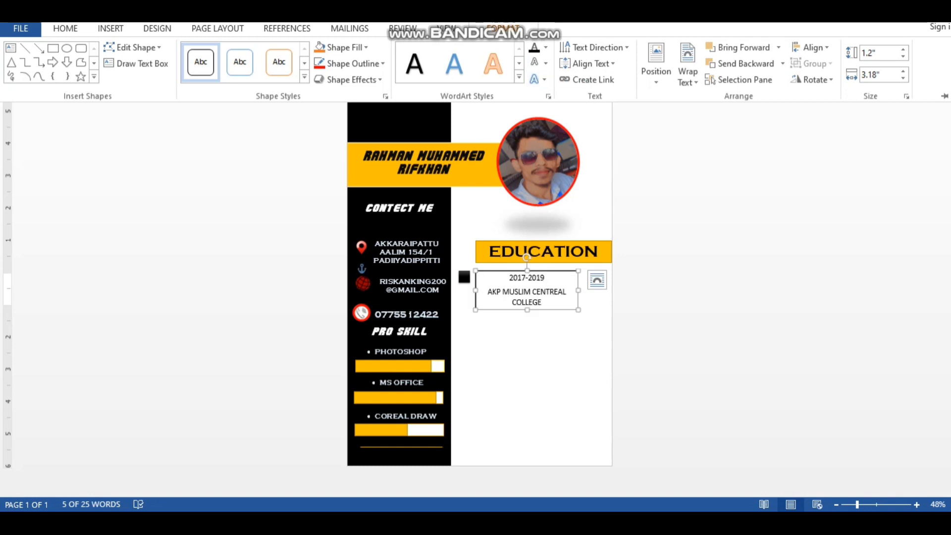
Set the entry box's shape outline to white so its border disappears
left_click(502, 28)
left_click(503, 28)
left_click(304, 77)
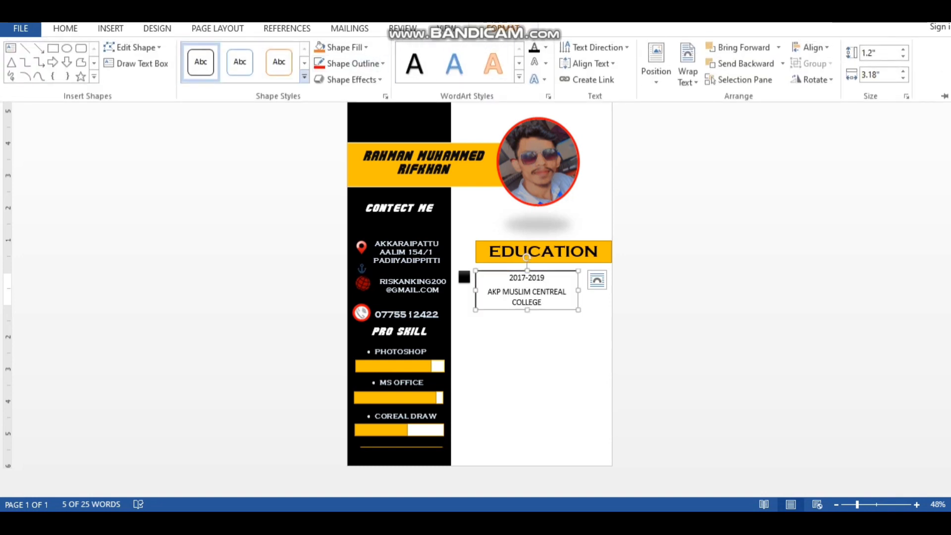
left_click(349, 63)
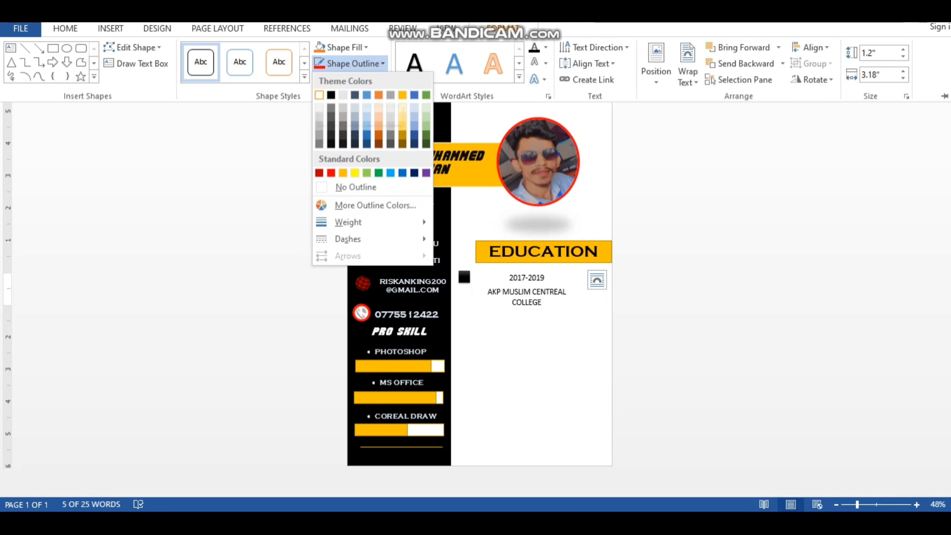
left_click(240, 62)
left_click(305, 77)
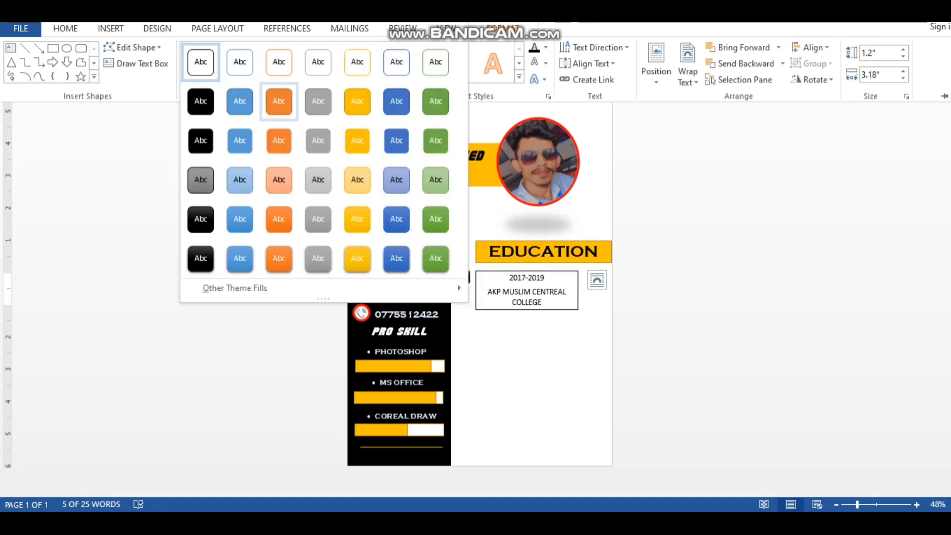
left_click(200, 62)
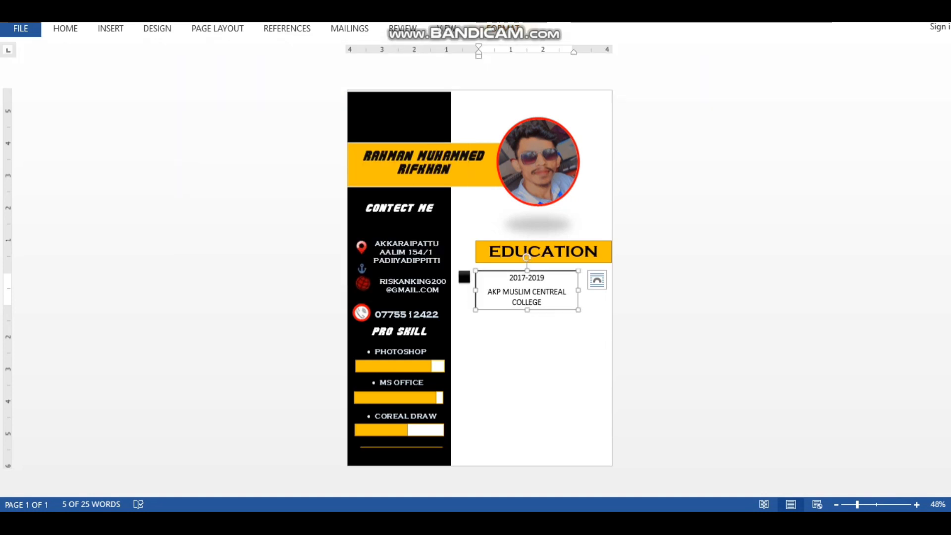
left_click(500, 28)
left_click(350, 64)
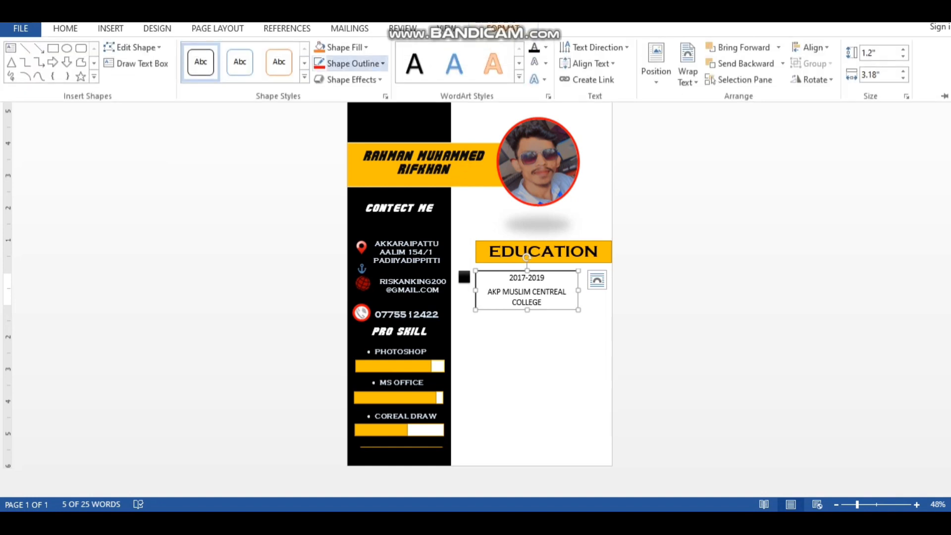
left_click(319, 96)
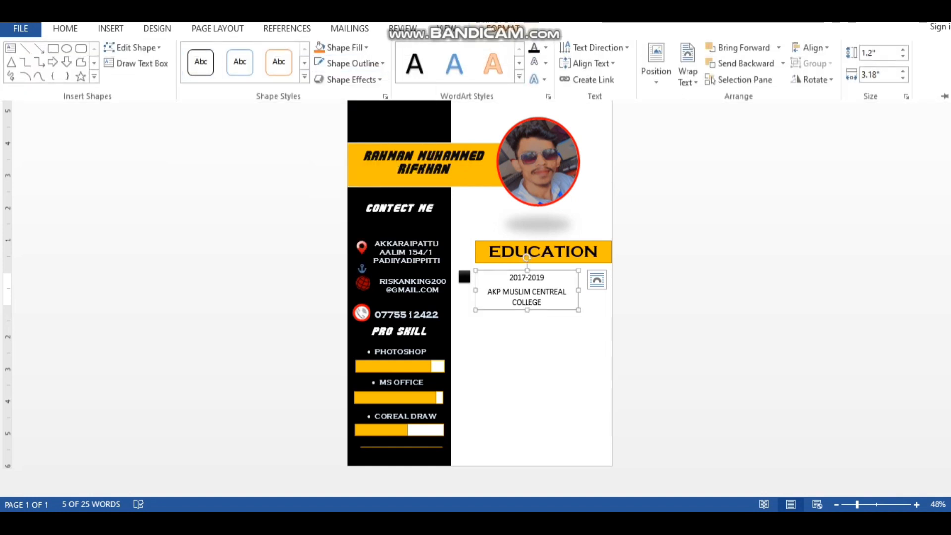
Italicize the 2017-2019 and college text in the entry box
left_click_drag(543, 302, 509, 276)
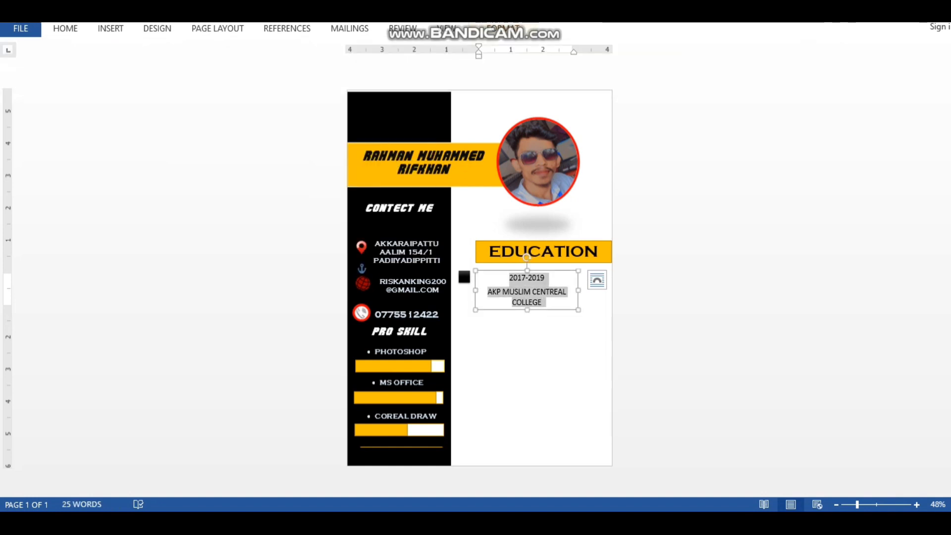
left_click(520, 257)
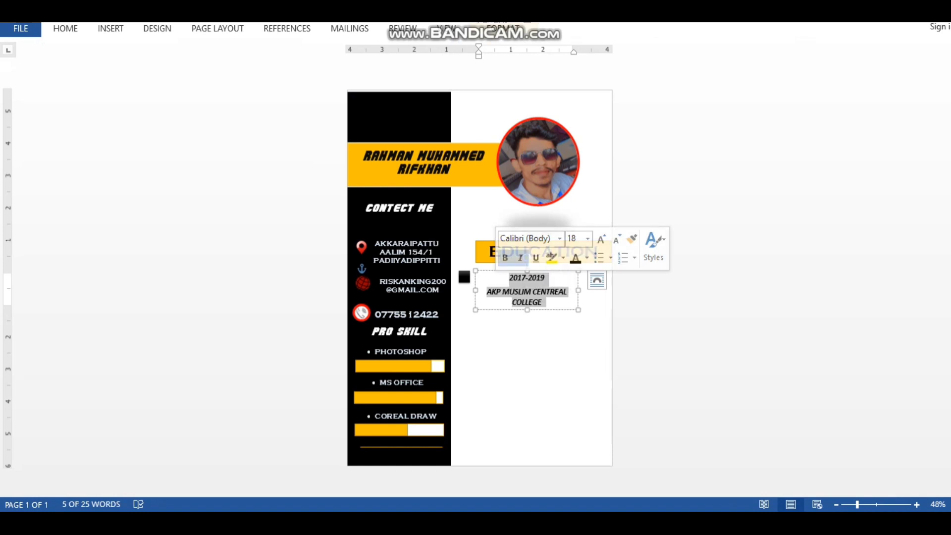
triple_click(516, 278)
left_click(464, 277)
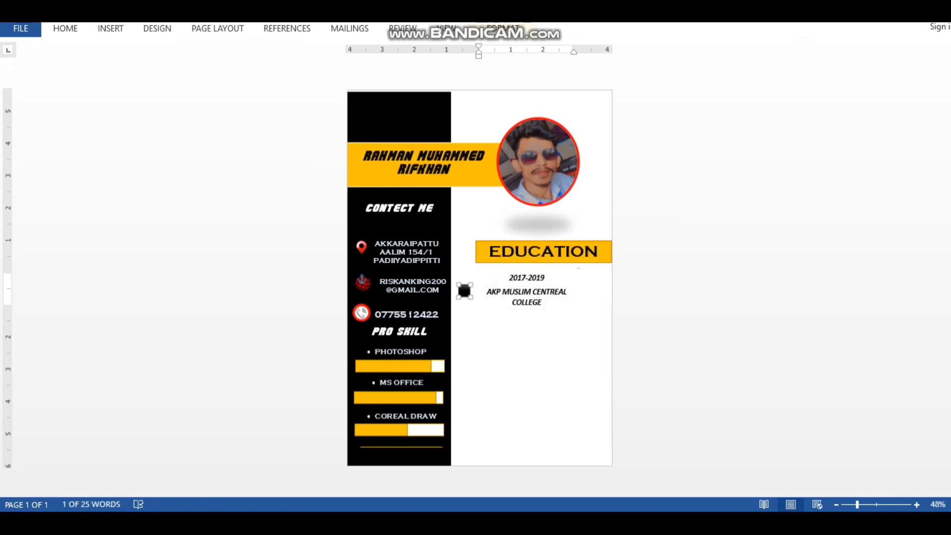
left_click(537, 277)
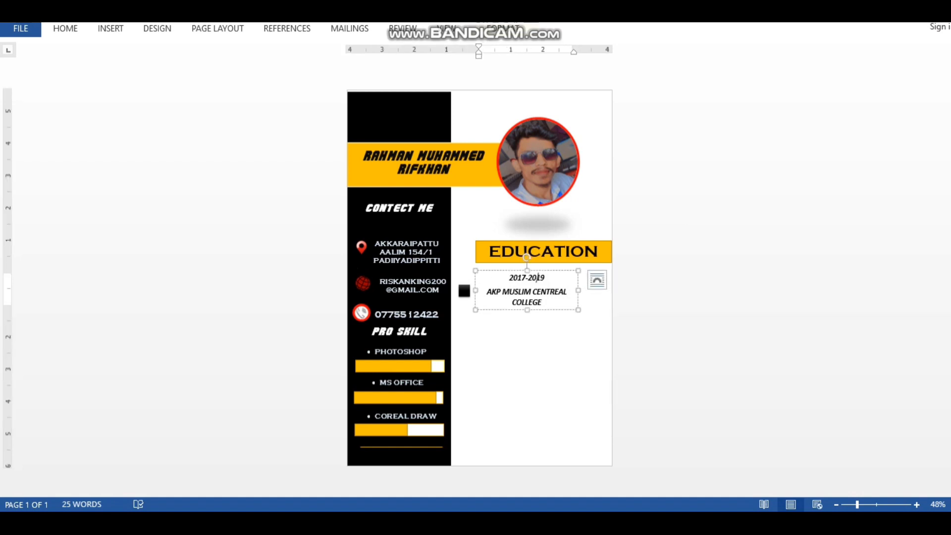
Duplicate the small black square and place the copy below the first square
right_click(465, 291)
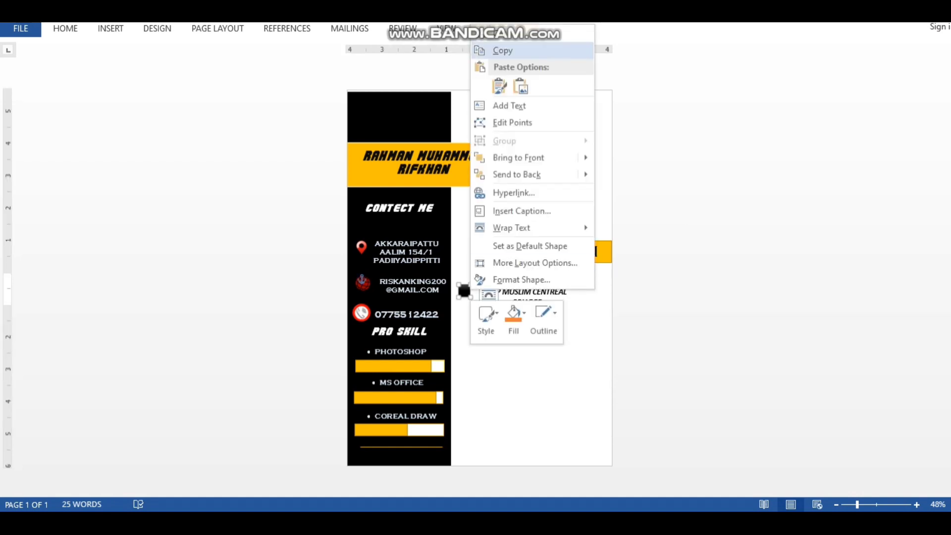
left_click(503, 50)
right_click(408, 95)
left_click(431, 161)
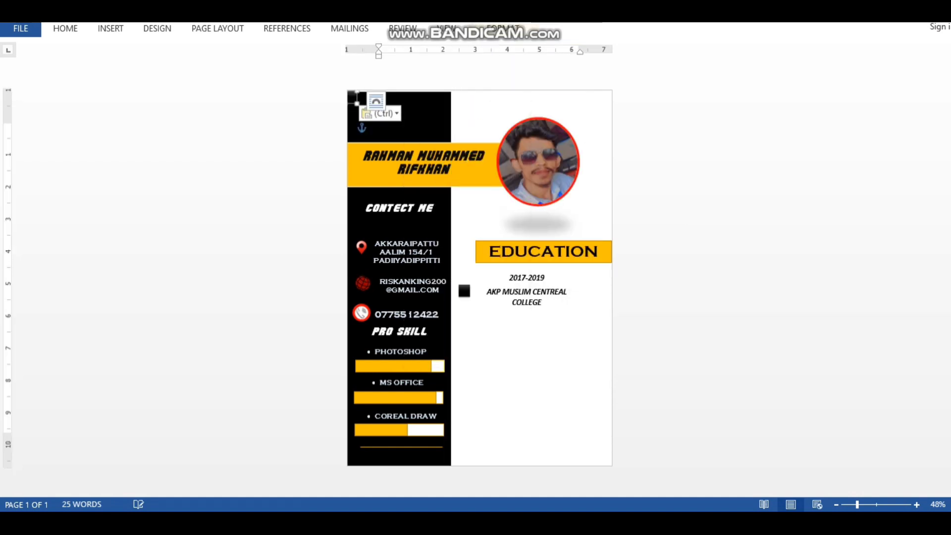
left_click_drag(353, 97, 464, 328)
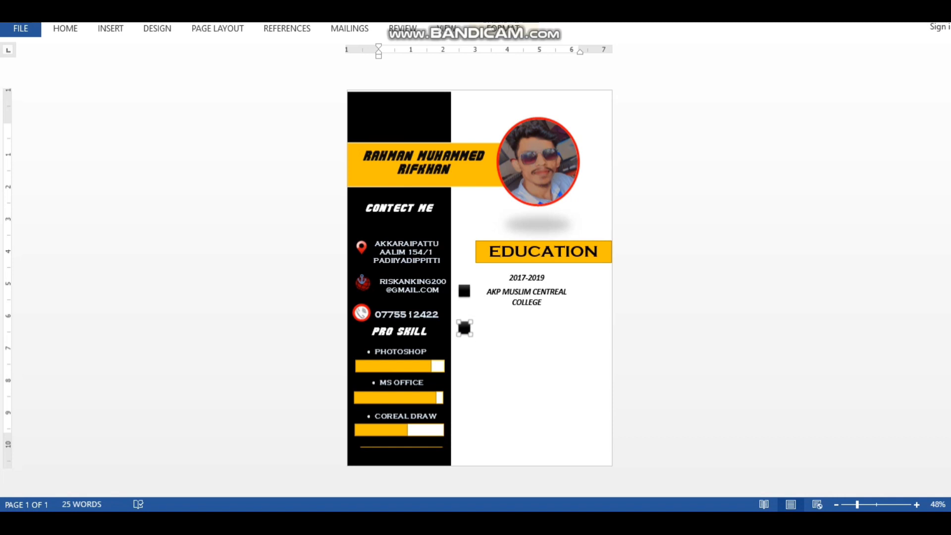
Duplicate the 2017-2019 college entry box and move it beside the second square
left_click(496, 329)
left_click(527, 292)
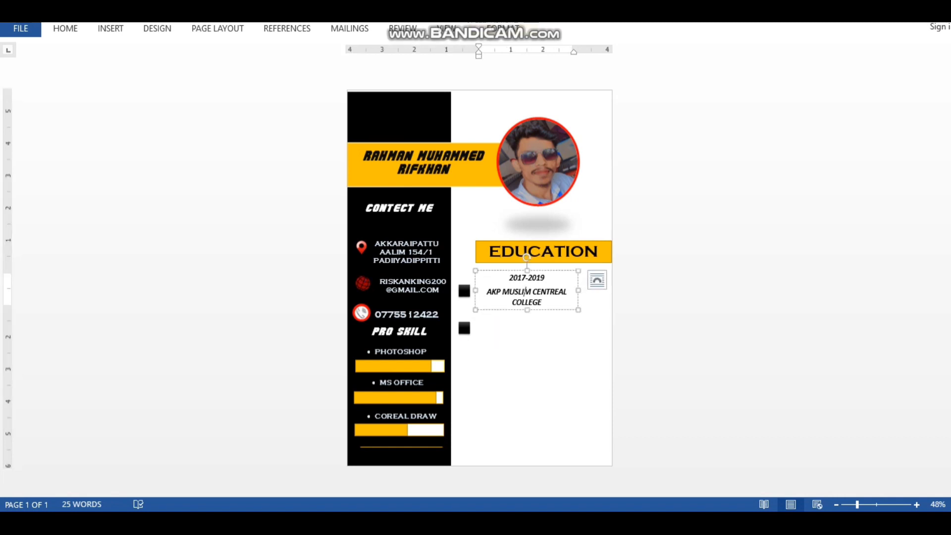
right_click(552, 310)
left_click(584, 68)
right_click(395, 113)
left_click(422, 176)
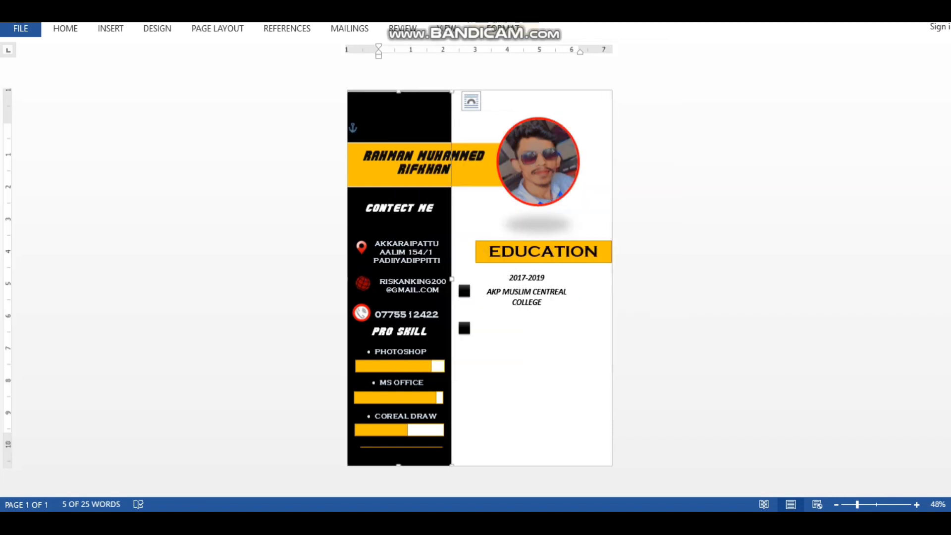
left_click(541, 291)
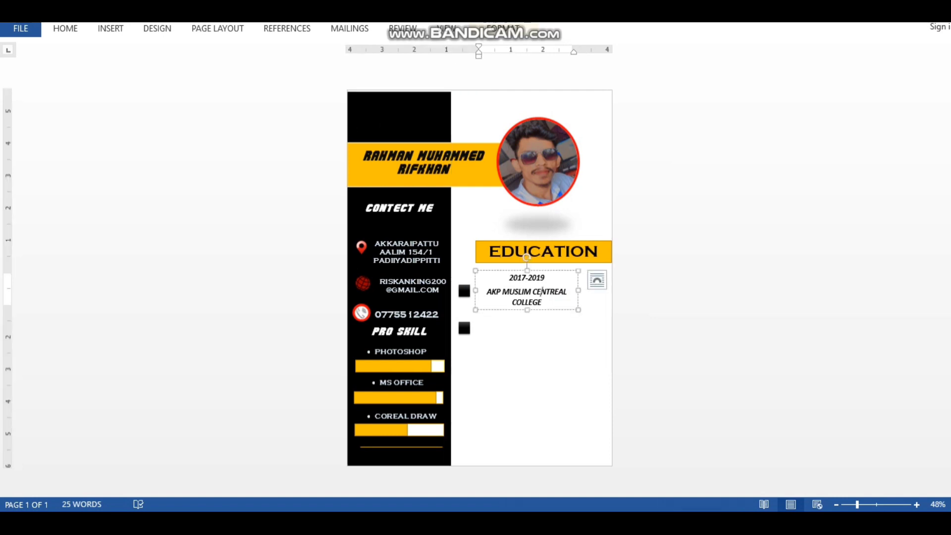
right_click(568, 271)
left_click(600, 31)
right_click(421, 105)
left_click(450, 167)
left_click_drag(397, 79, 527, 296)
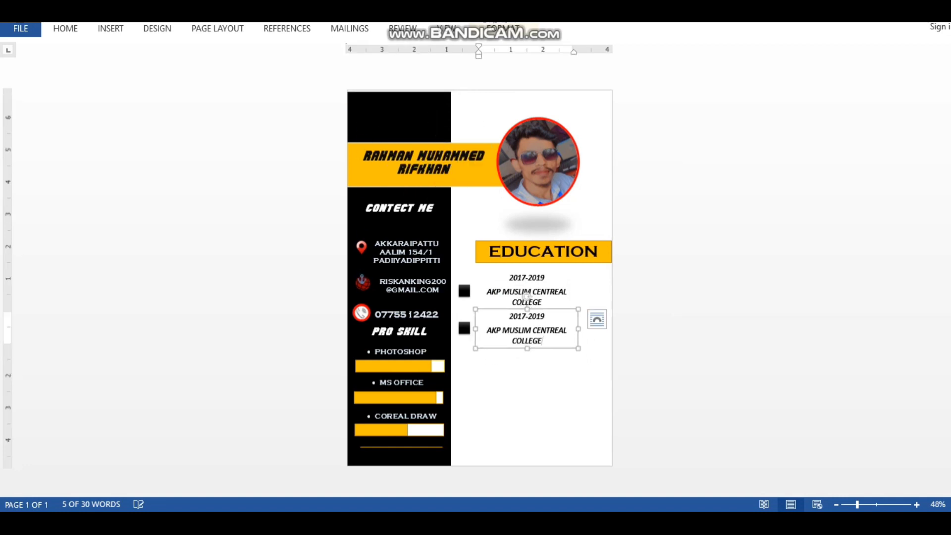
Change the copied entry's years to 2020-2023
left_click_drag(545, 341, 509, 316)
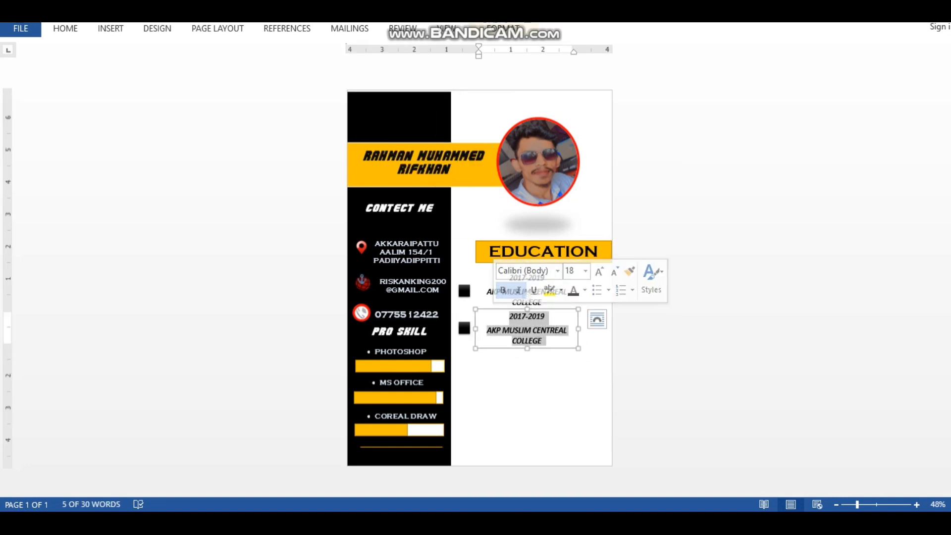
left_click(537, 315)
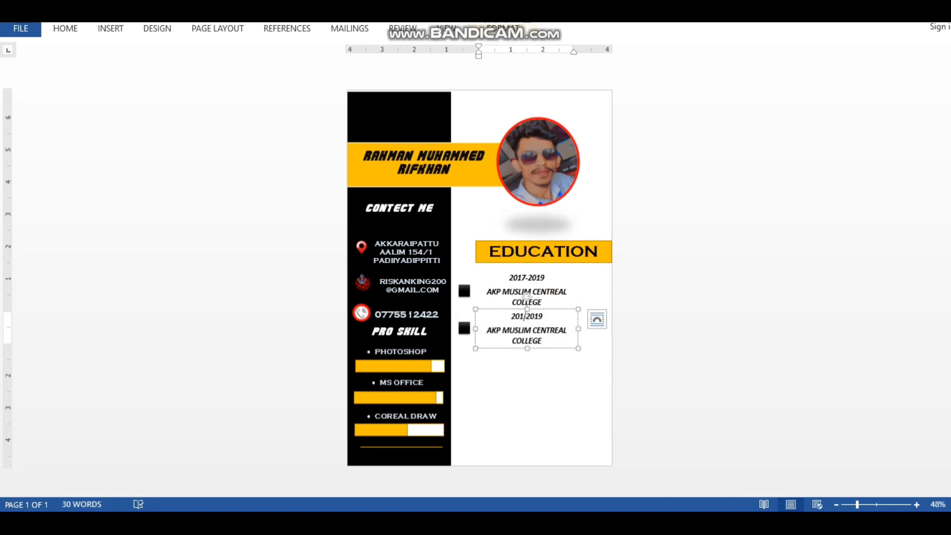
type("20")
key("BackSpace")
key("BackSpace")
type("23")
Replace the college name with EC NATIONS COLLEGE
left_click_drag(568, 330, 487, 330)
key("BackSpace")
type("EC N")
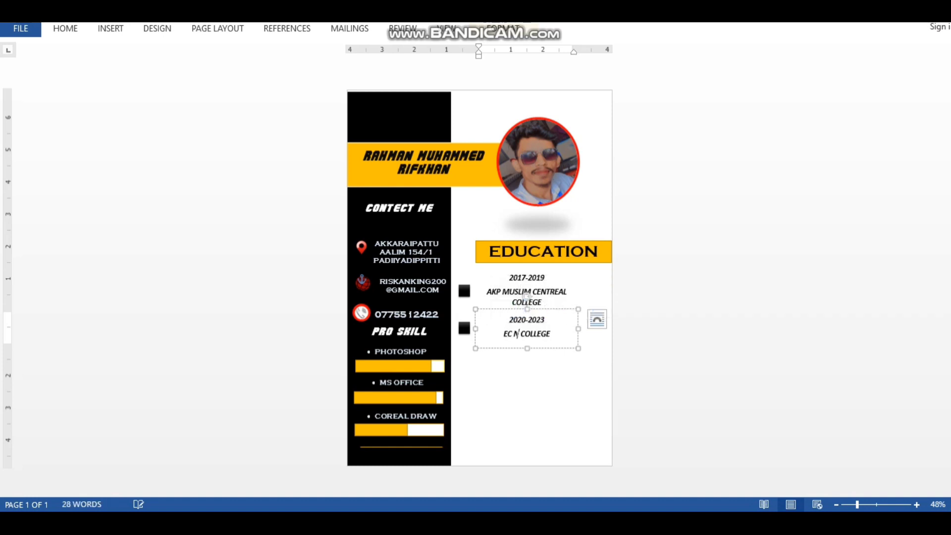
type("ATIONS")
key("End")
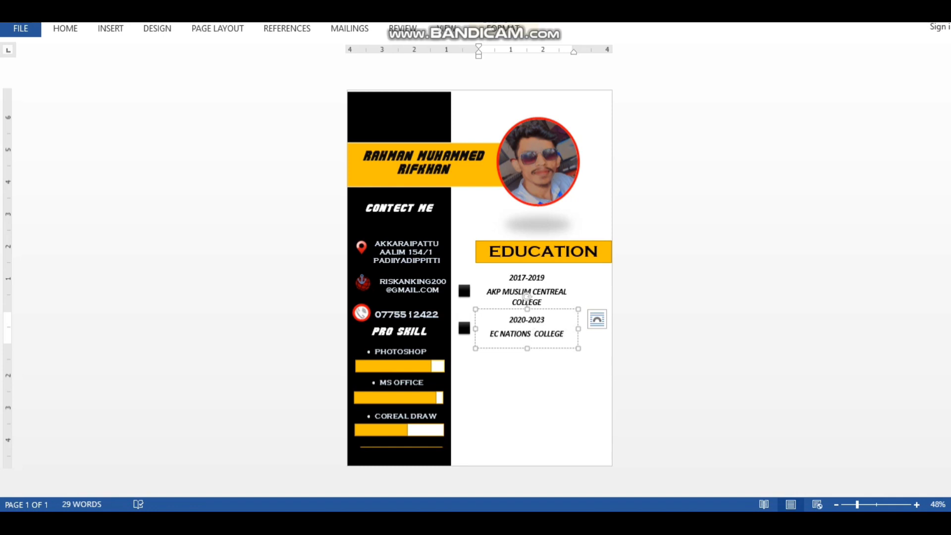
right_click(531, 337)
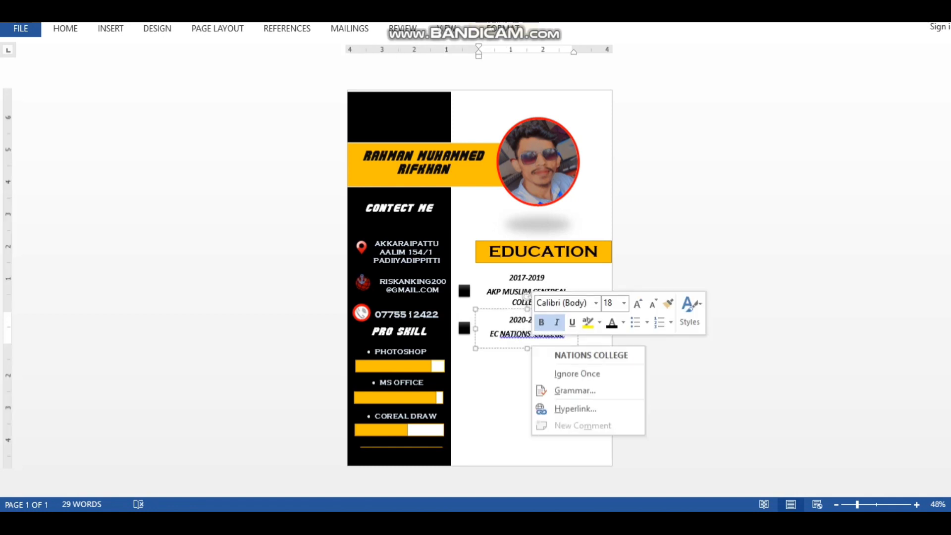
key("Escape")
left_click(530, 401)
left_click(459, 523)
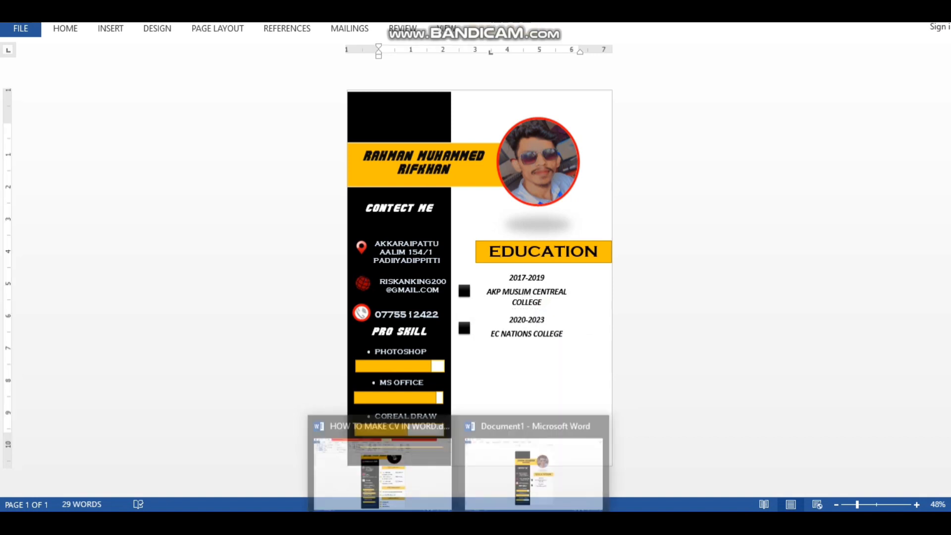
left_click(384, 463)
left_click(556, 344)
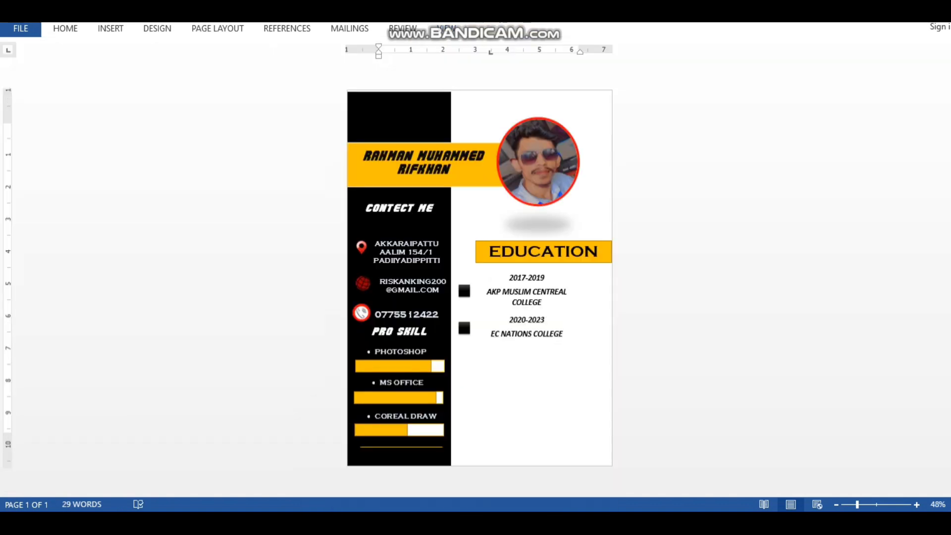
left_click(609, 243)
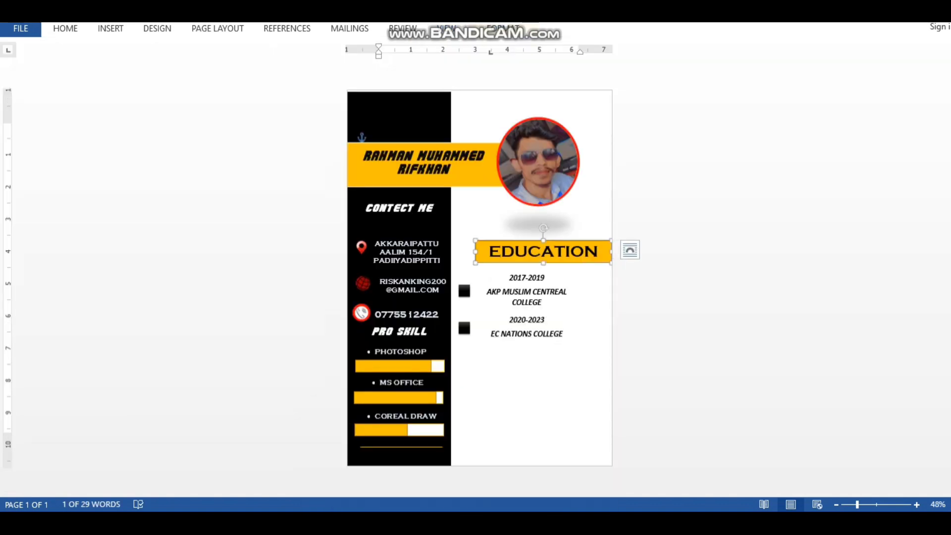
right_click(609, 244)
left_click(641, 272)
right_click(441, 111)
Paste a copy of the EDUCATION heading below the EC NATIONS COLLEGE entry
left_click(471, 174)
key("ctrl+v")
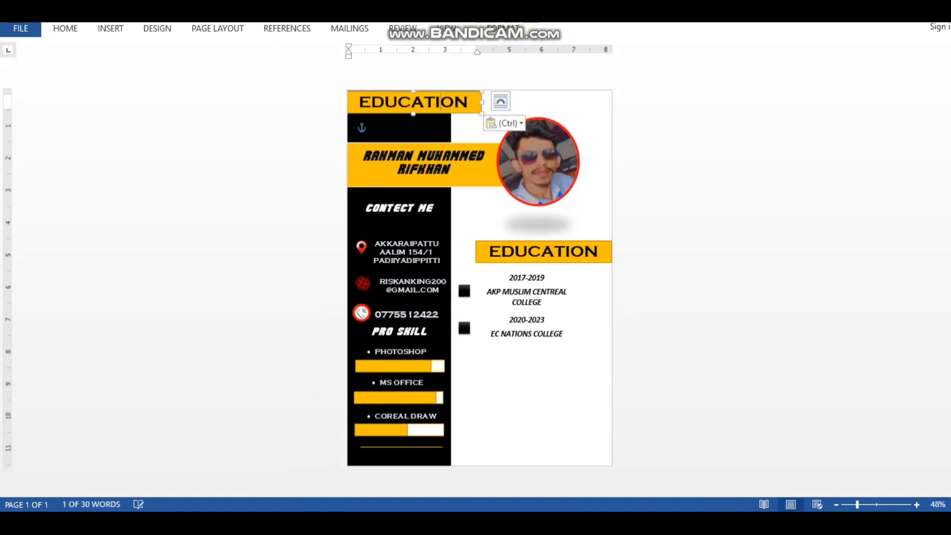
left_click_drag(407, 101, 543, 356)
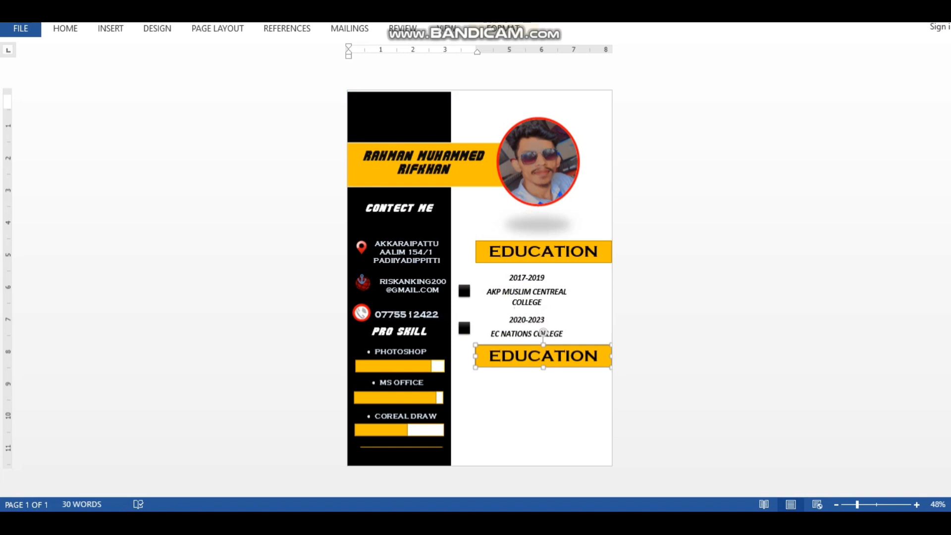
Set the upper EDUCATION heading to 32 pt and shorten its box to fit
left_click(543, 252)
left_click_drag(544, 263, 543, 266)
double_click(543, 251)
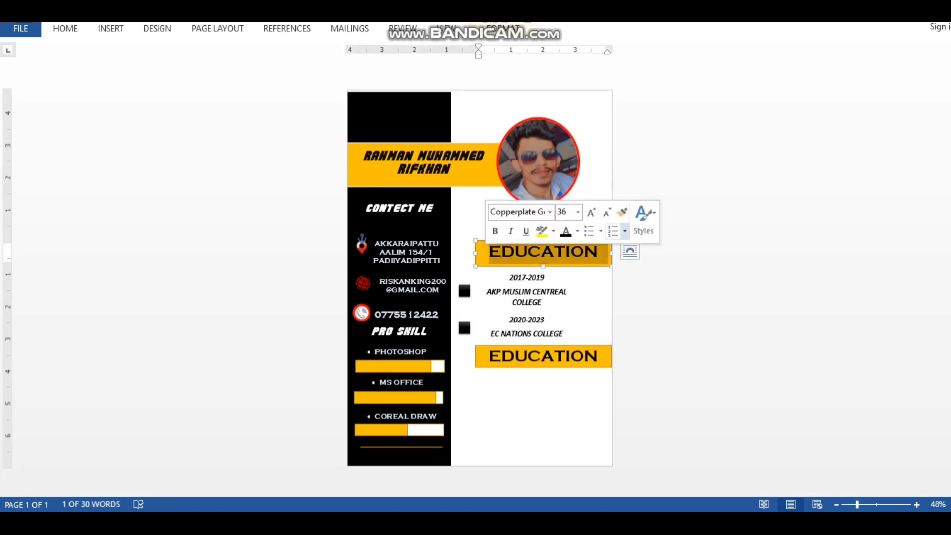
left_click(577, 212)
type("32")
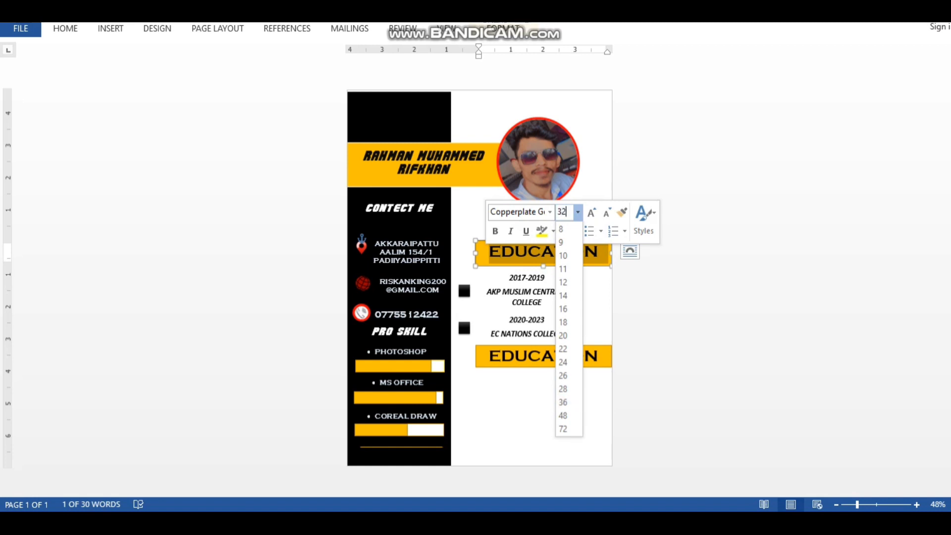
key("Return")
left_click(543, 266)
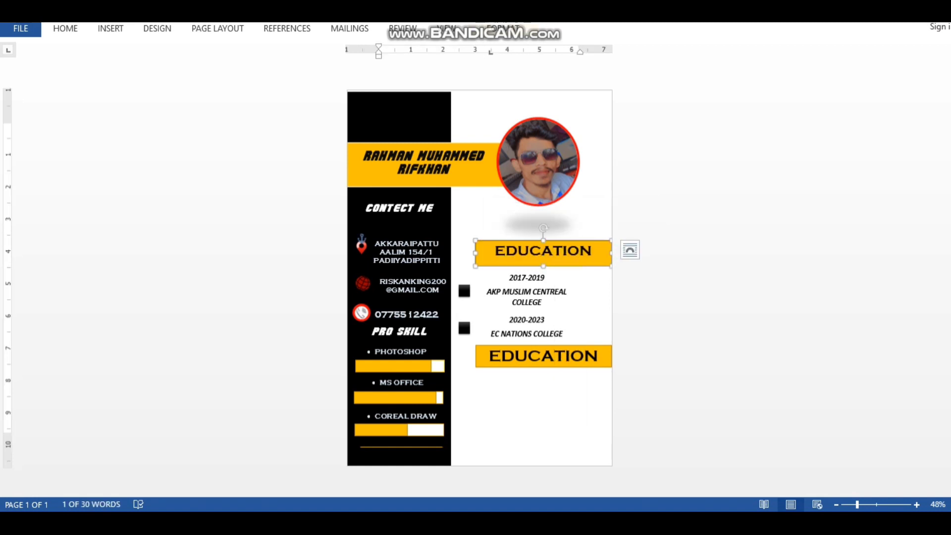
left_click_drag(544, 266, 543, 262)
Set the lower heading copy's text to 32 pt as well
left_click(543, 356)
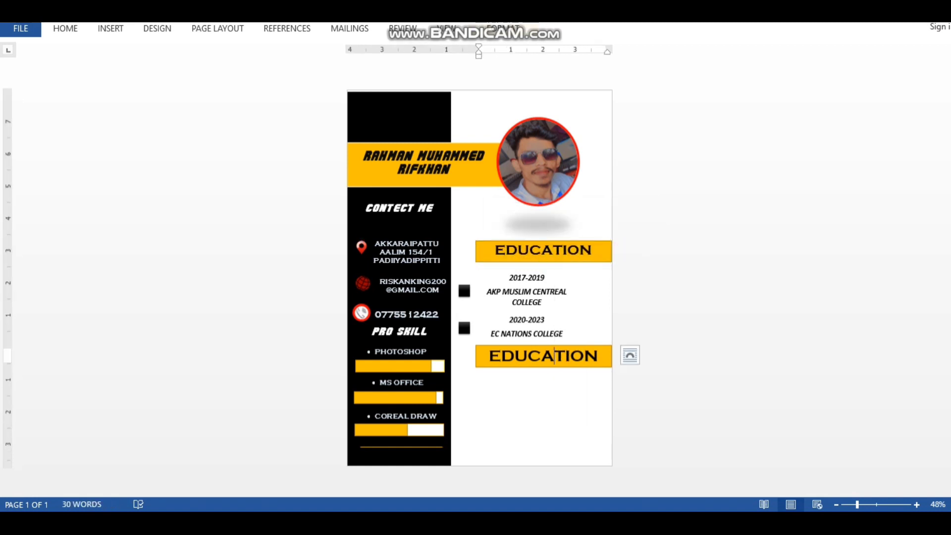
left_click_drag(599, 356, 489, 356)
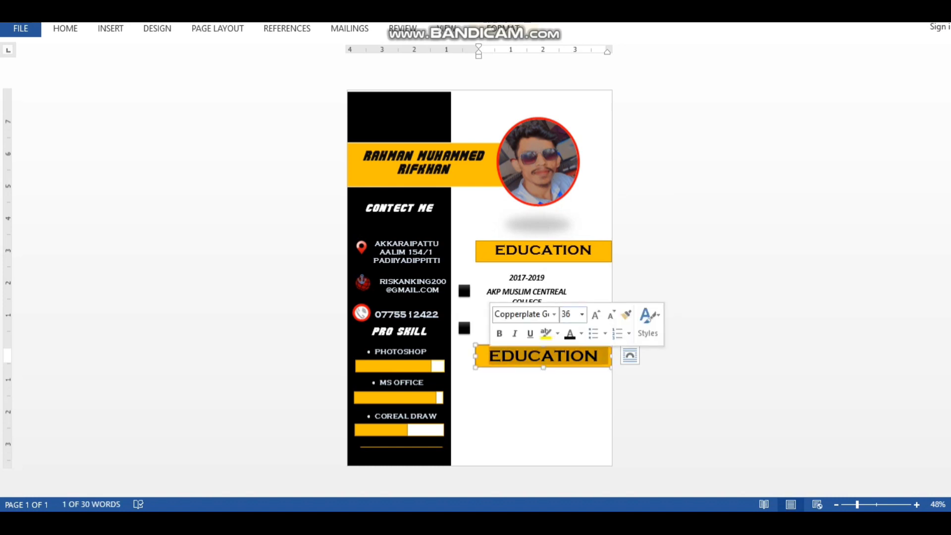
left_click(566, 314)
type("32")
key("Return")
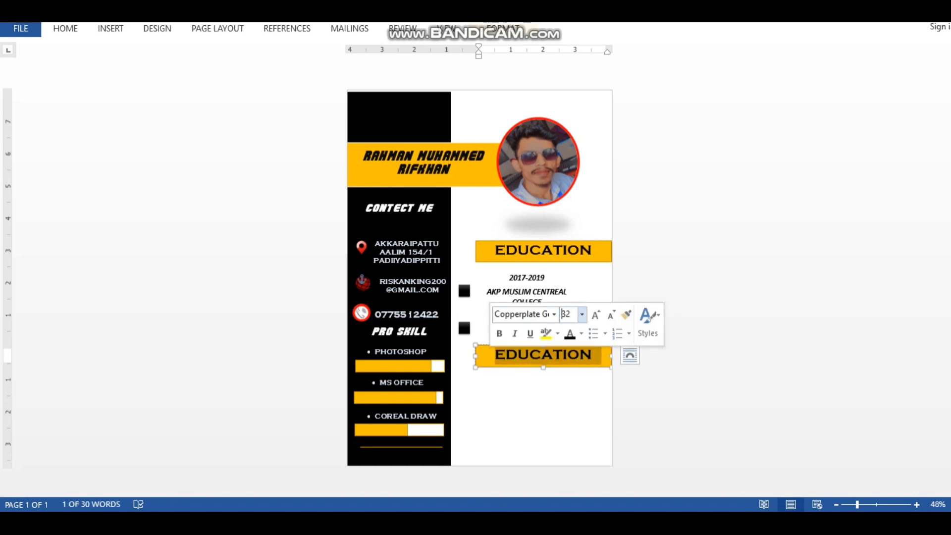
Rename the copied heading to EXPERIANCE and adjust its box height
type("EX")
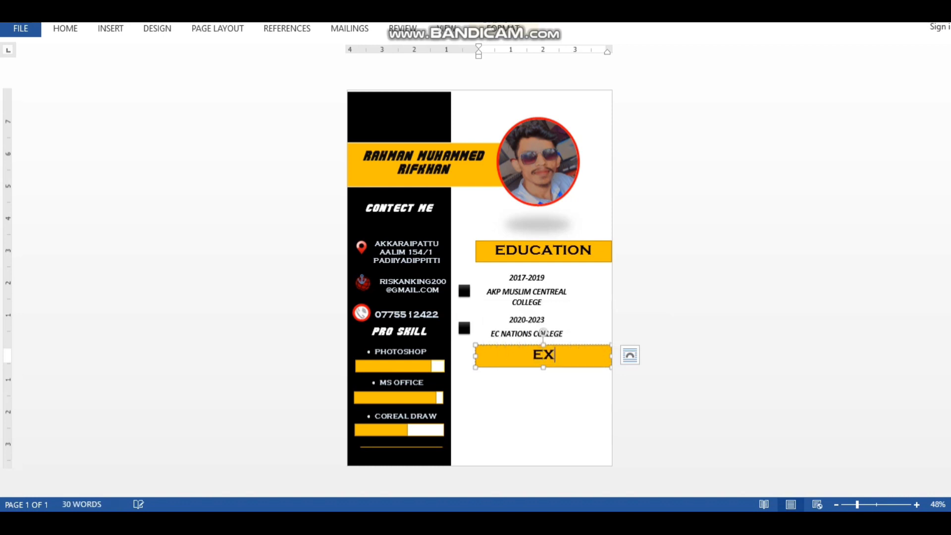
type("PERIANCE")
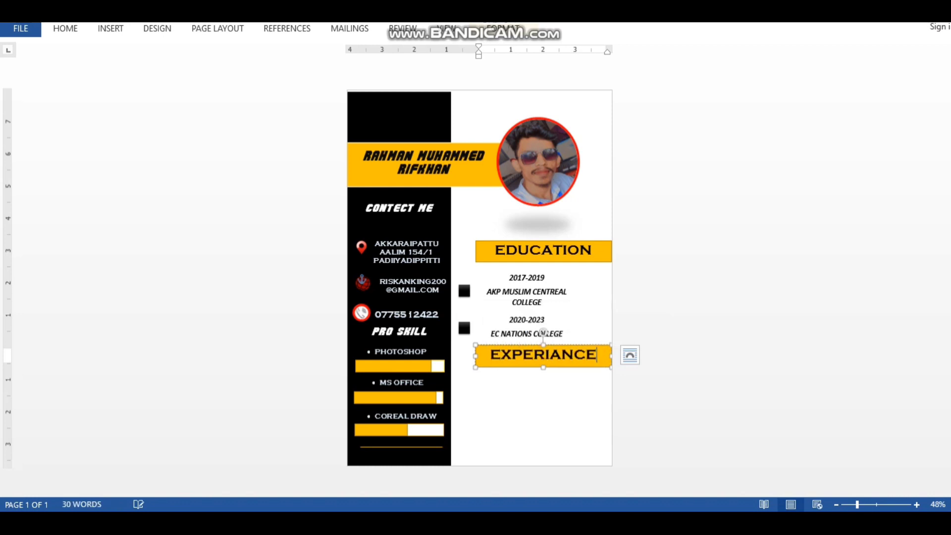
left_click(544, 374)
left_click(543, 367)
left_click_drag(544, 366, 543, 361)
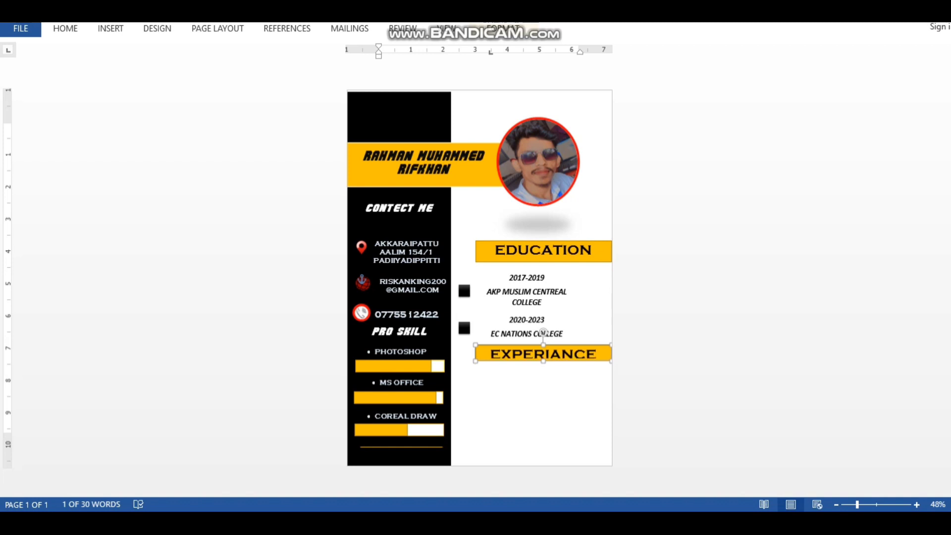
left_click_drag(544, 361, 544, 365)
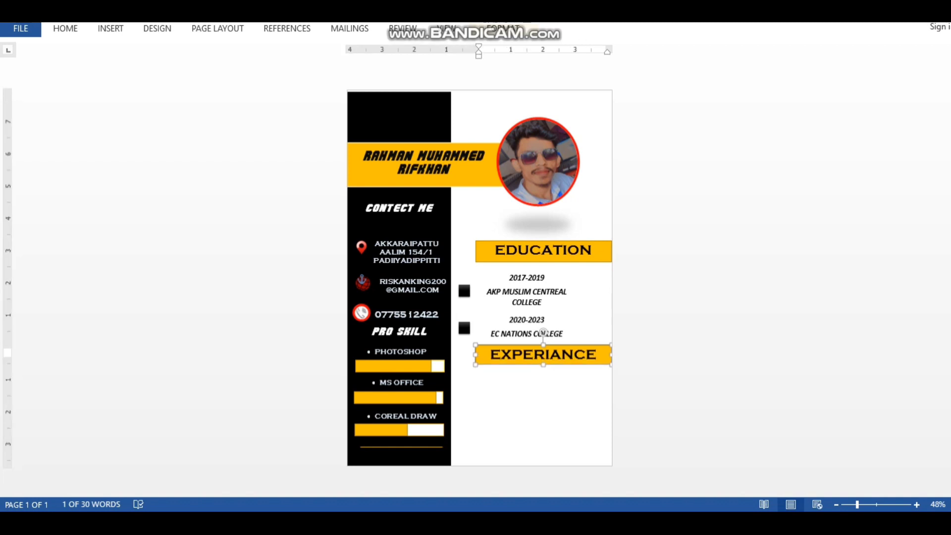
Tweak the EDUCATION heading box height and bring the CV window back to front
left_click(490, 275)
left_click(530, 262)
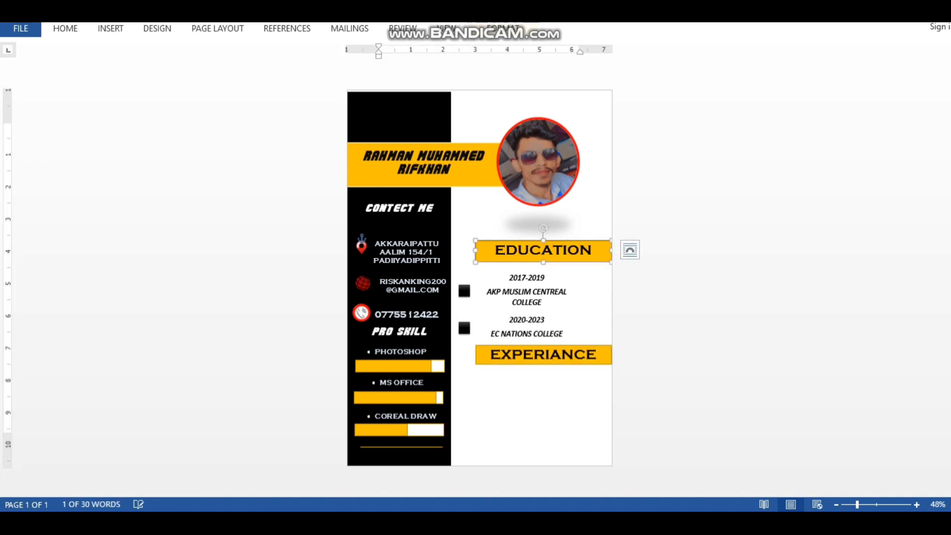
left_click_drag(543, 262, 544, 259)
left_click(544, 252)
left_click(540, 267)
left_click(537, 256)
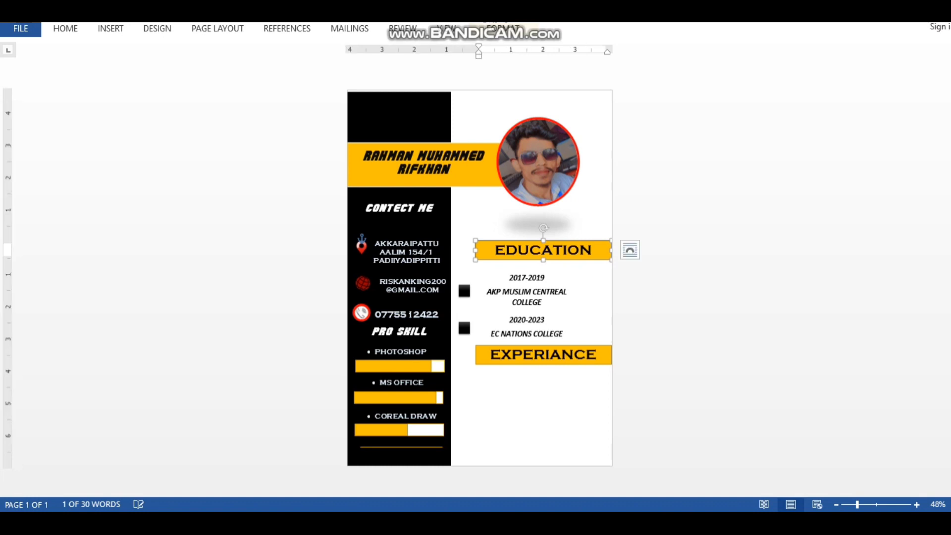
left_click(490, 276)
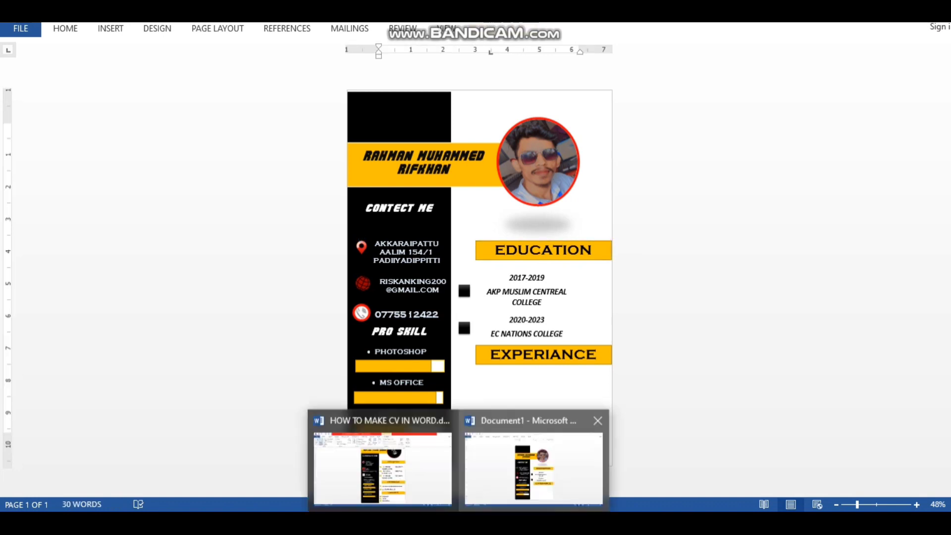
left_click(382, 461)
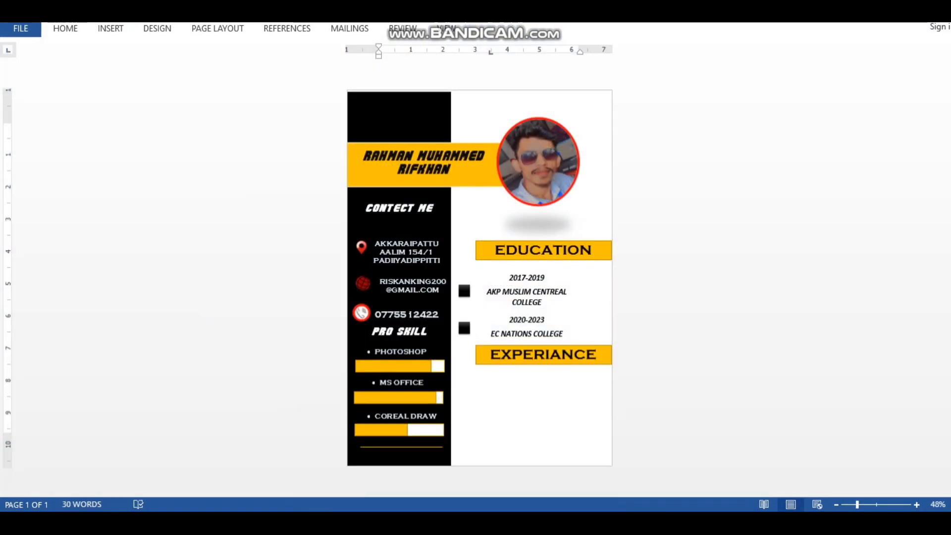
left_click(464, 328)
Copy a black square bullet and place it below the EXPERIANCE heading
right_click(464, 328)
left_click(499, 84)
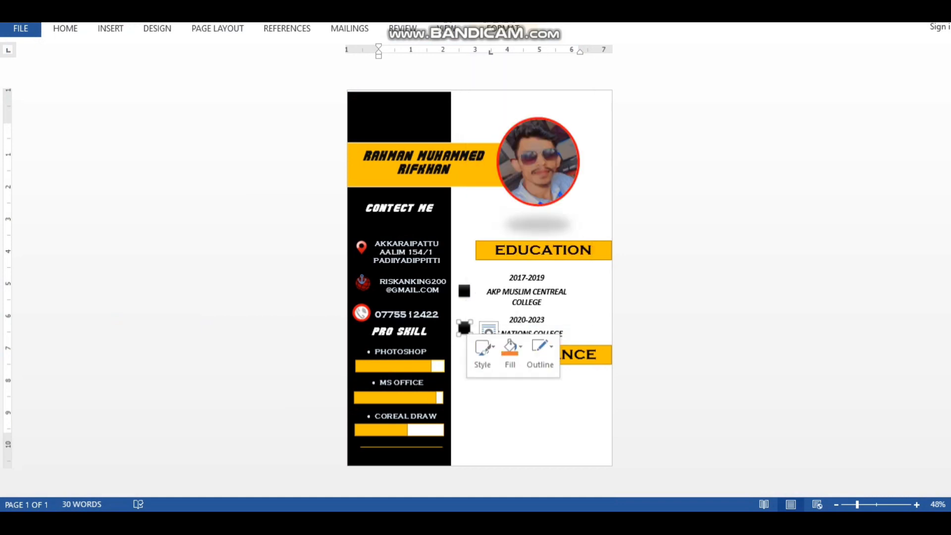
right_click(410, 105)
left_click(438, 164)
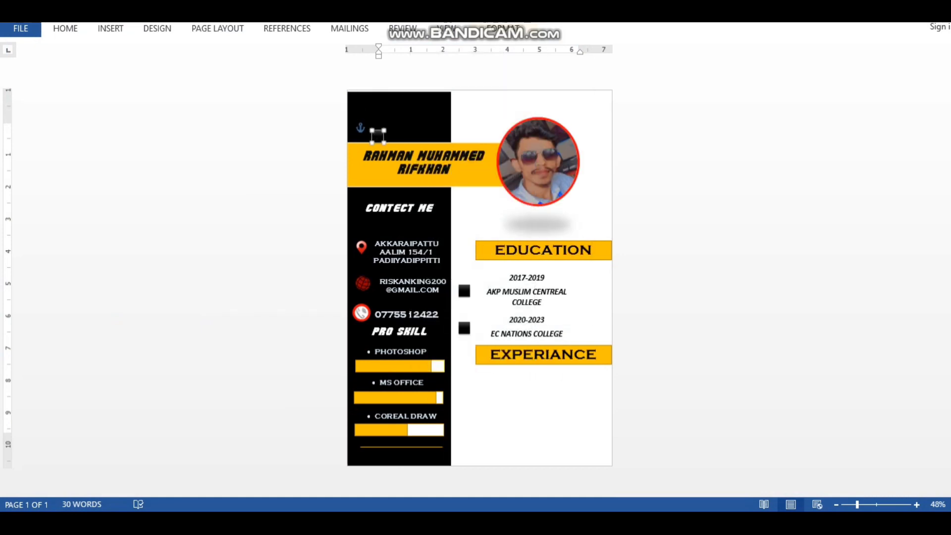
left_click_drag(378, 136, 465, 385)
Copy the 2017-2019 text box and place it beside the new bullet under EXPERIANCE
left_click(491, 276)
right_click(556, 310)
left_click(588, 70)
right_click(390, 105)
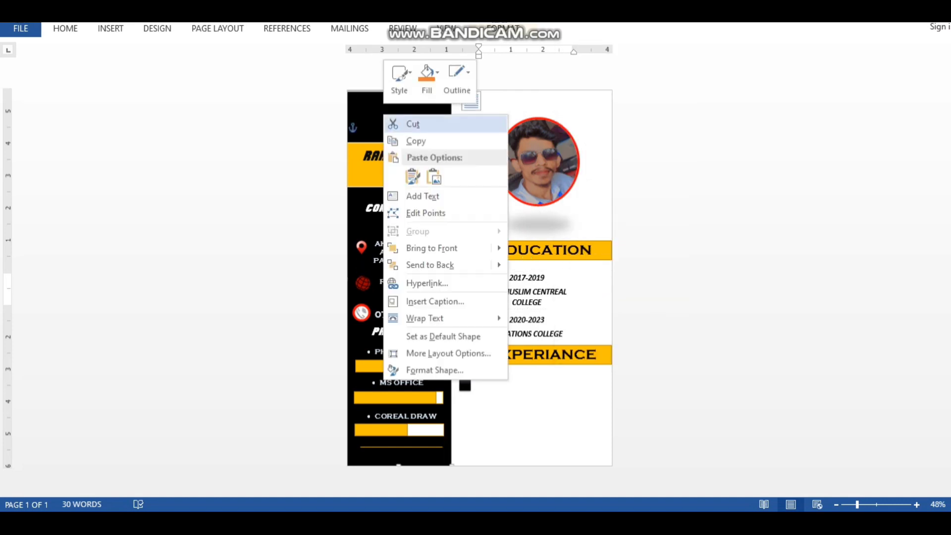
left_click(410, 174)
left_click_drag(398, 100, 504, 377)
Replace its text with ELECTRIAL TECNICIAN HAVE 6MONTH, reordering the words and fitting the box
key("Delete")
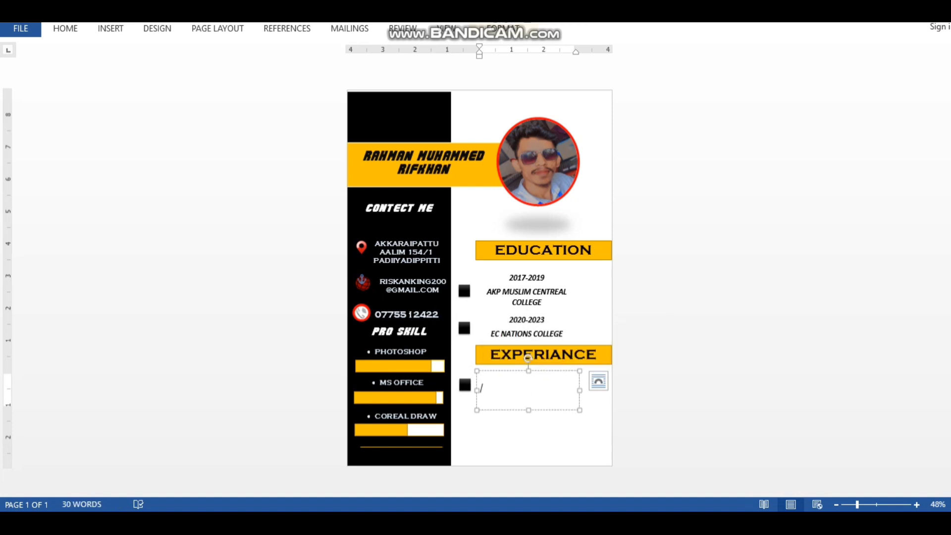
type("MANAGER")
key("ctrl+BackSpace")
type("TECNICIAN ELECTRIAL HAVE 6M")
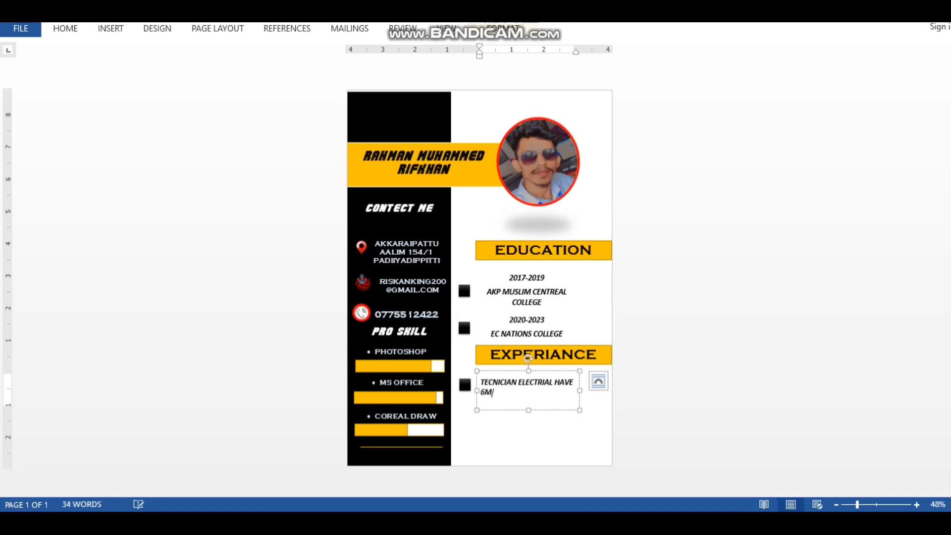
type("ONTH")
left_click_drag(529, 410, 529, 398)
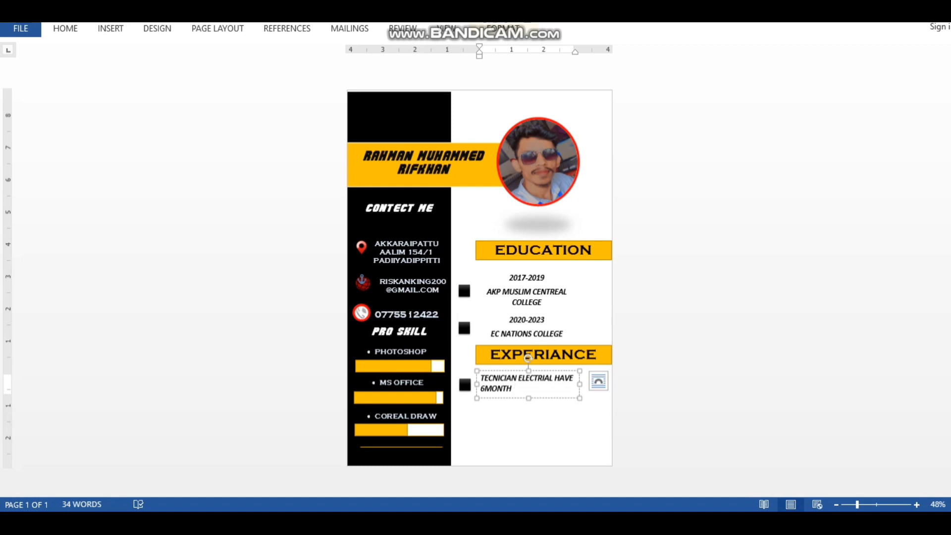
left_click_drag(519, 377, 480, 377)
key("BackSpace")
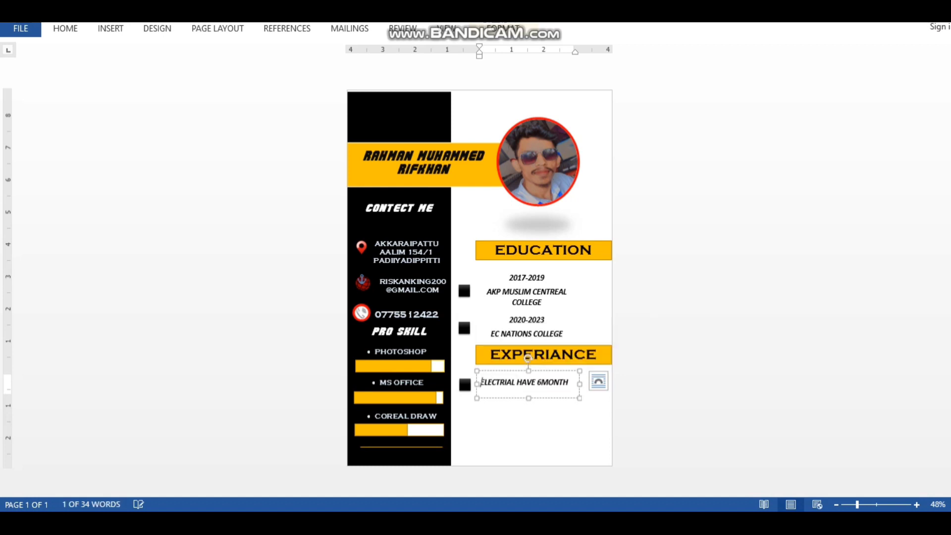
type("TECNICIAN")
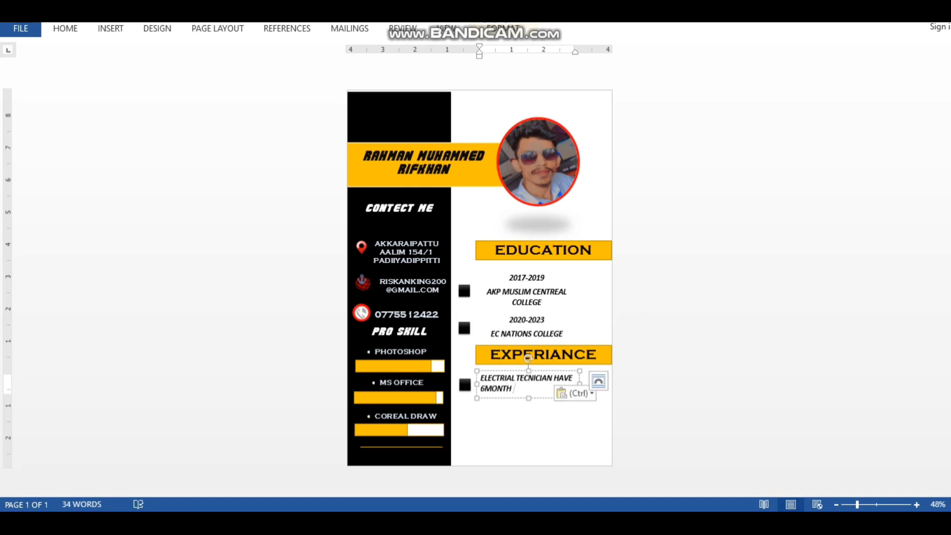
Add another black square bullet below the first experience bullet
type("EXPERIANCE")
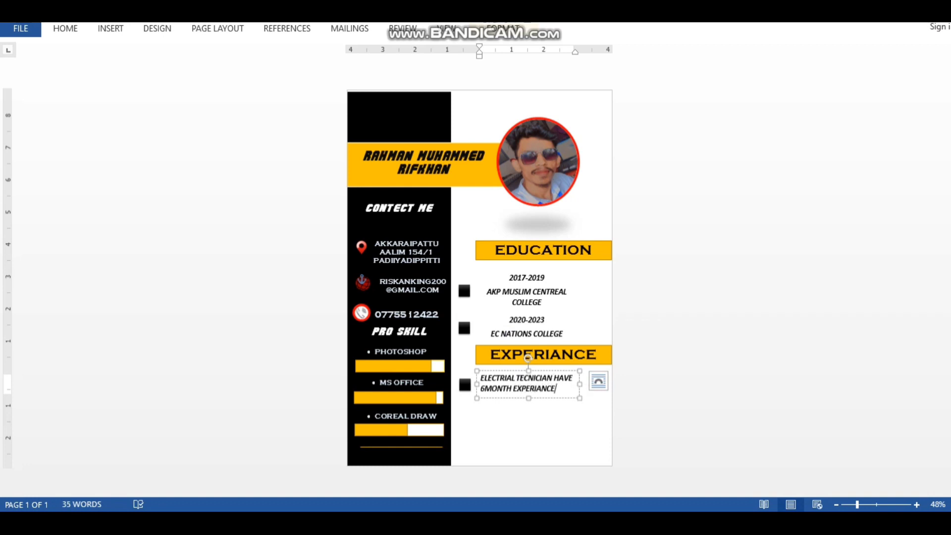
left_click(517, 426)
right_click(467, 387)
left_click(498, 150)
right_click(413, 108)
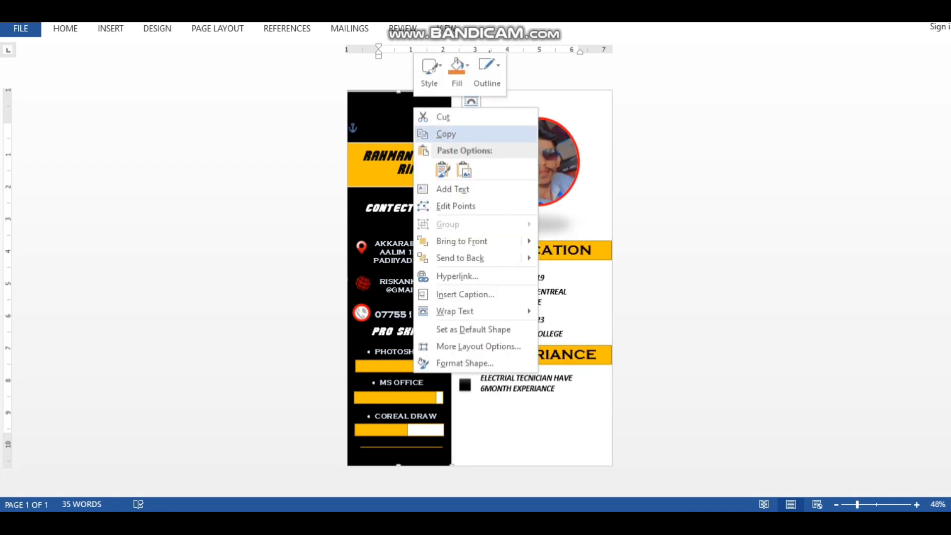
left_click(443, 169)
left_click_drag(354, 98, 464, 413)
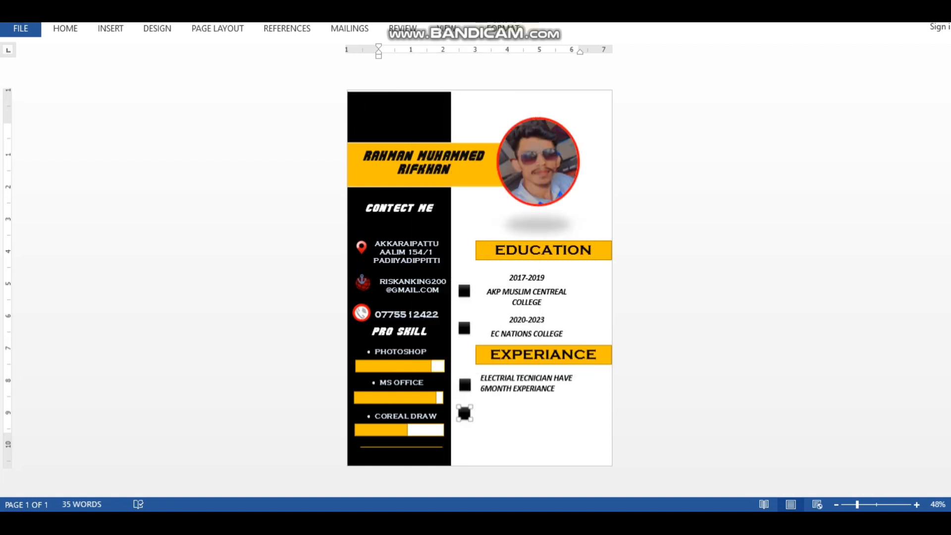
Duplicate the experience text box beside the second bullet
left_click(548, 396)
right_click(551, 399)
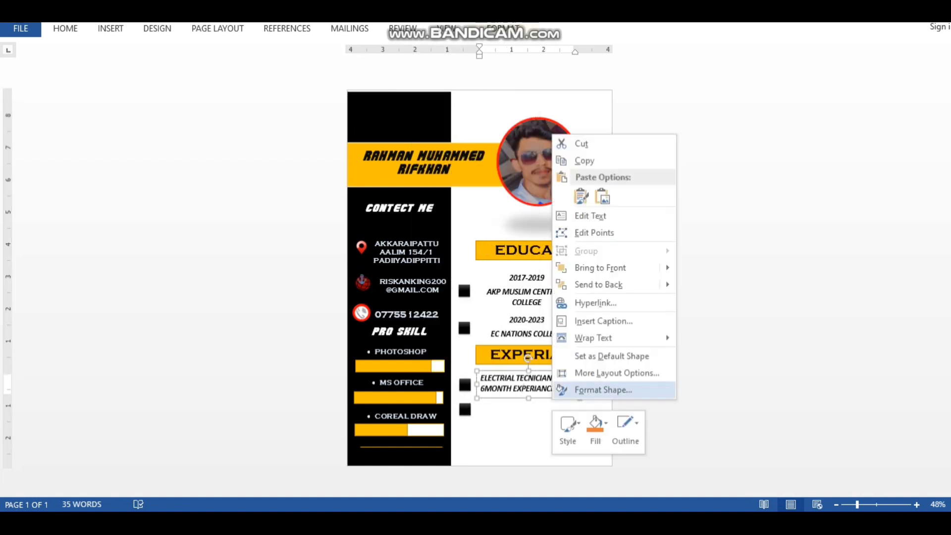
left_click(584, 160)
right_click(412, 114)
left_click(440, 177)
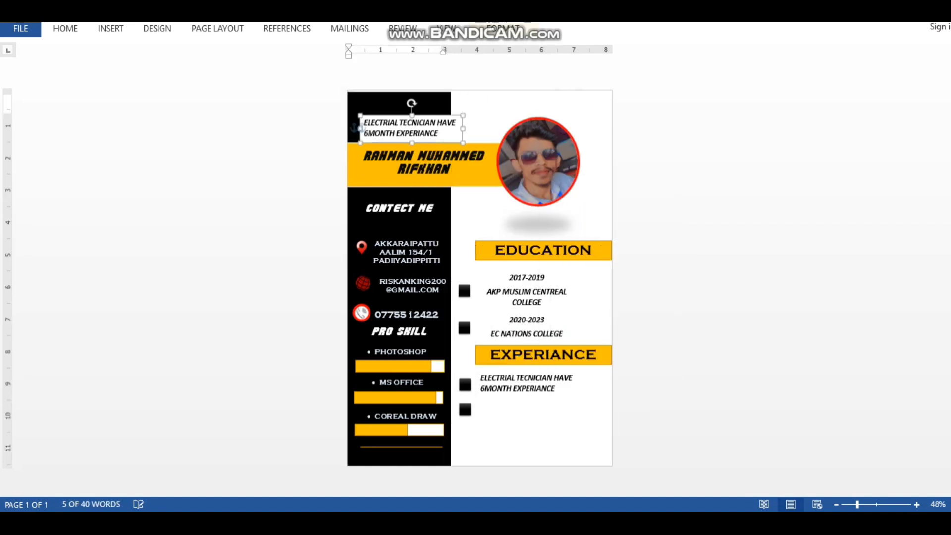
left_click_drag(356, 128, 471, 409)
left_click(490, 276)
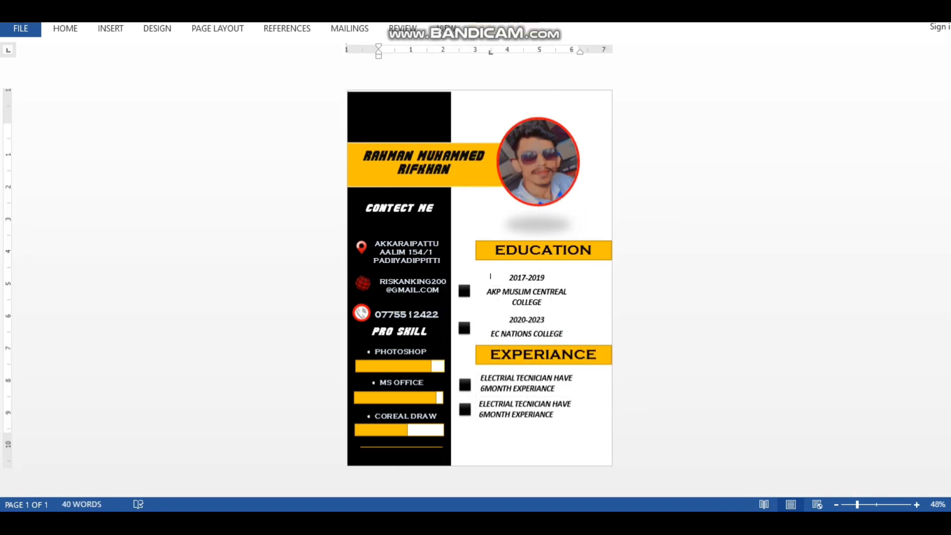
Overwrite the copy with COMPUTER HARDWARE TECHNICIAN and change its duration to 2YER
left_click_drag(551, 403, 479, 404)
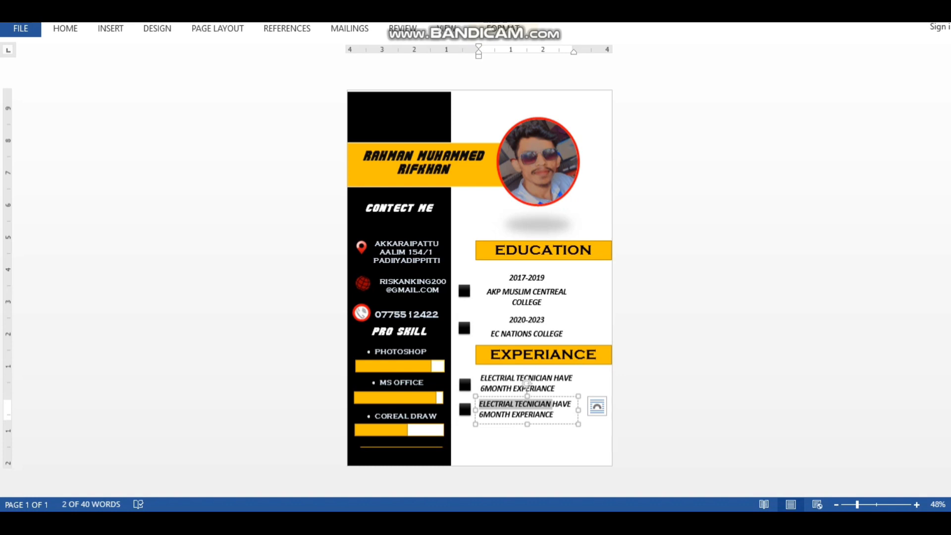
type("COMPUTER ")
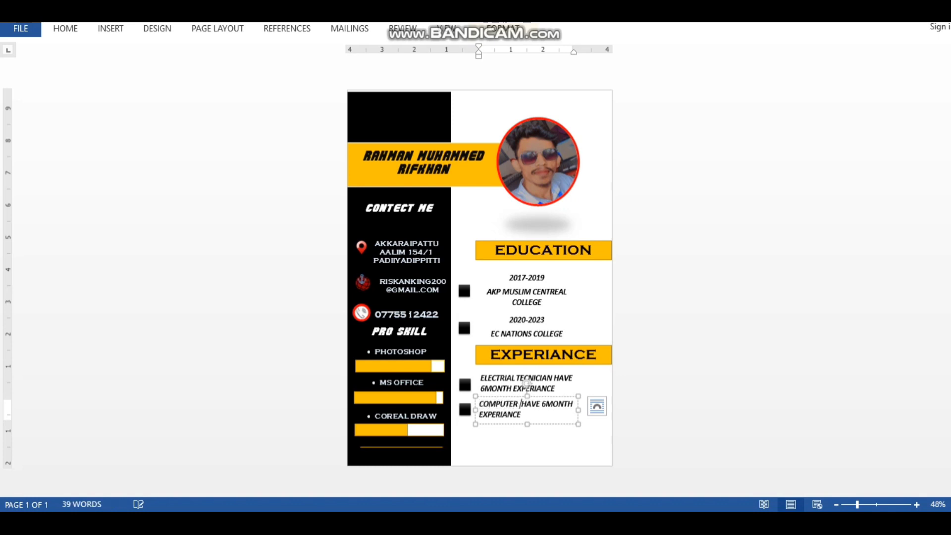
type("HARDWARE ")
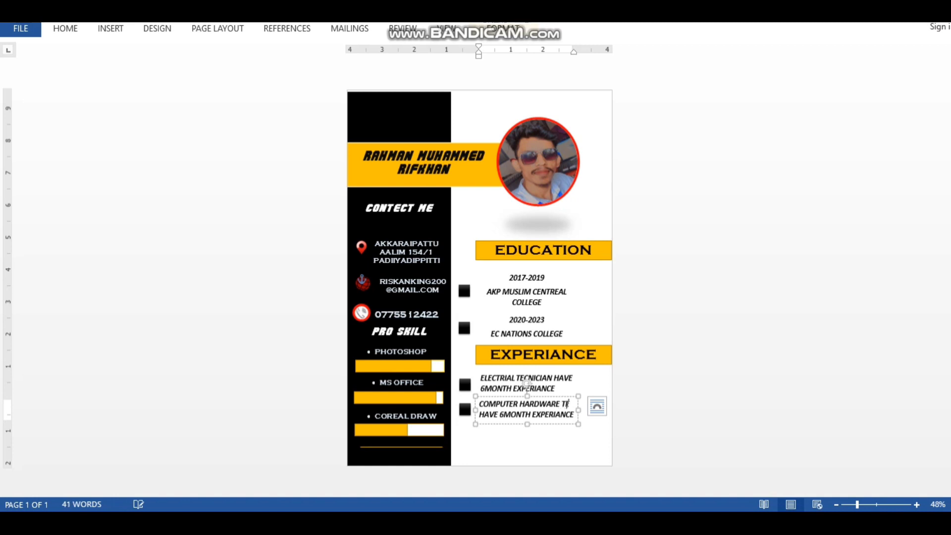
type("TECH")
type("NICIAN")
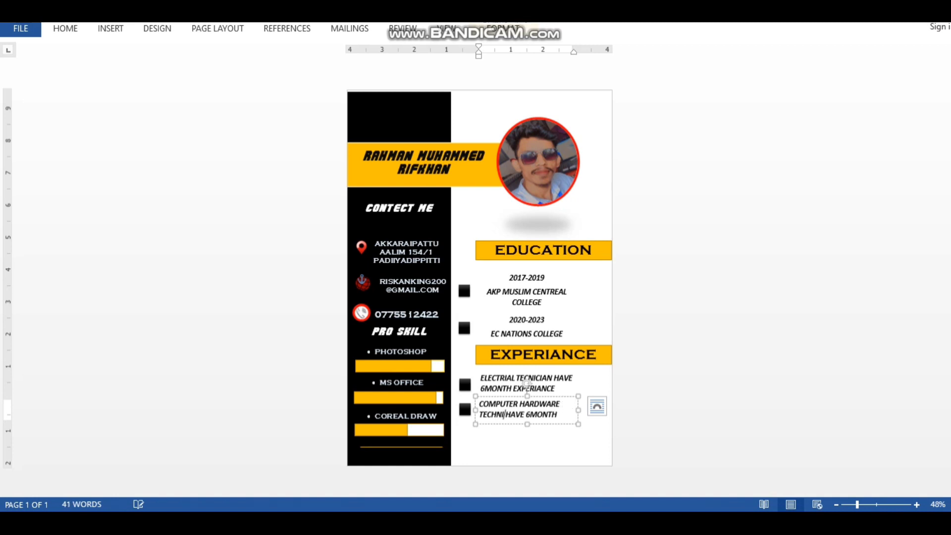
key("BackSpace")
key("BackSpace")
key("BackSpace")
key("BackSpace")
key("BackSpace")
key("BackSpace")
type("MONTH")
key("Left")
key("Left")
key("Left")
key("Left")
key("Left")
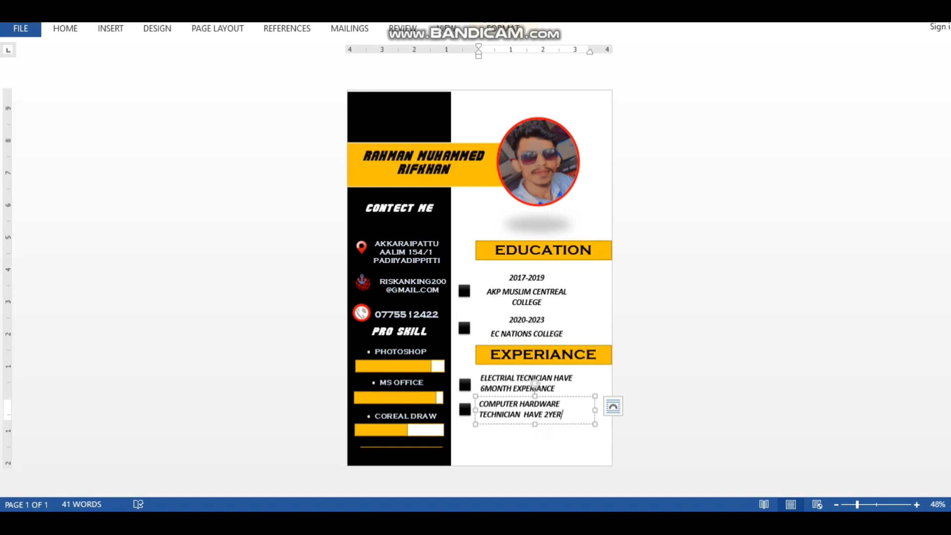
Correct TECNICIAN to TECHNICIAN in the first entry and remove the extra space
left_click(534, 380)
type("H")
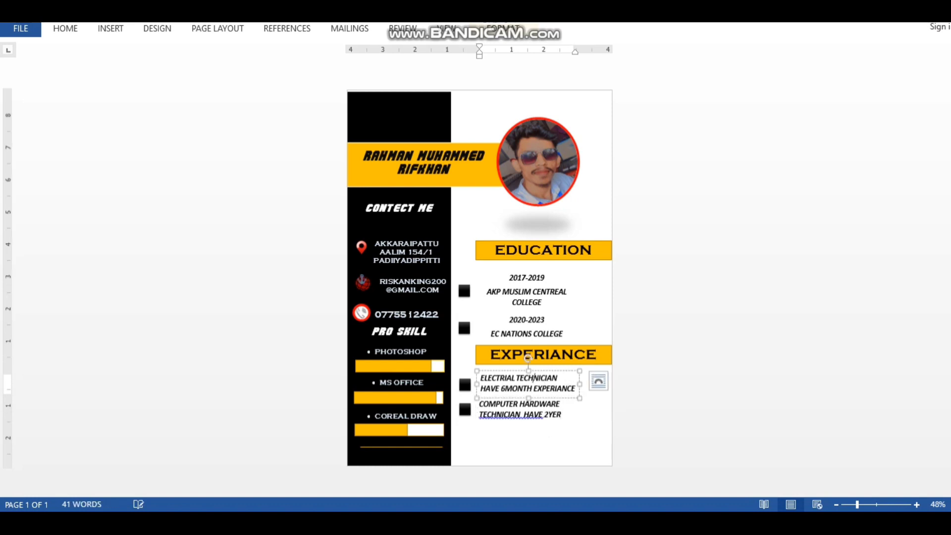
left_click(491, 275)
right_click(519, 418)
left_click(577, 429)
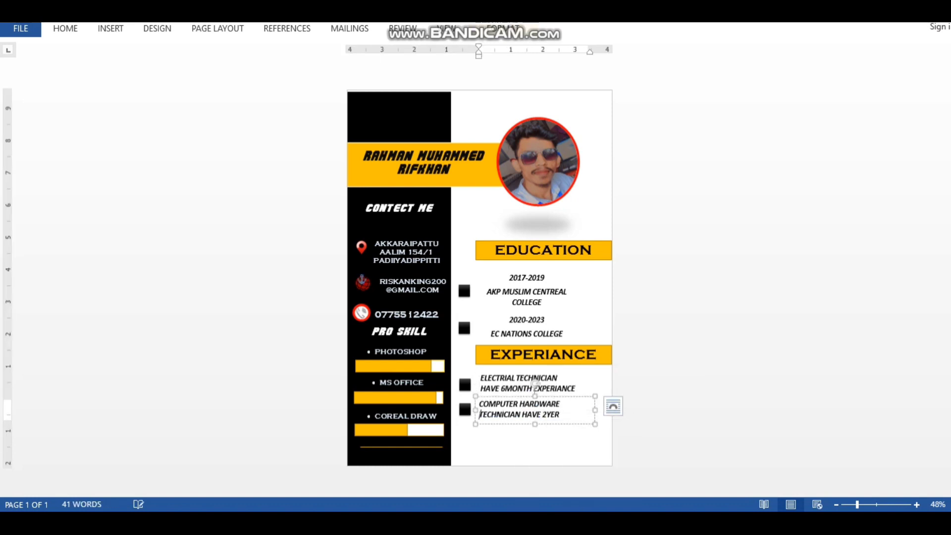
Copy a black square bullet to prepare a third entry
right_click(466, 411)
left_click(501, 171)
right_click(415, 108)
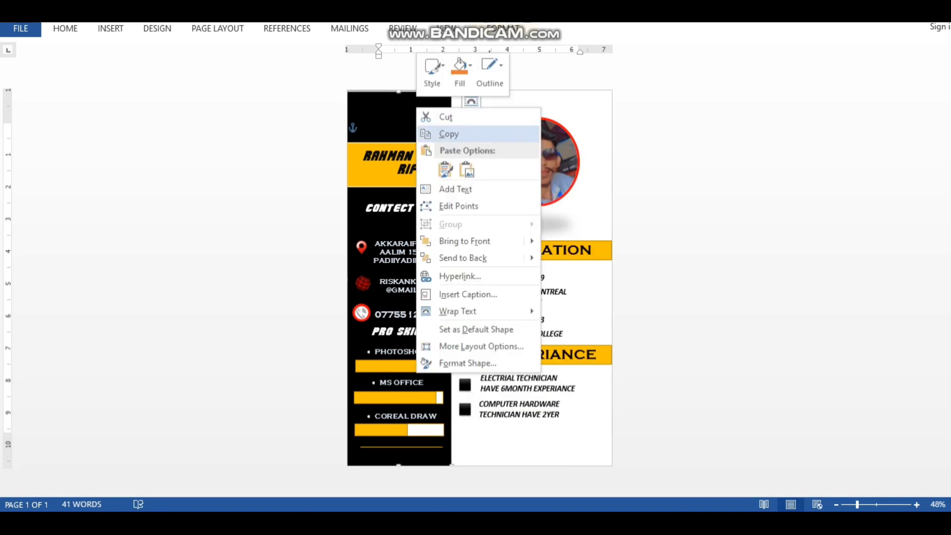